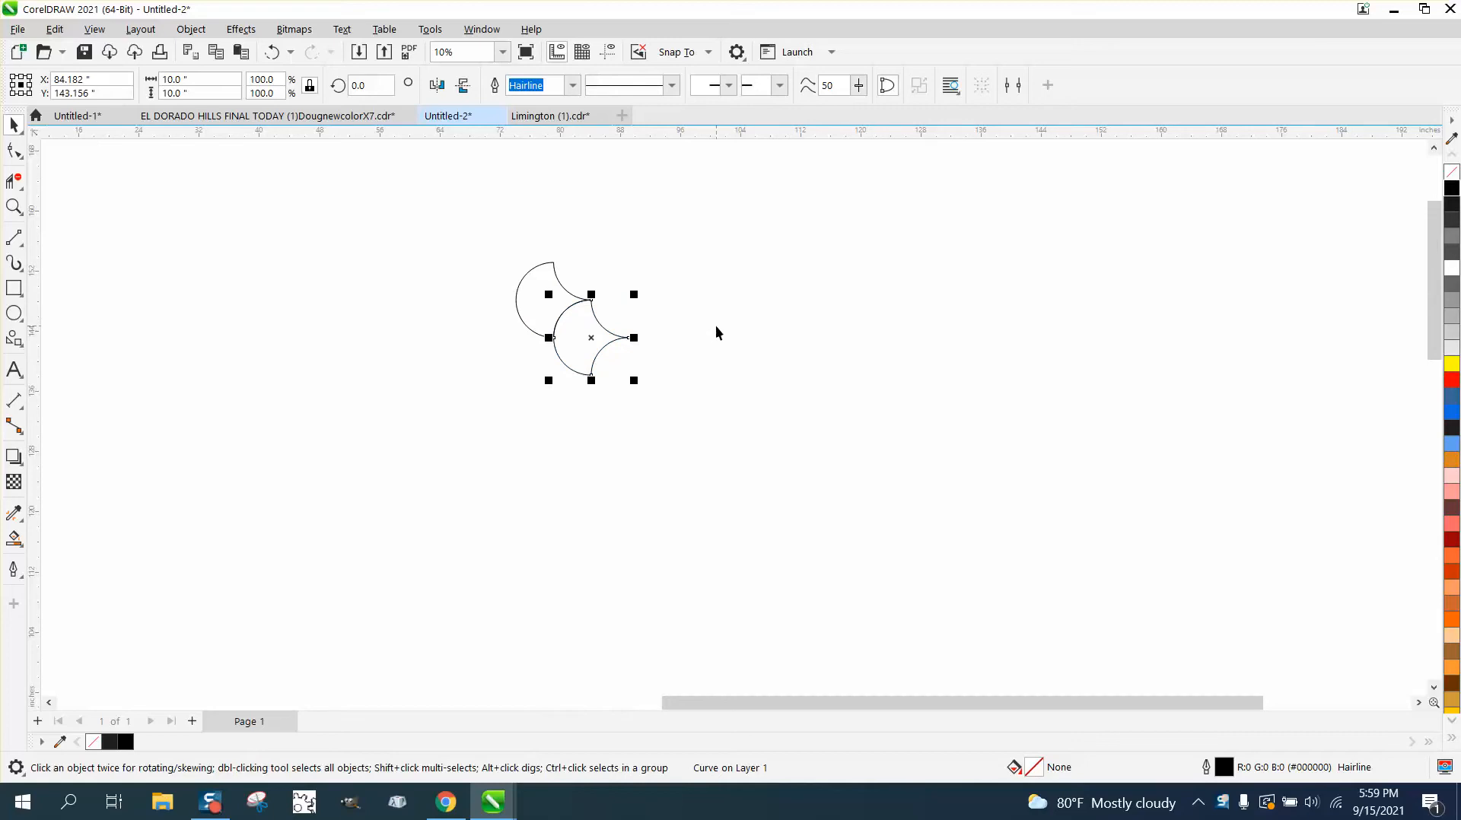
Delete the duplicated scale shapes below the original, keeping only the first scale.
{"action": "key", "text": "ctrl+d"}
{"action": "key", "text": "d"}
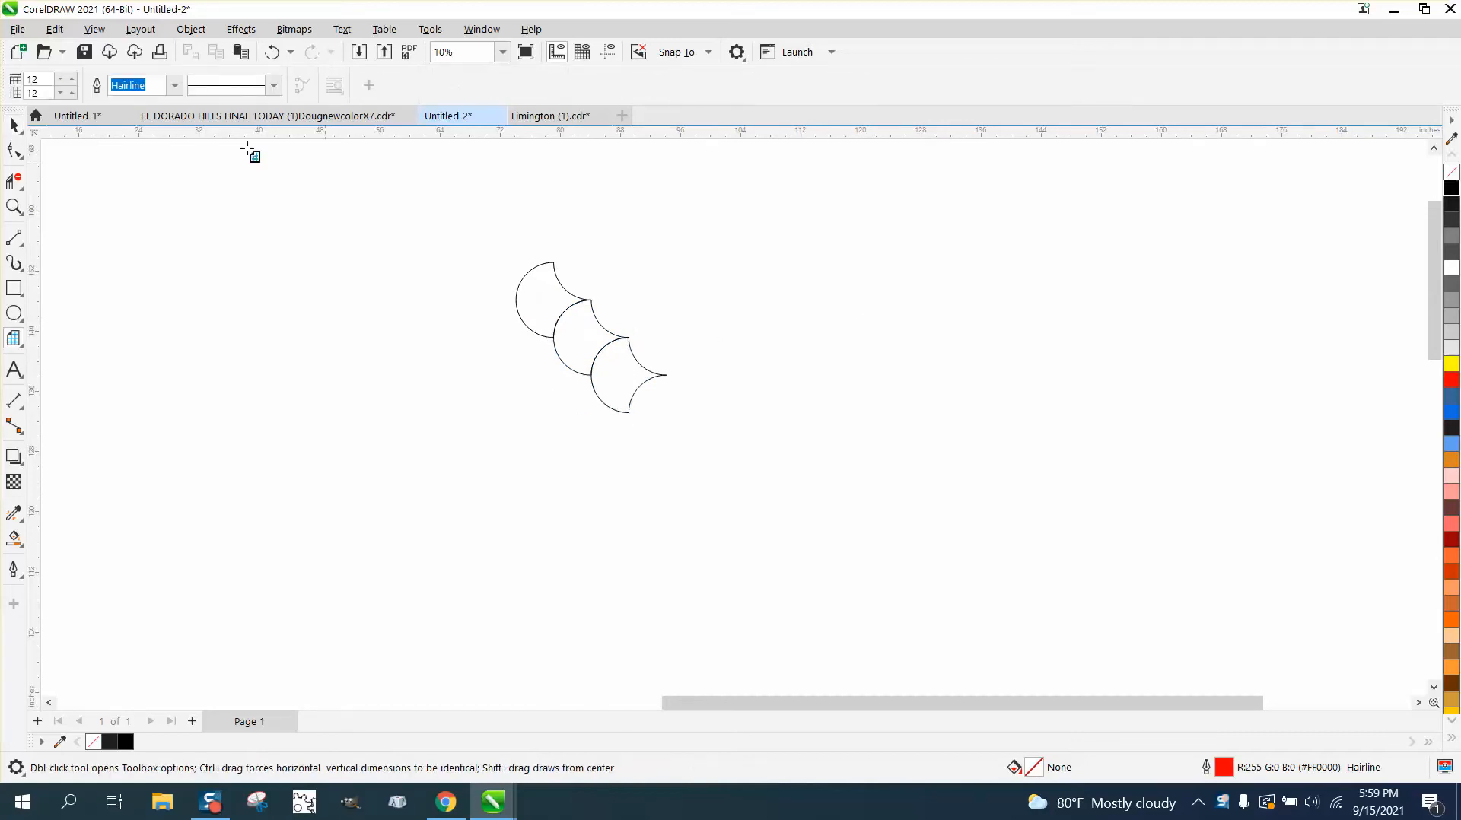
{"action": "left_click", "coordinate": [13, 124]}
{"action": "left_click", "coordinate": [637, 373]}
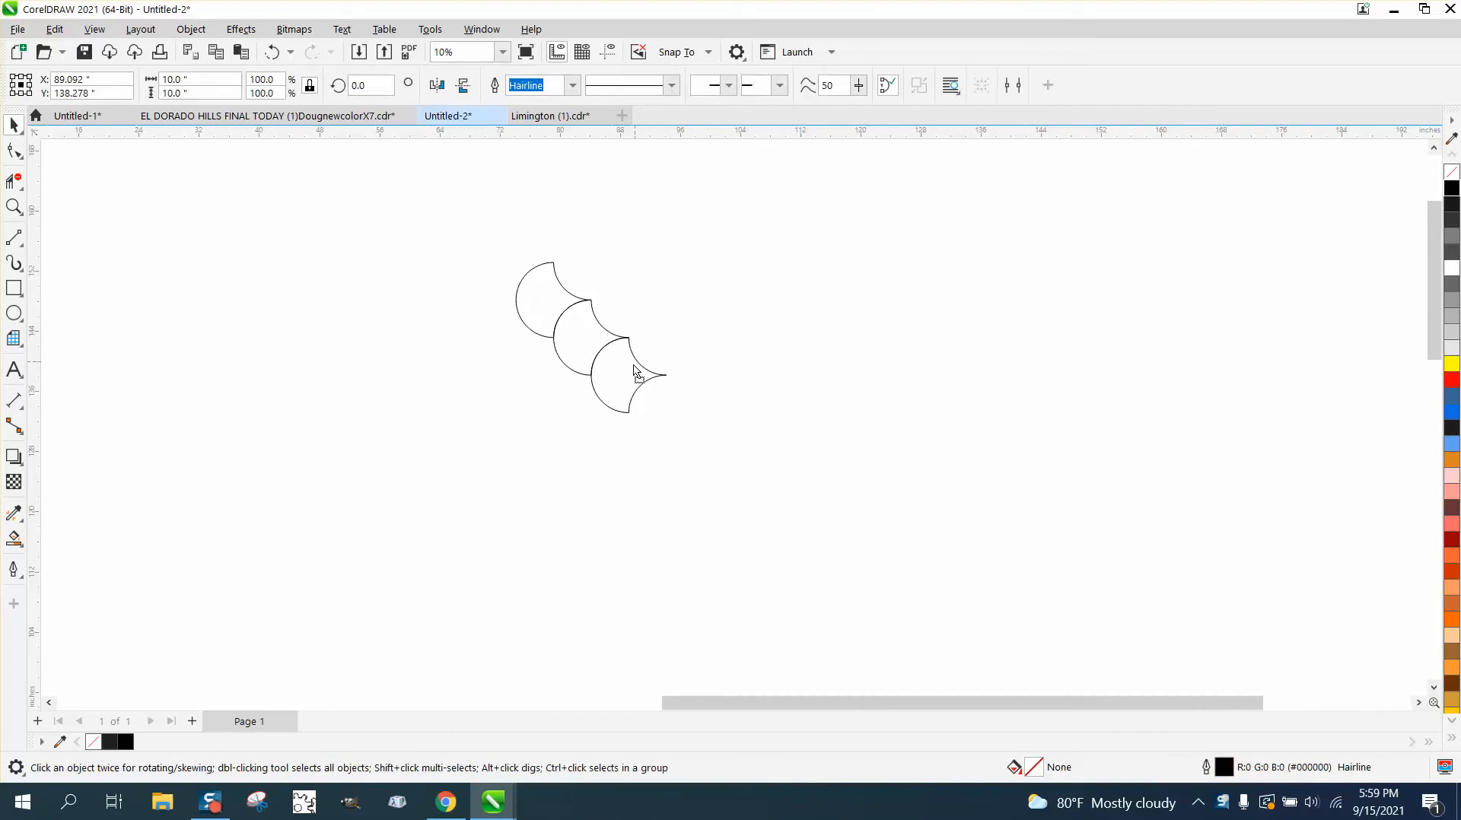
{"action": "key", "text": "Delete"}
{"action": "left_click", "coordinate": [611, 346]}
{"action": "key", "text": "Delete"}
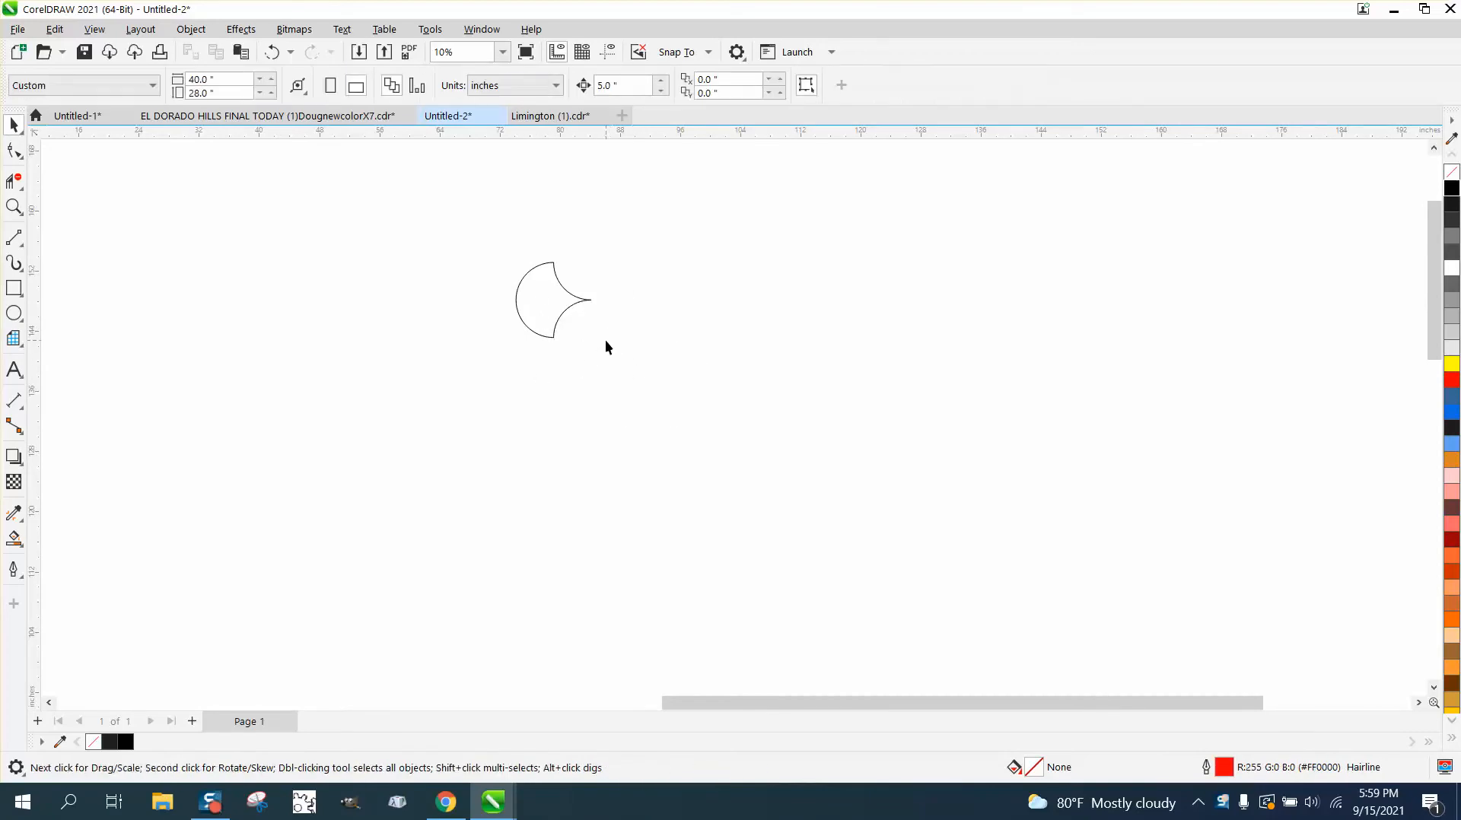
Duplicate the scale with a 5-inch offset to the right and downward, repeating until four scales form a diagonal row.
{"action": "left_click", "coordinate": [590, 300]}
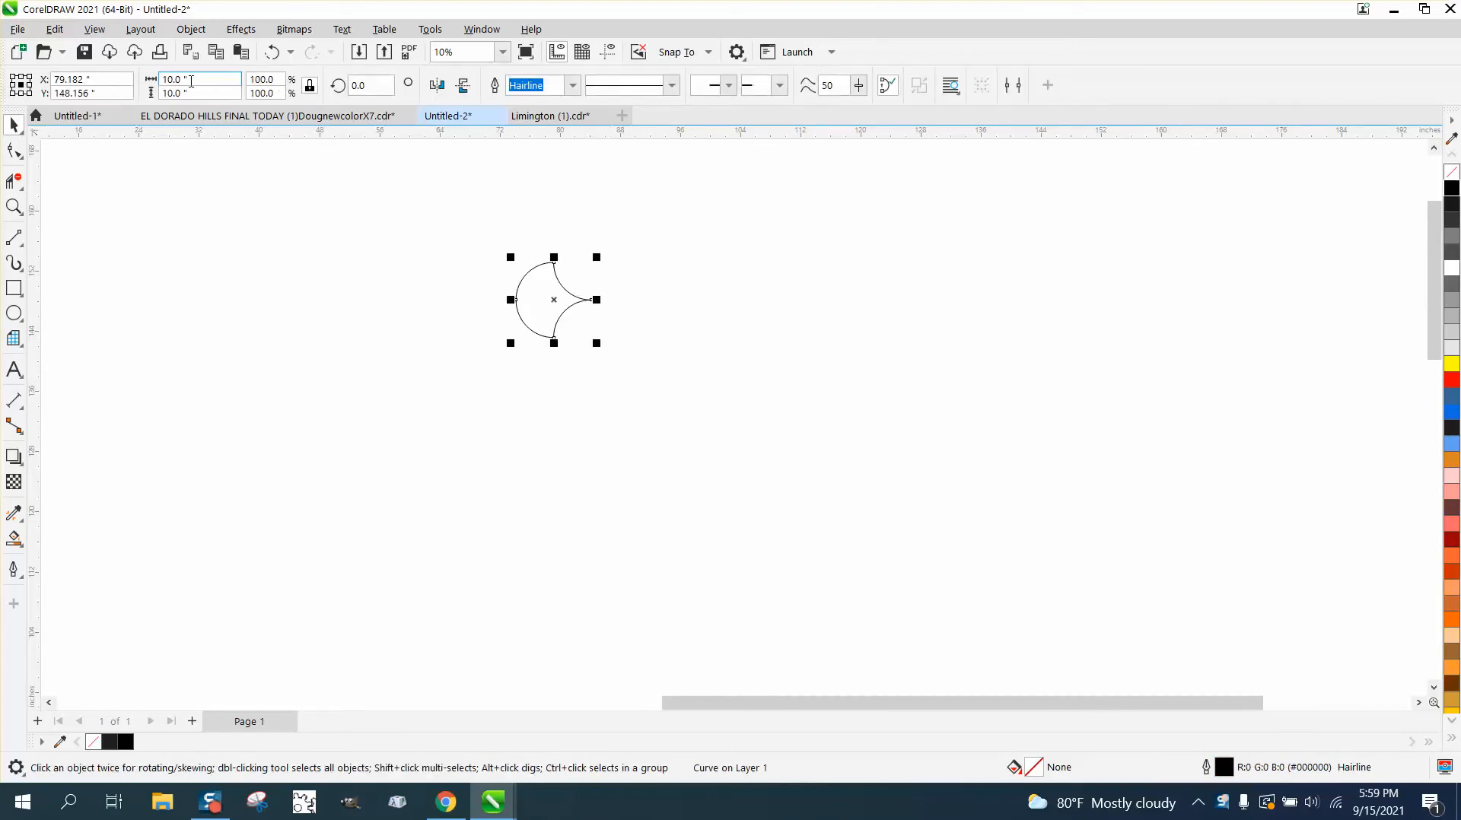
{"action": "left_click", "coordinate": [415, 174]}
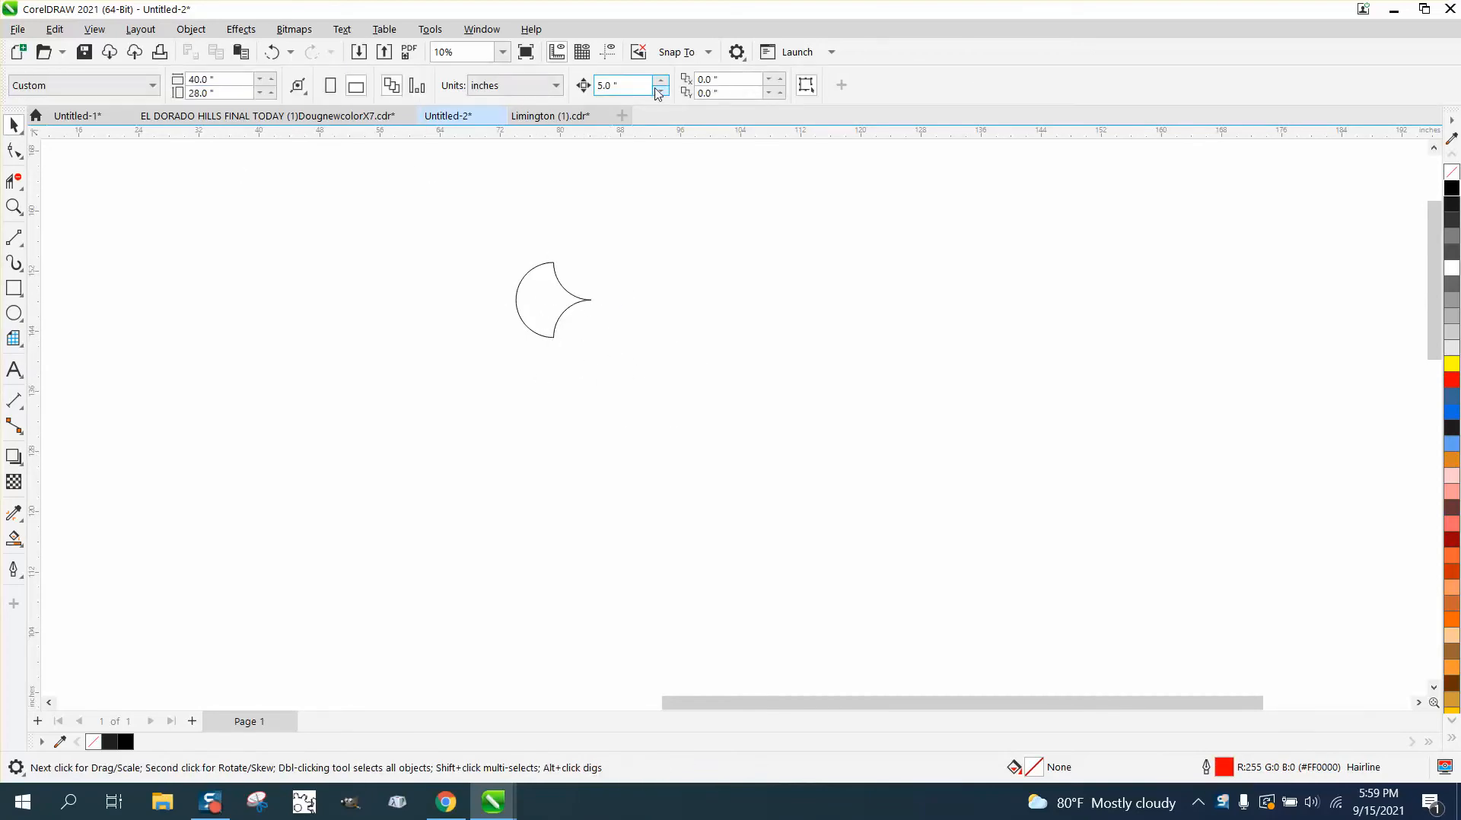
{"action": "left_click", "coordinate": [593, 299]}
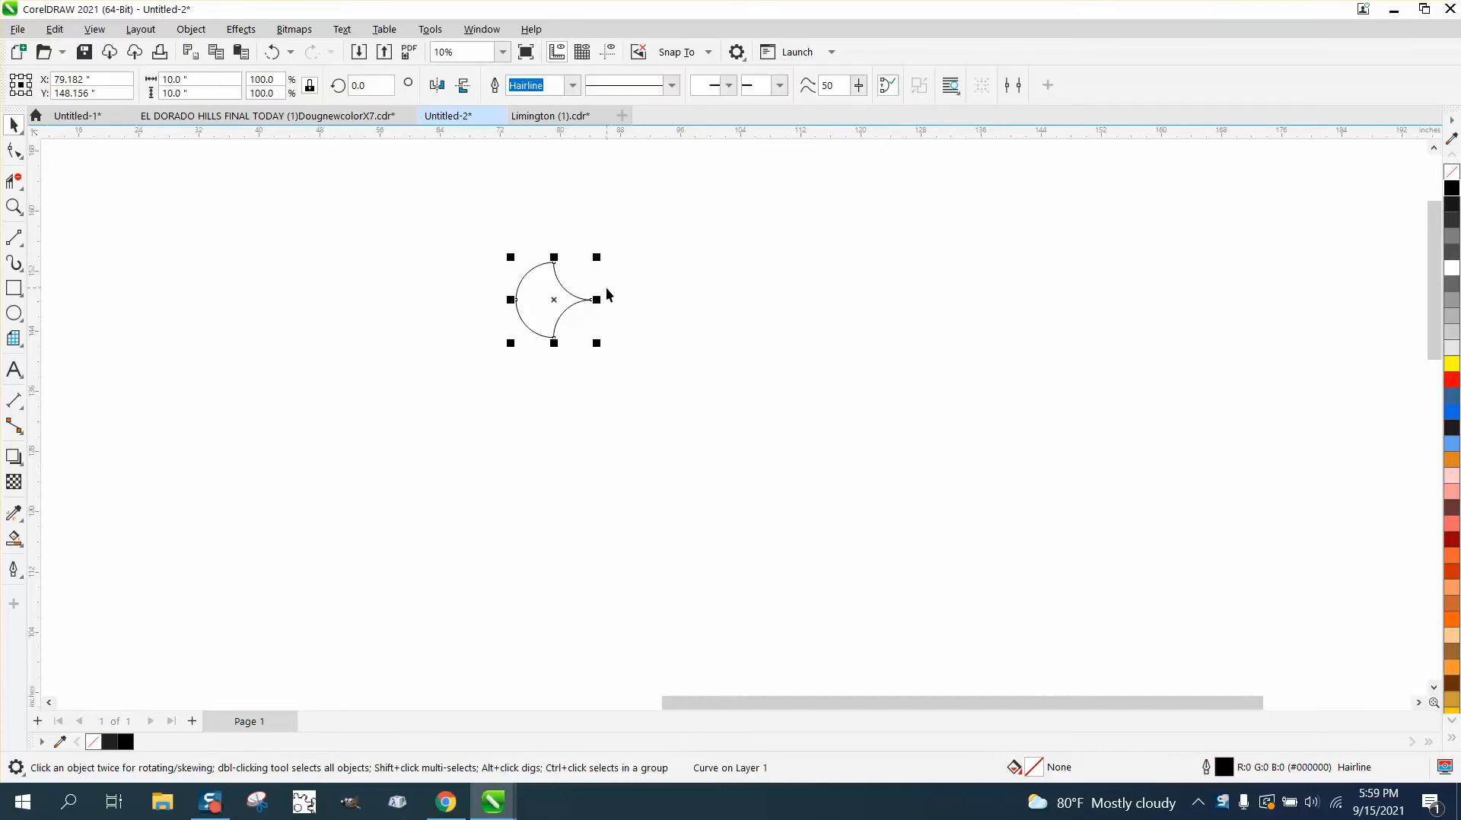
{"action": "key", "text": "ctrl+d"}
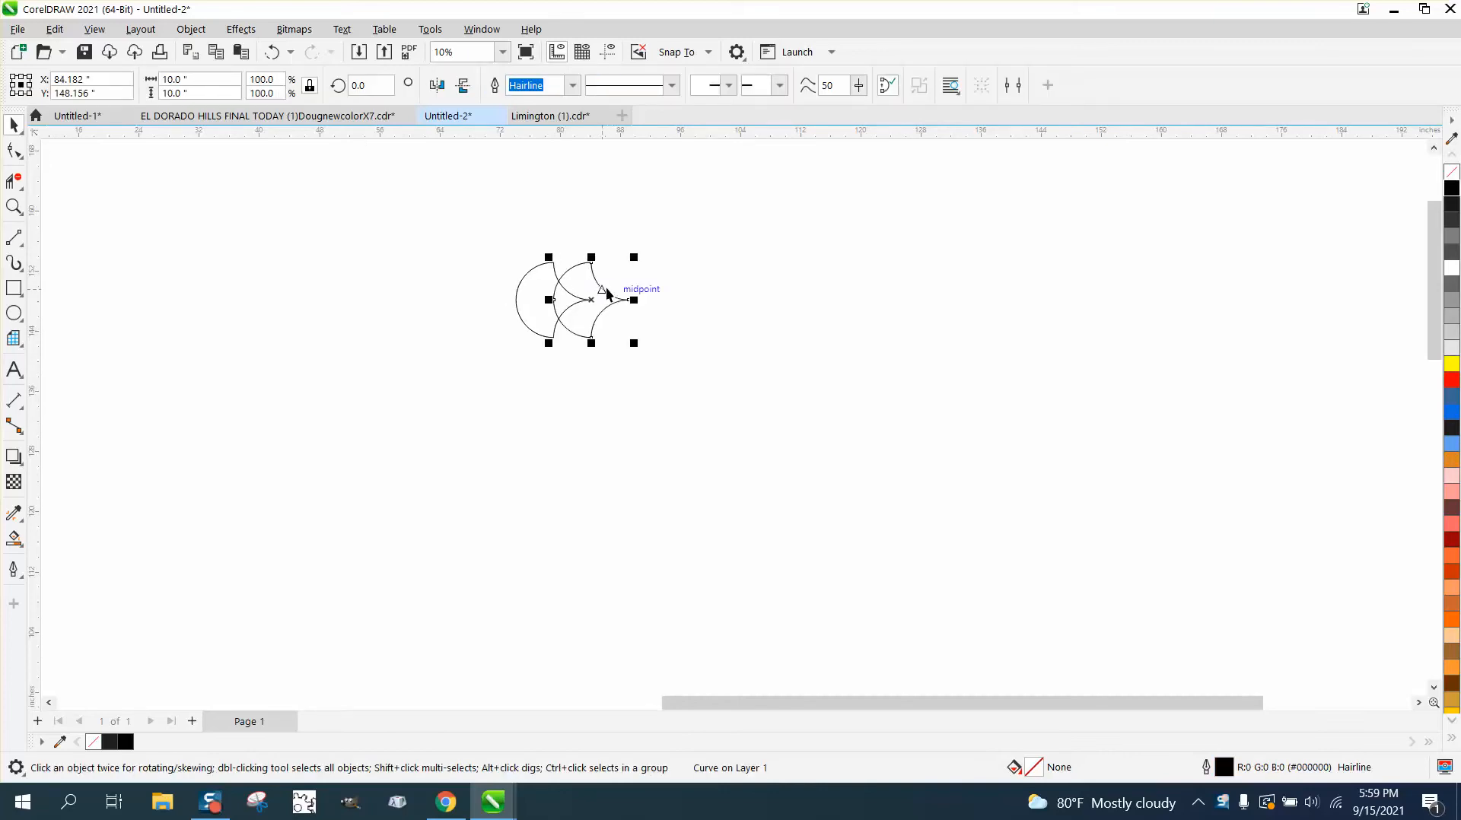
{"action": "key", "text": "Down"}
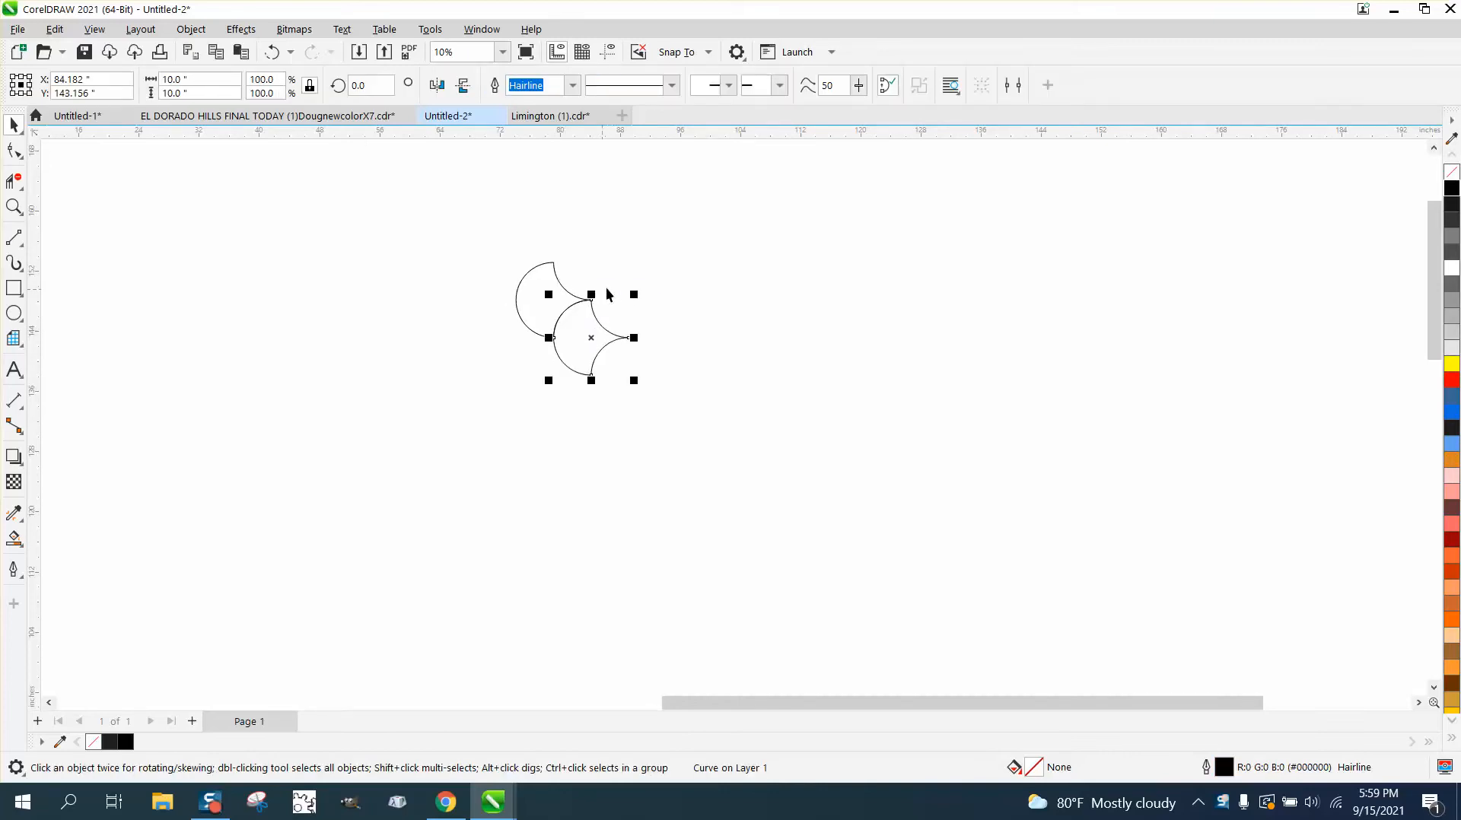
{"action": "key", "text": "ctrl+d"}
{"action": "key", "text": "ctrl+d"}
{"action": "key", "text": "Escape"}
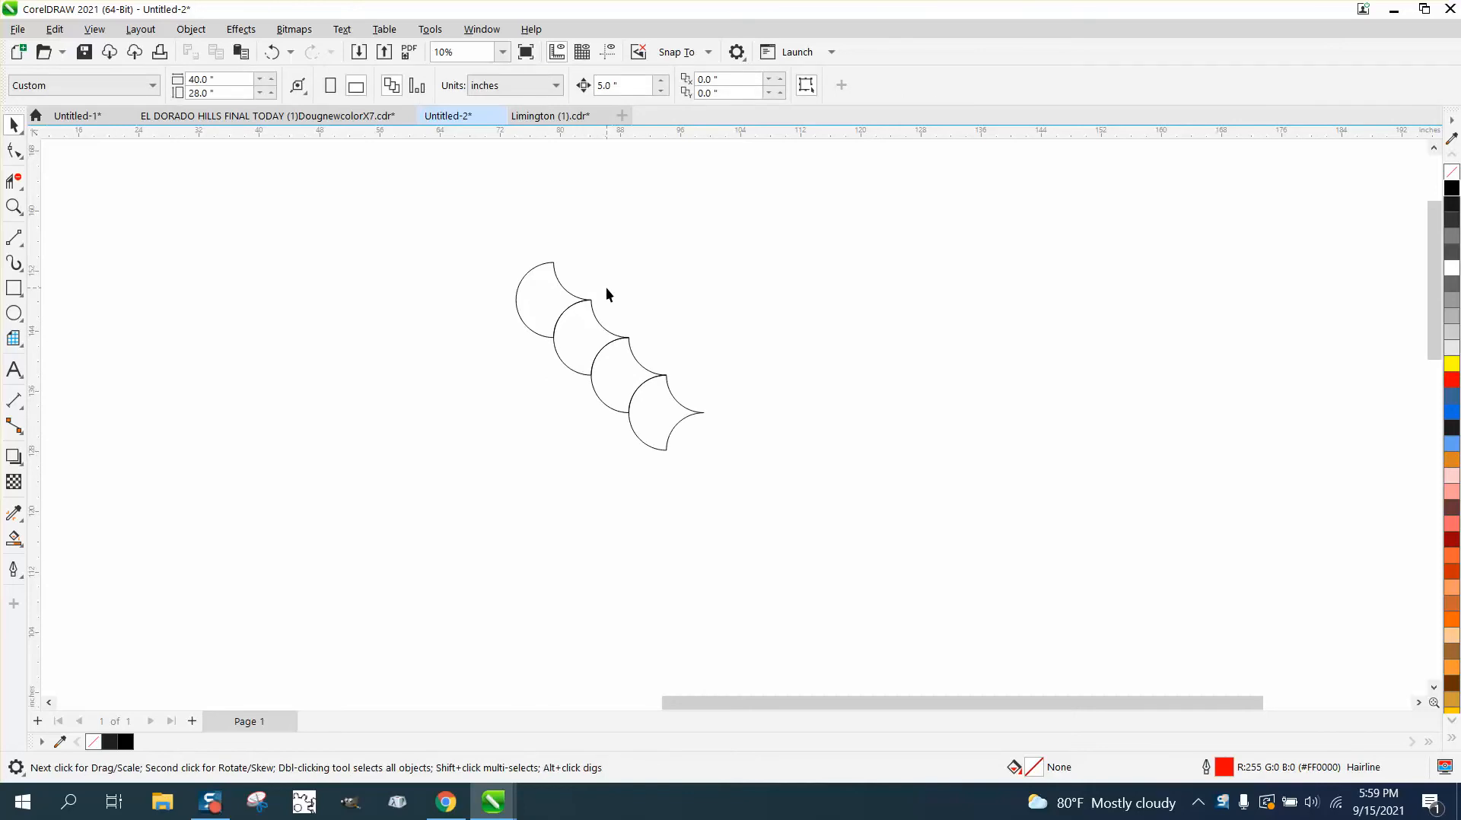
Duplicate the whole diagonal row of four scales seven times to the right at 10-inch spacing.
{"action": "key", "text": "ctrl+a"}
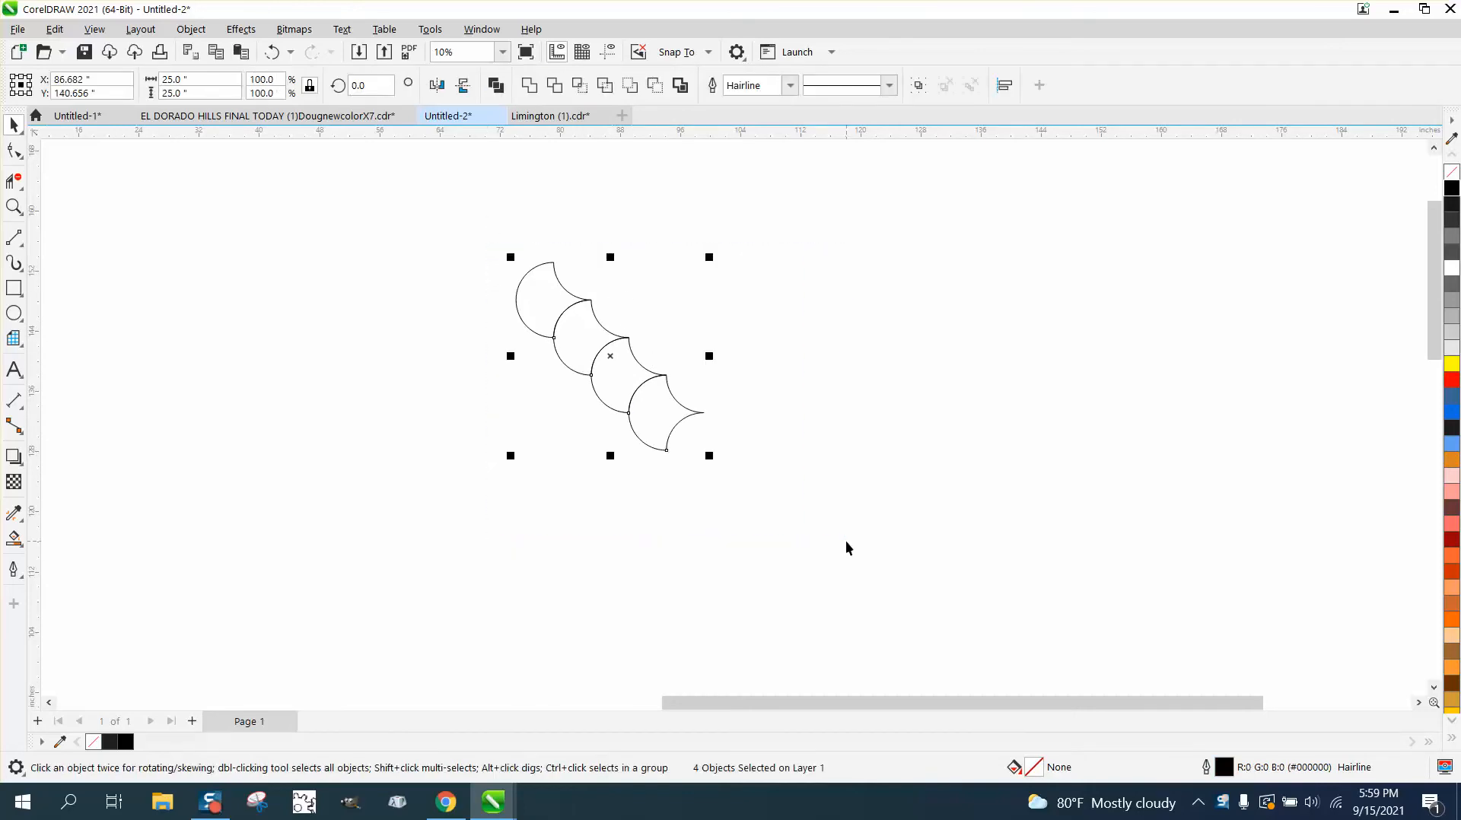
{"action": "key", "text": "ctrl+d"}
{"action": "key", "text": "ctrl+d"}
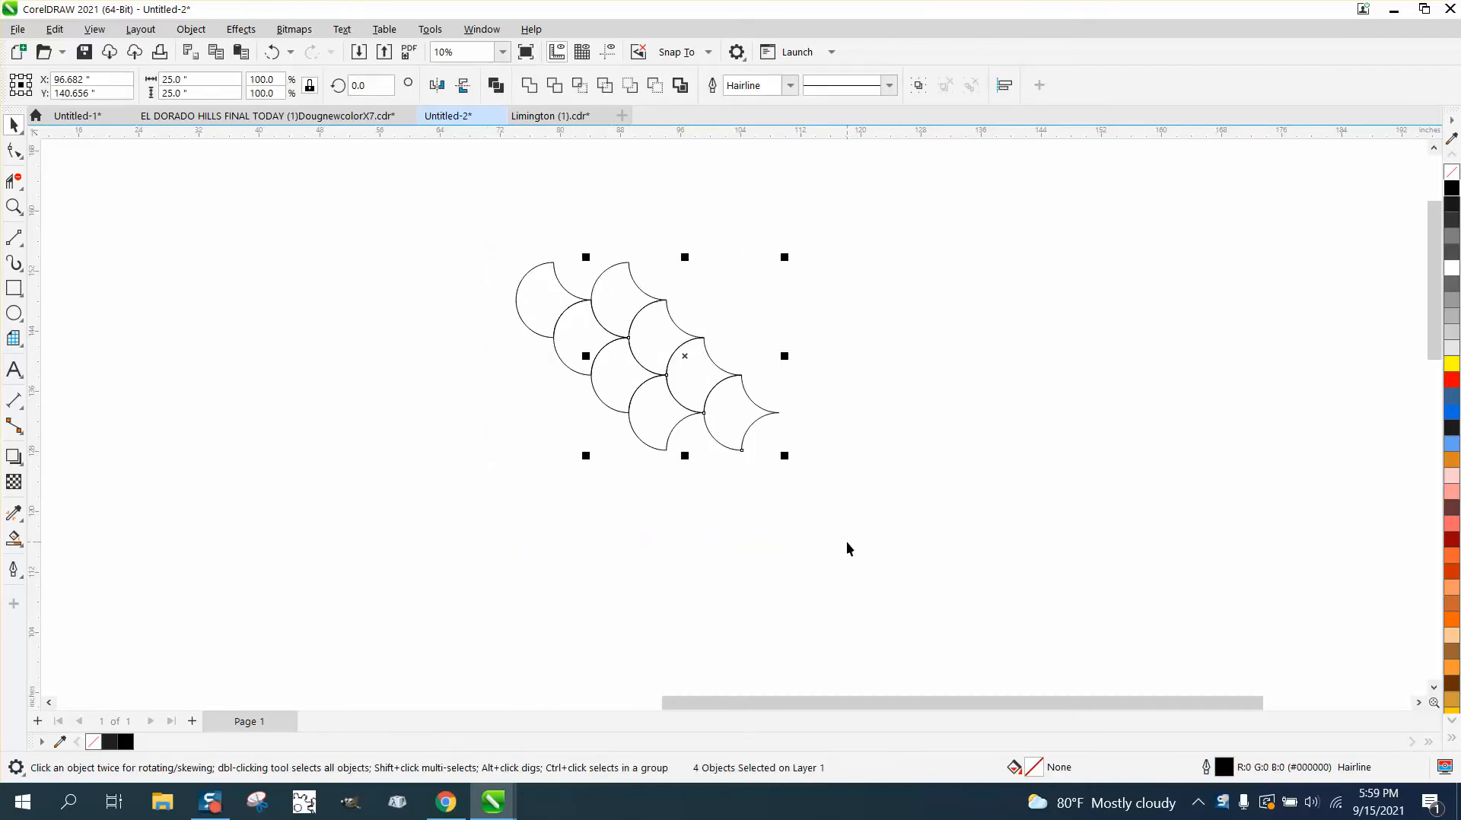
{"action": "key", "text": "ctrl+d"}
{"action": "key", "text": "ctrl+d"}
{"action": "key", "text": "ctrl+d"}
{"action": "key", "text": "ctrl+d"}
{"action": "key", "text": "ctrl+d"}
{"action": "key", "text": "ctrl+d"}
{"action": "key", "text": "ctrl+d"}
{"action": "key", "text": "ctrl+d"}
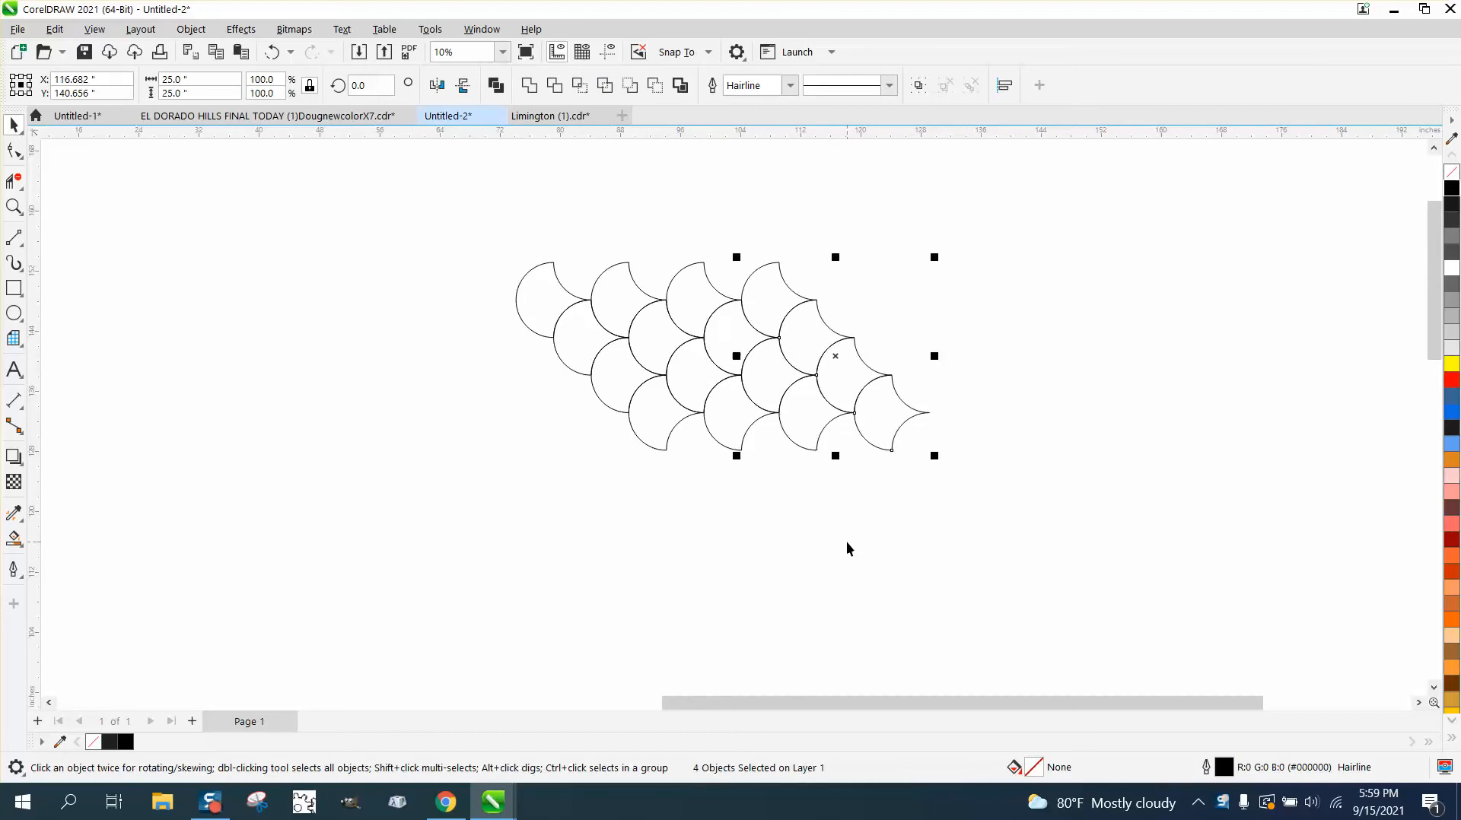
{"action": "key", "text": "ctrl+d"}
{"action": "key", "text": "ctrl+d"}
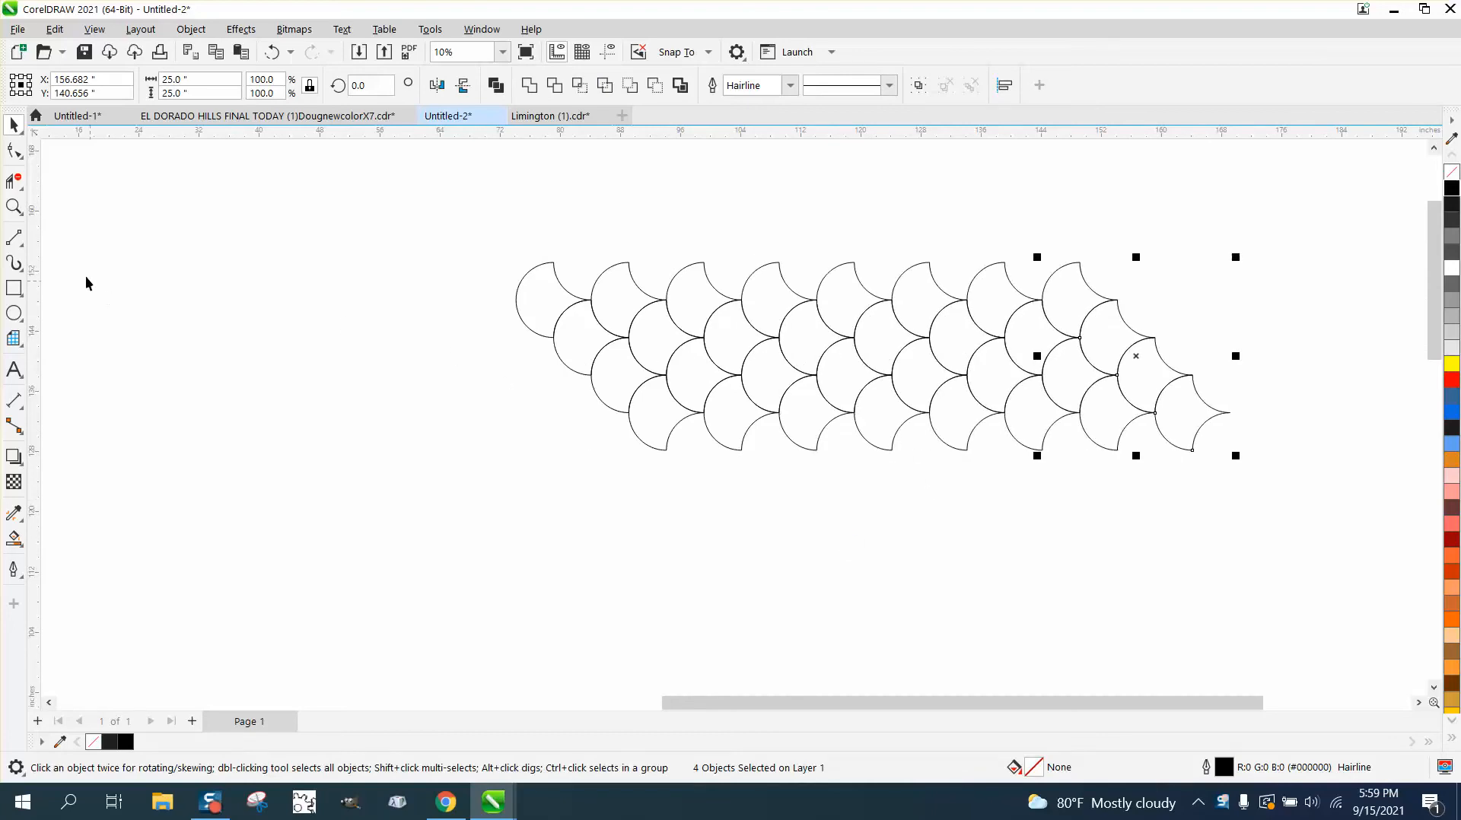
Pull the second scale of the top row out of the pattern and snap it back into its gap by its lower node.
{"action": "left_click", "coordinate": [14, 207]}
{"action": "left_click_drag", "start_coordinate": [515, 261], "coordinate": [648, 328]}
{"action": "scroll", "coordinate": [670, 380], "scroll_direction": "down", "scroll_amount": 5}
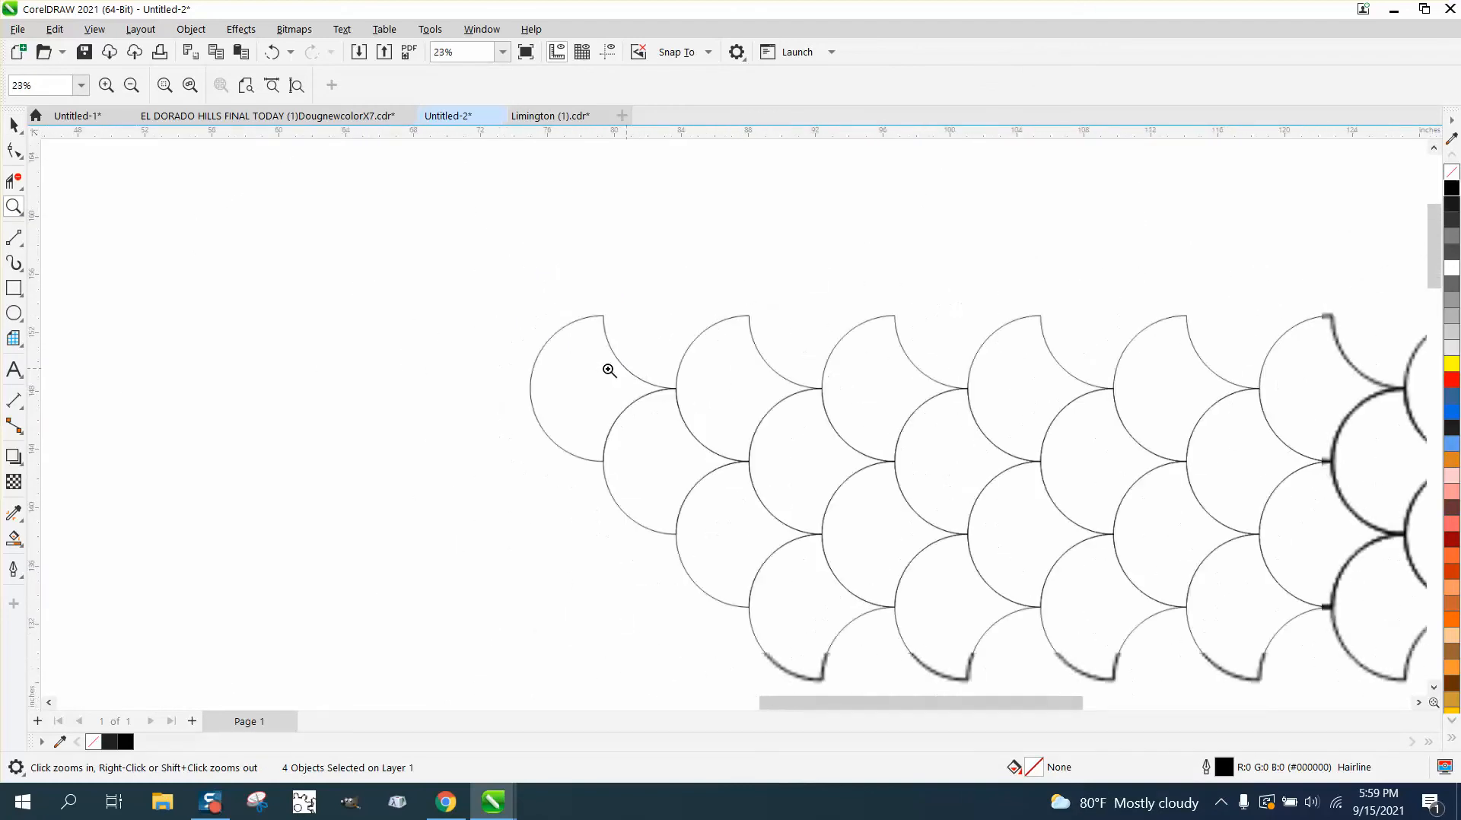
{"action": "left_click", "coordinate": [13, 126]}
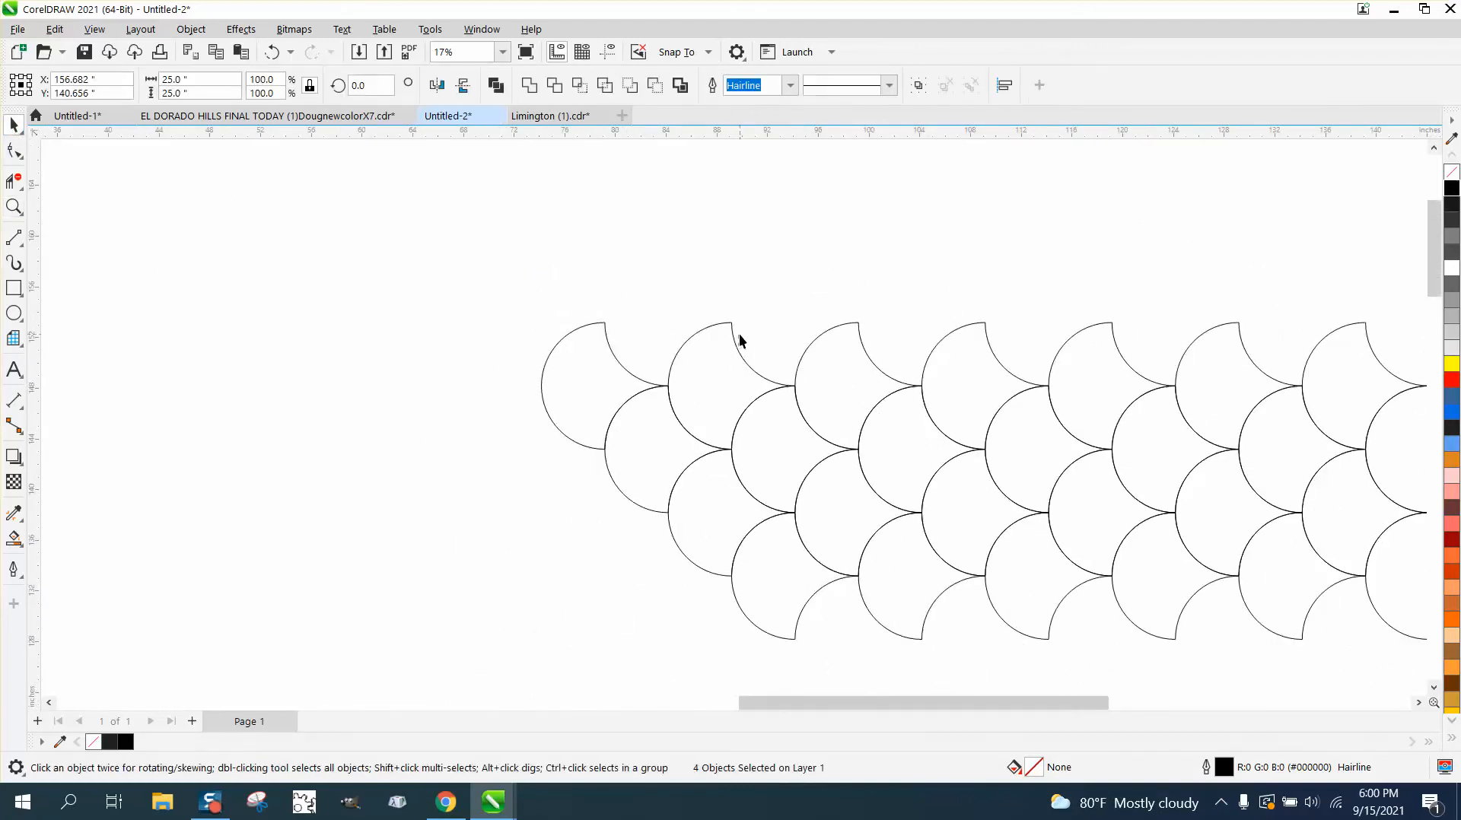
{"action": "left_click_drag", "start_coordinate": [738, 333], "coordinate": [742, 308]}
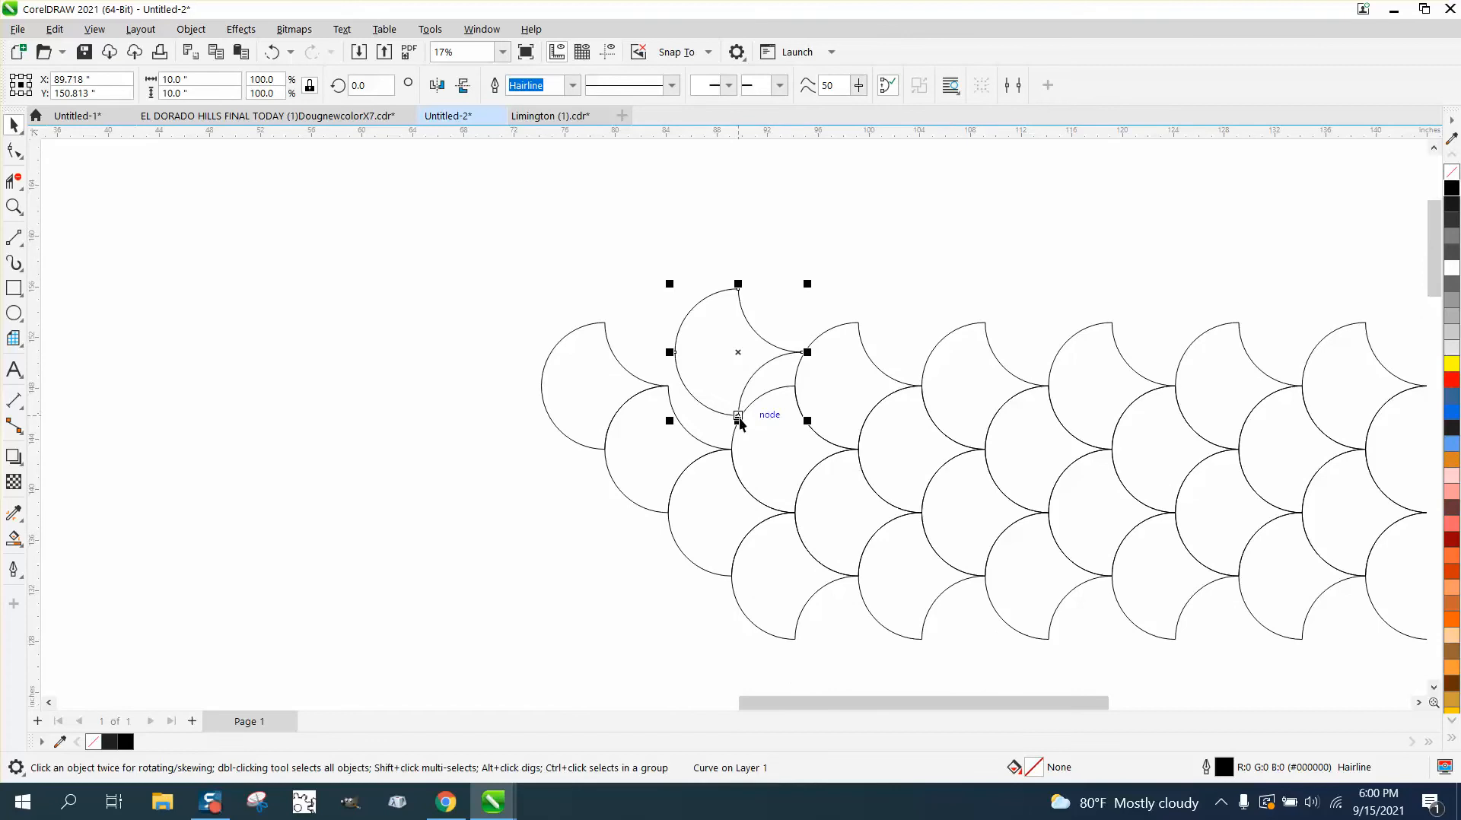
{"action": "left_click_drag", "start_coordinate": [739, 416], "coordinate": [735, 461]}
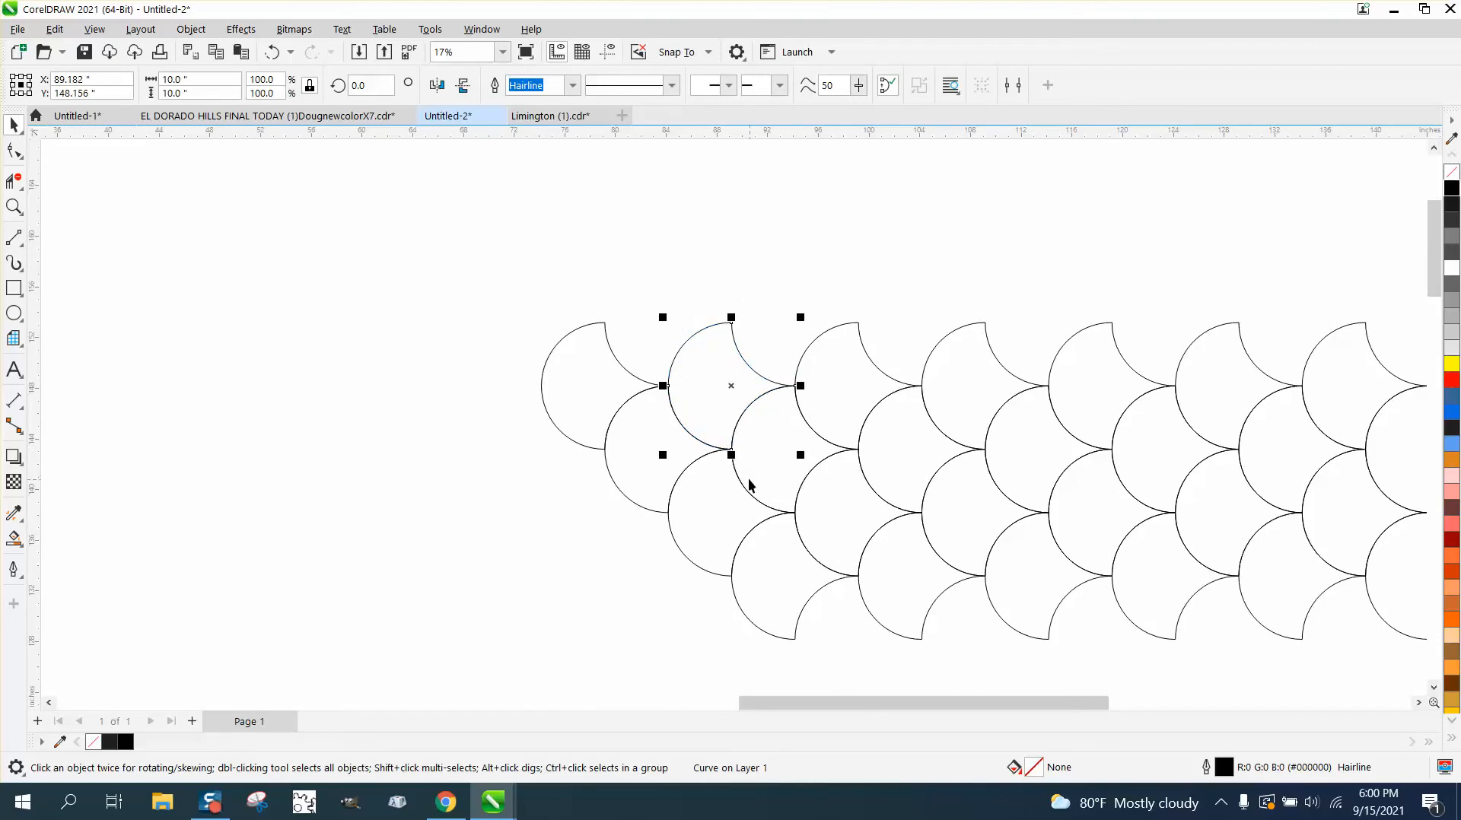
Delete the second scale of the top row and move the first scale up and left, clear of the pattern.
{"action": "scroll", "coordinate": [310, 376], "scroll_direction": "down", "scroll_amount": 1}
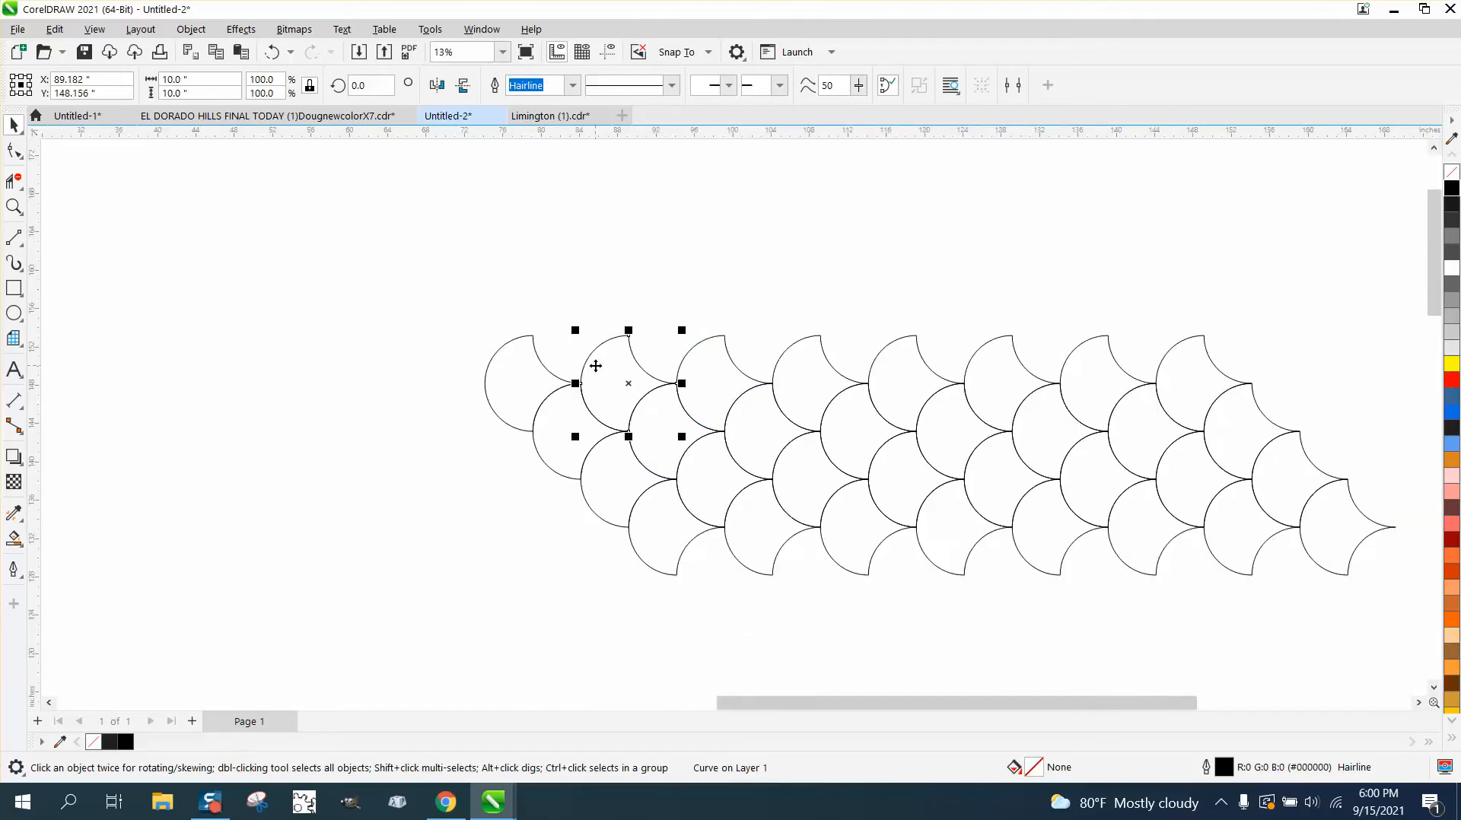
{"action": "key", "text": "Delete"}
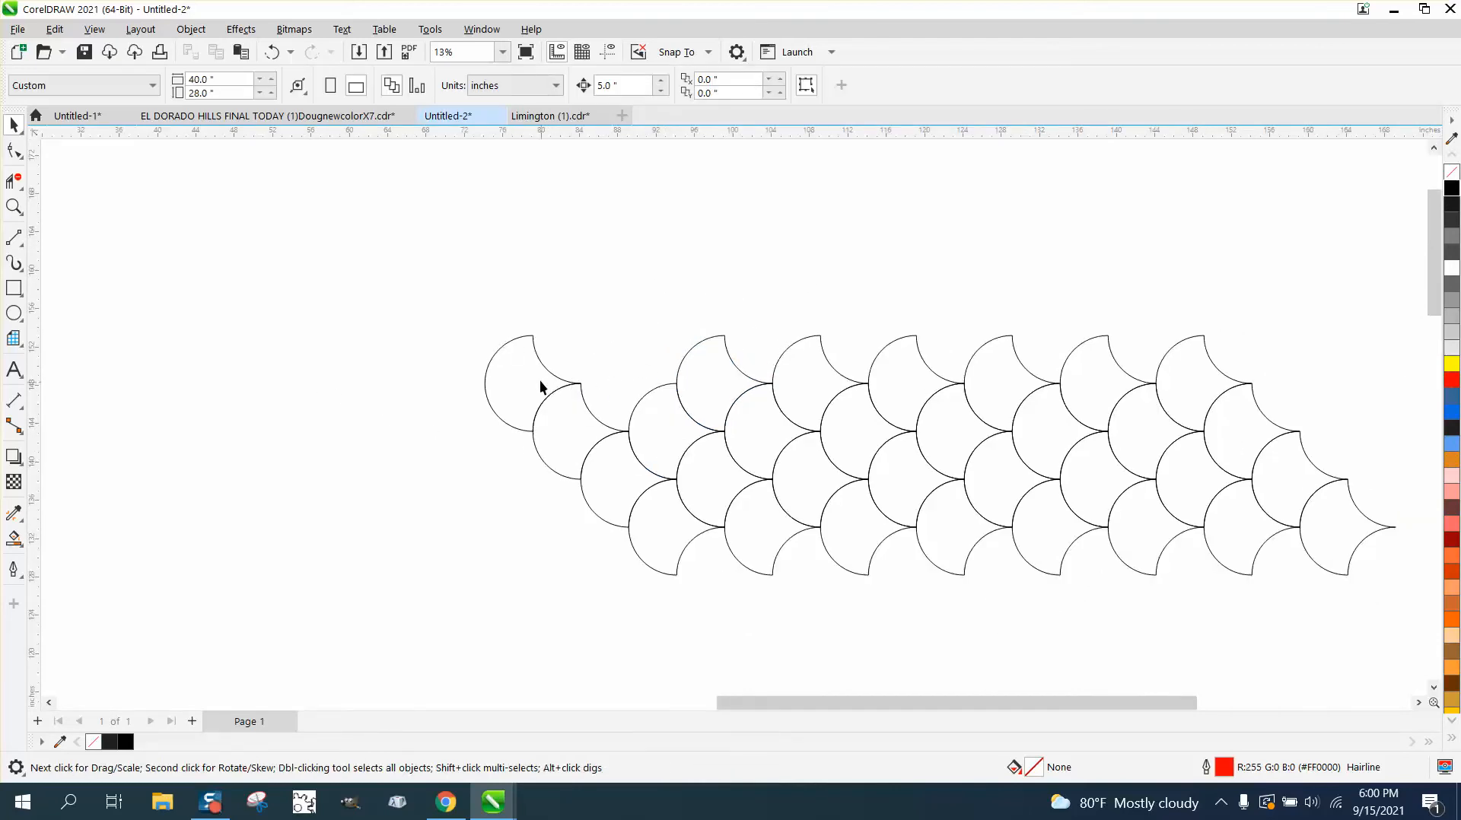
{"action": "left_click_drag", "start_coordinate": [510, 359], "coordinate": [315, 307]}
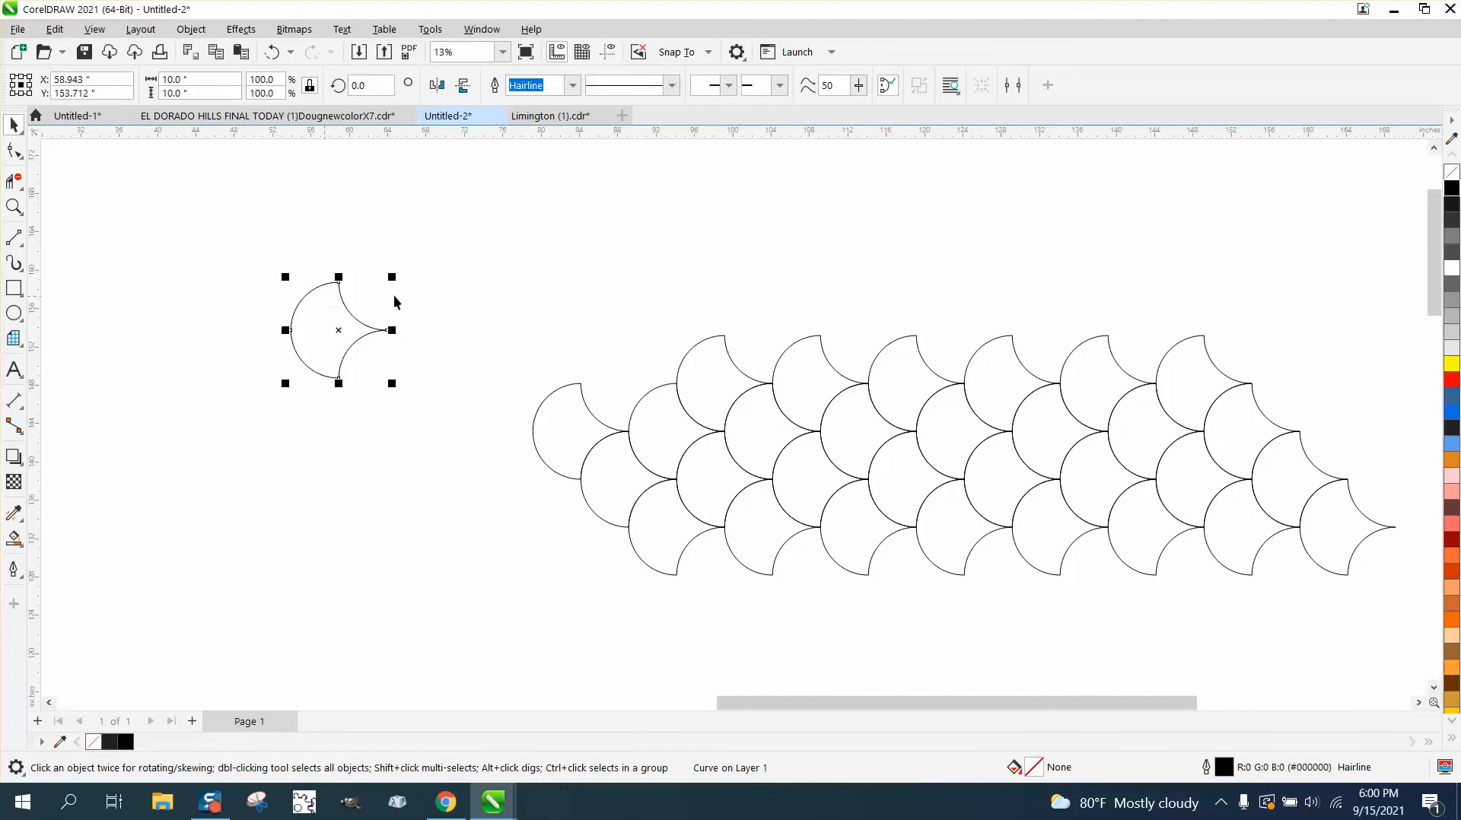
Shrink the detached scale to about 8.65 inches and set its width and height to 10 inches.
{"action": "left_click_drag", "start_coordinate": [392, 277], "coordinate": [379, 290]}
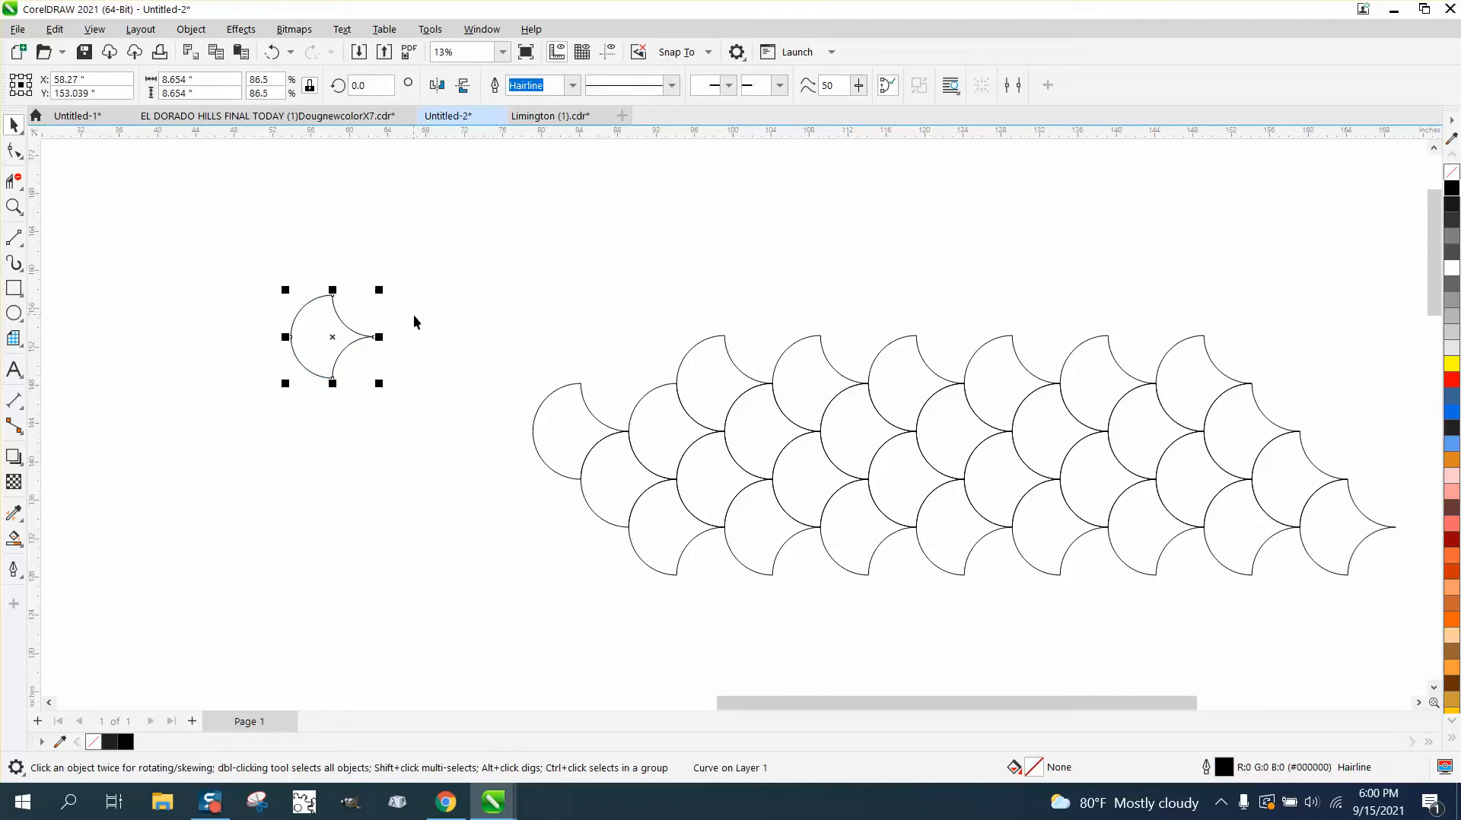
{"action": "double_click", "coordinate": [200, 83]}
{"action": "type", "text": "10"}
{"action": "key", "text": "Return"}
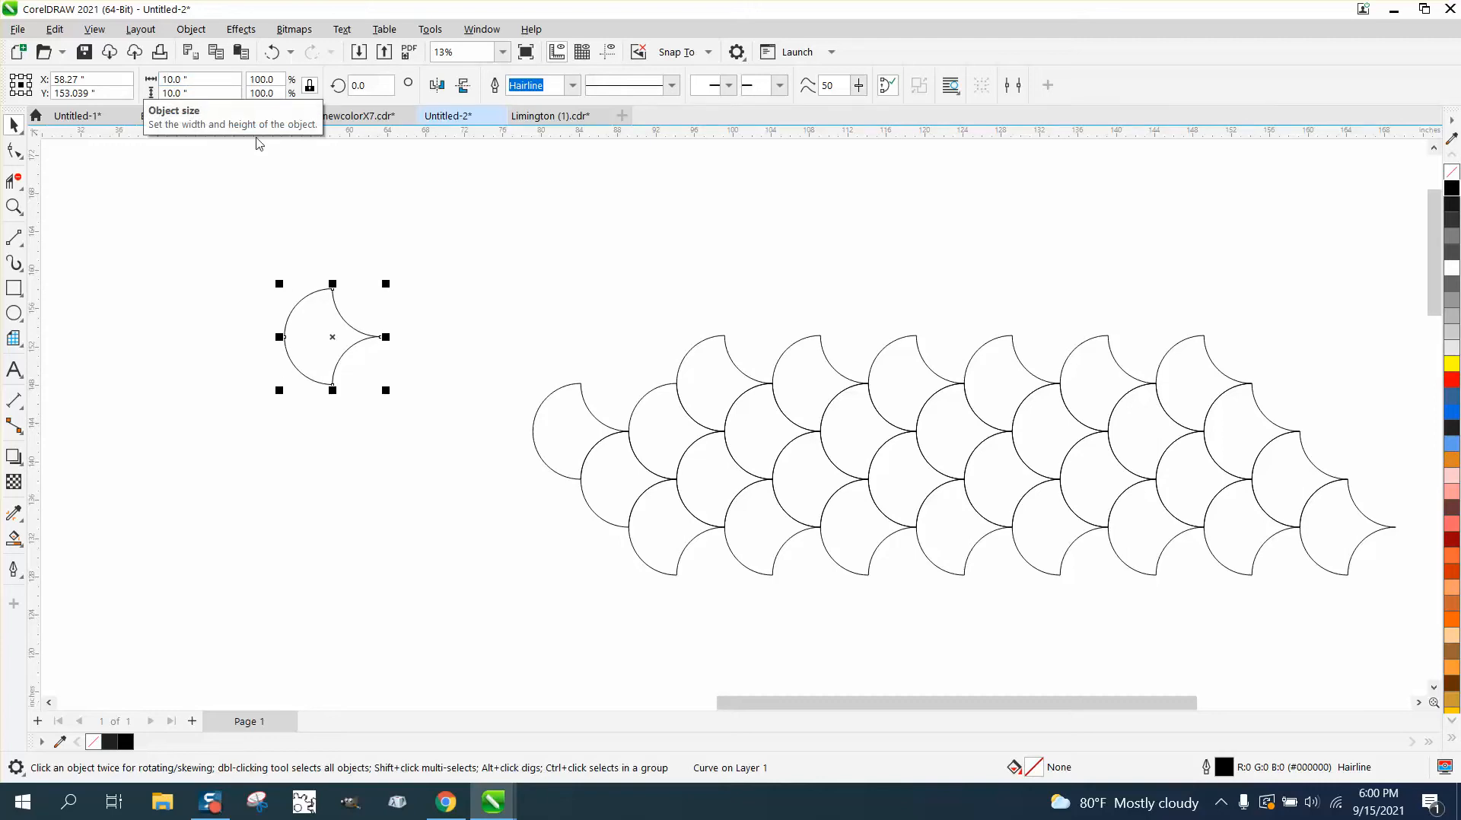
{"action": "left_click", "coordinate": [563, 169]}
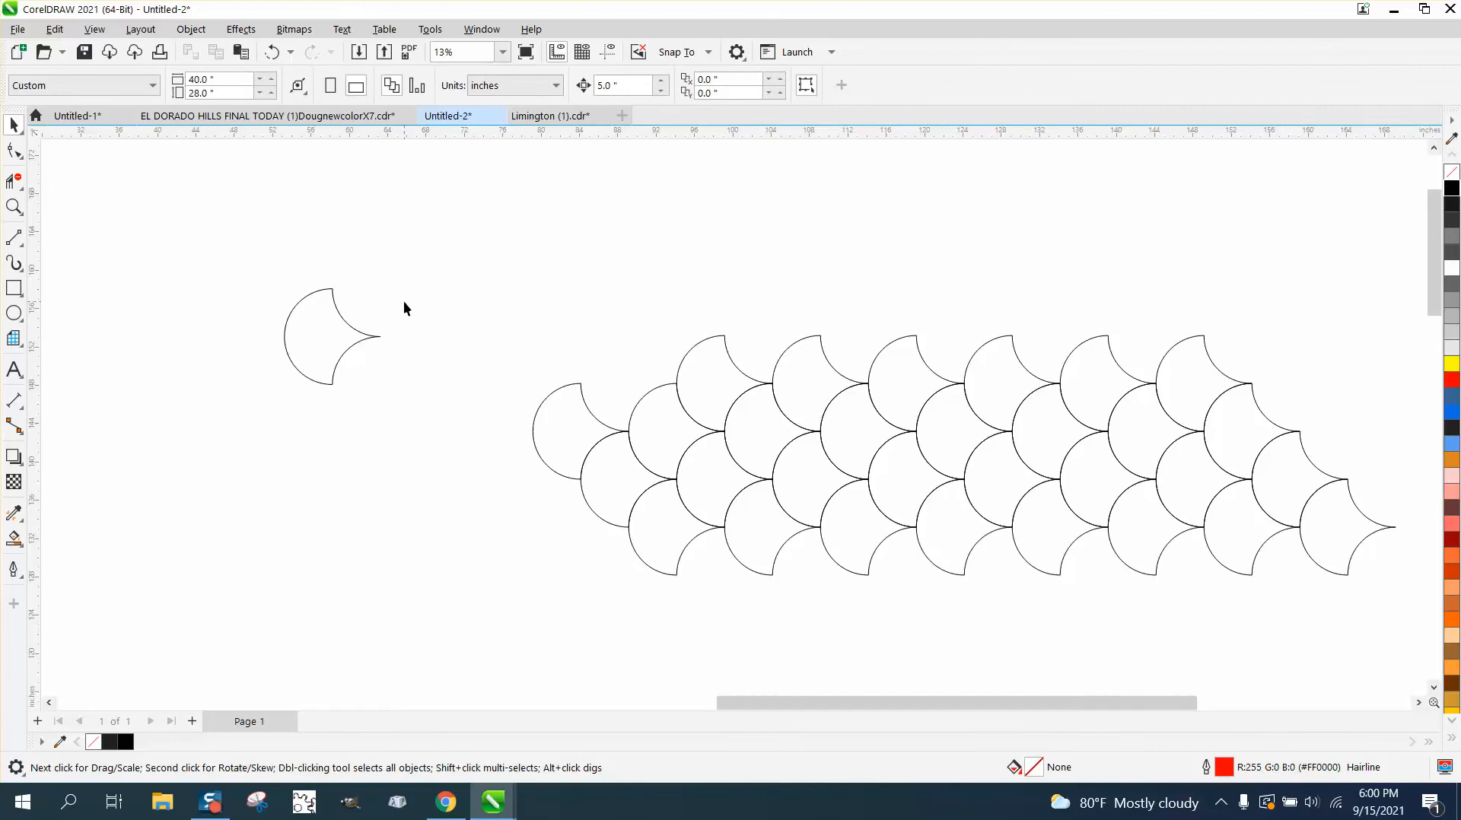
Duplicate the detached scale with a 5-inch offset to the right and downward, repeating until eight scales form a diagonal row.
{"action": "left_click", "coordinate": [350, 350]}
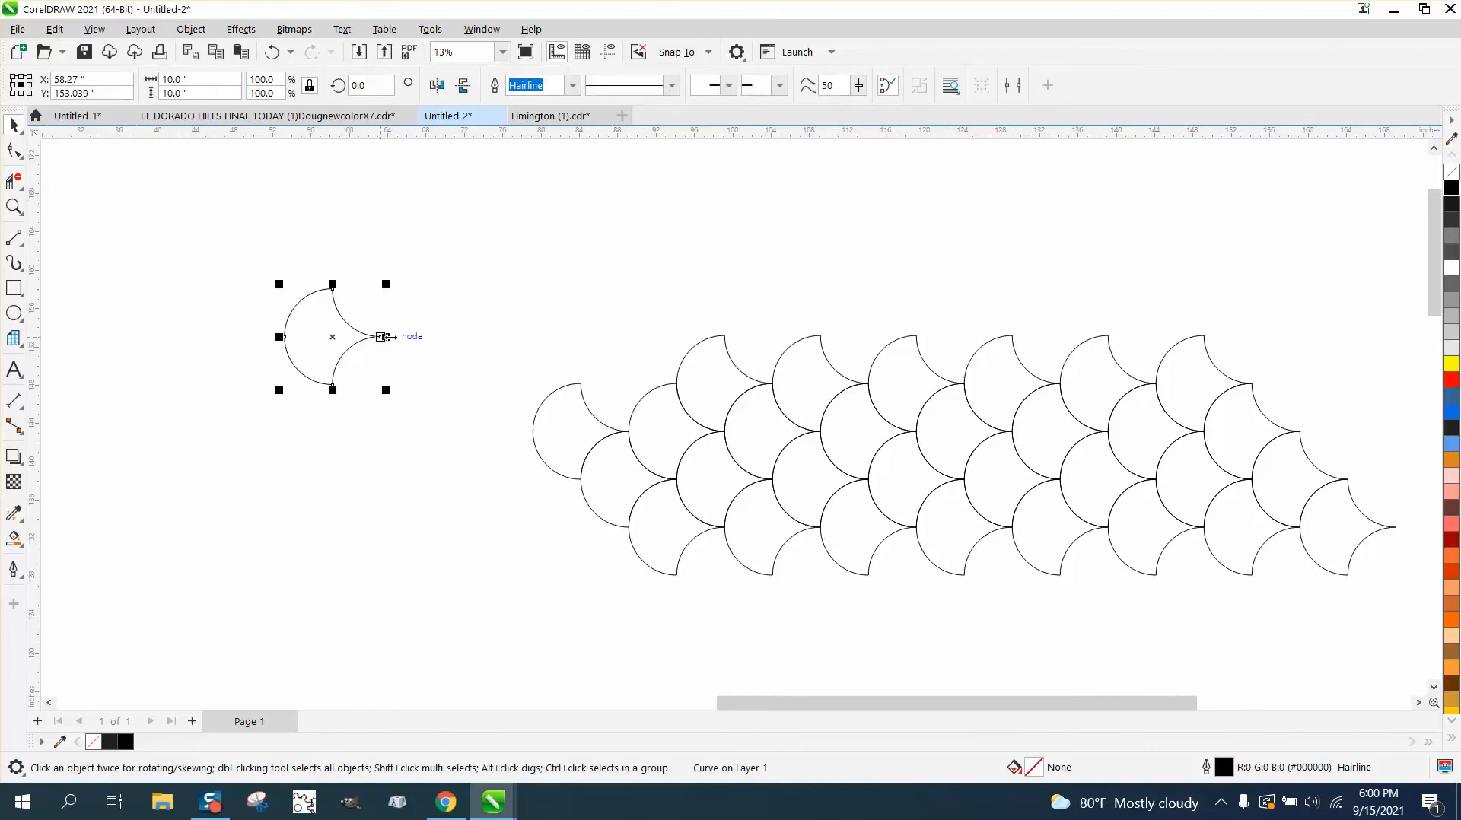
{"action": "key", "text": "ctrl+d"}
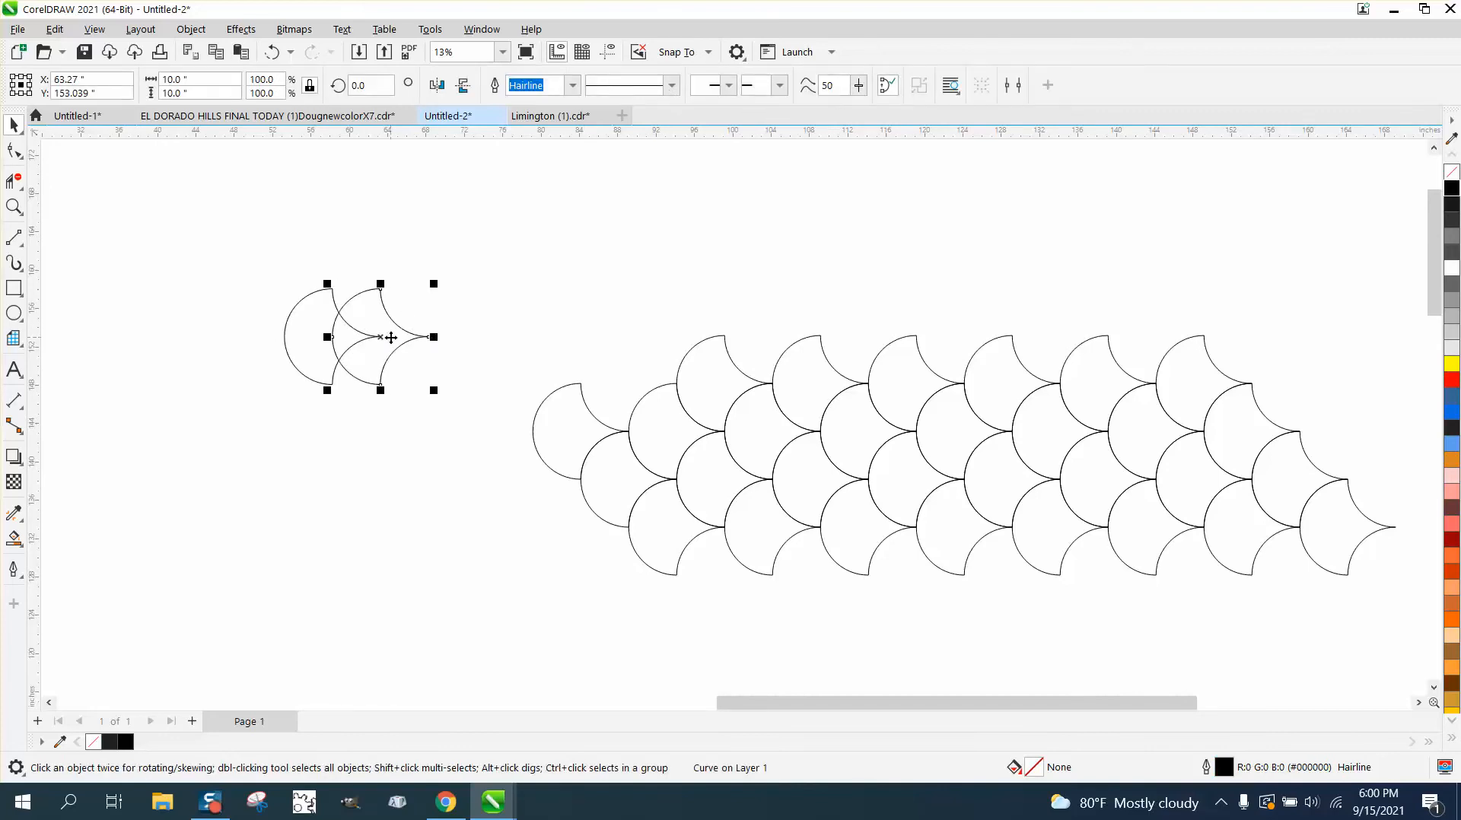
{"action": "key", "text": "Down"}
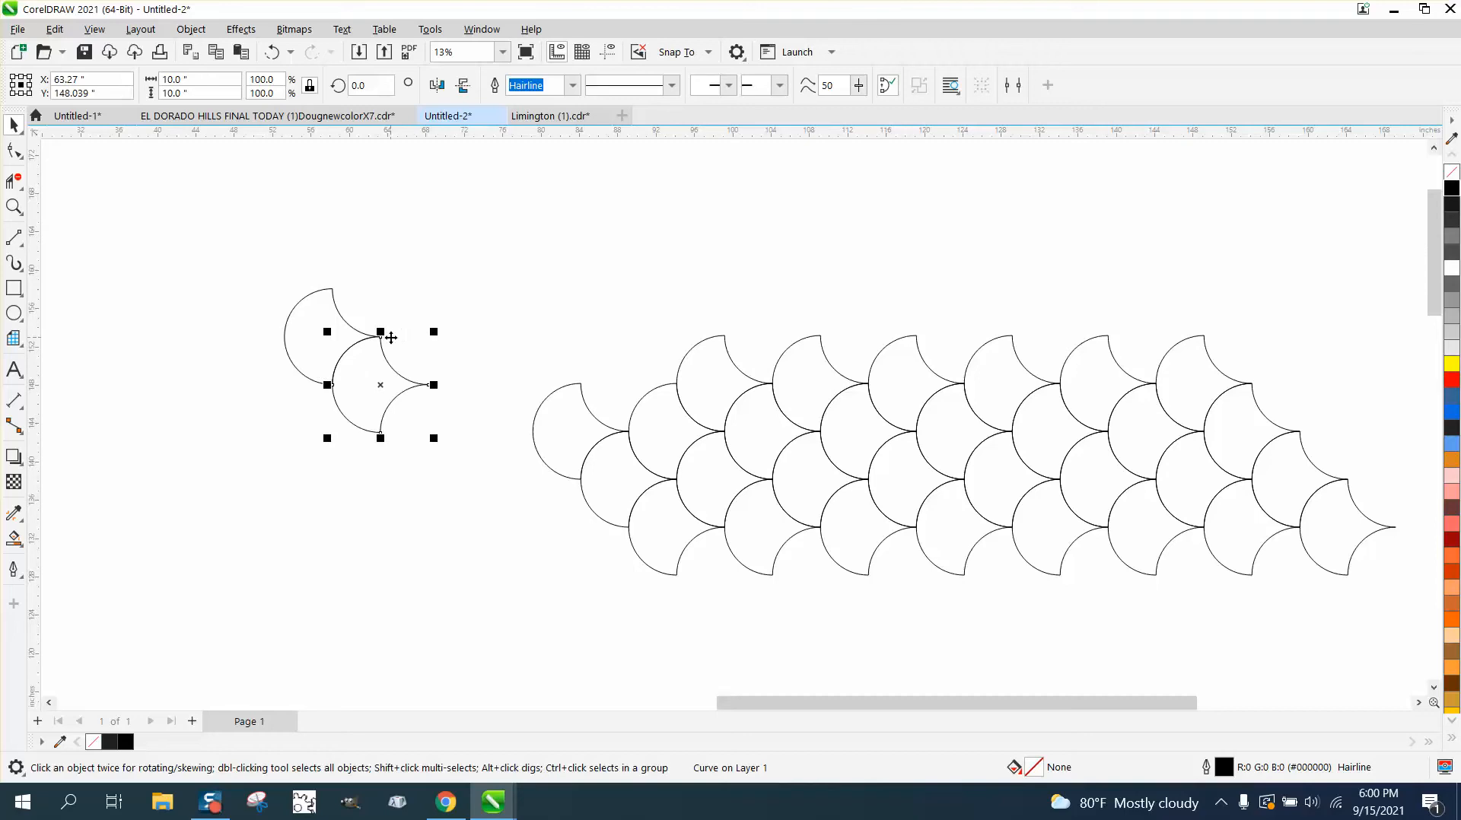
{"action": "key", "text": "ctrl+d"}
{"action": "key", "text": "ctrl+d"}
{"action": "key", "text": "ctrl+d"}
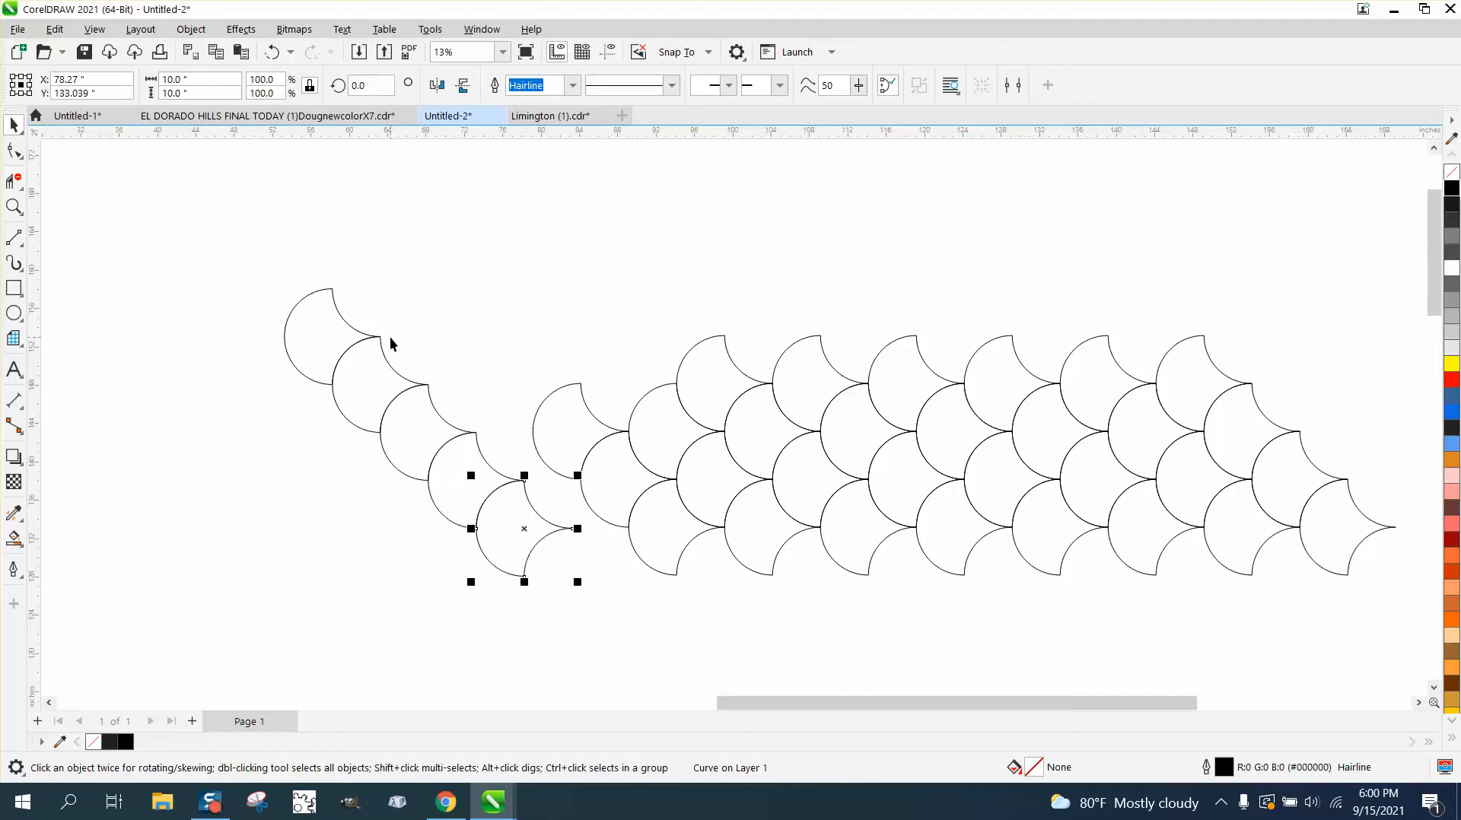
{"action": "key", "text": "ctrl+d"}
{"action": "key", "text": "ctrl+d"}
{"action": "key", "text": "ctrl+d"}
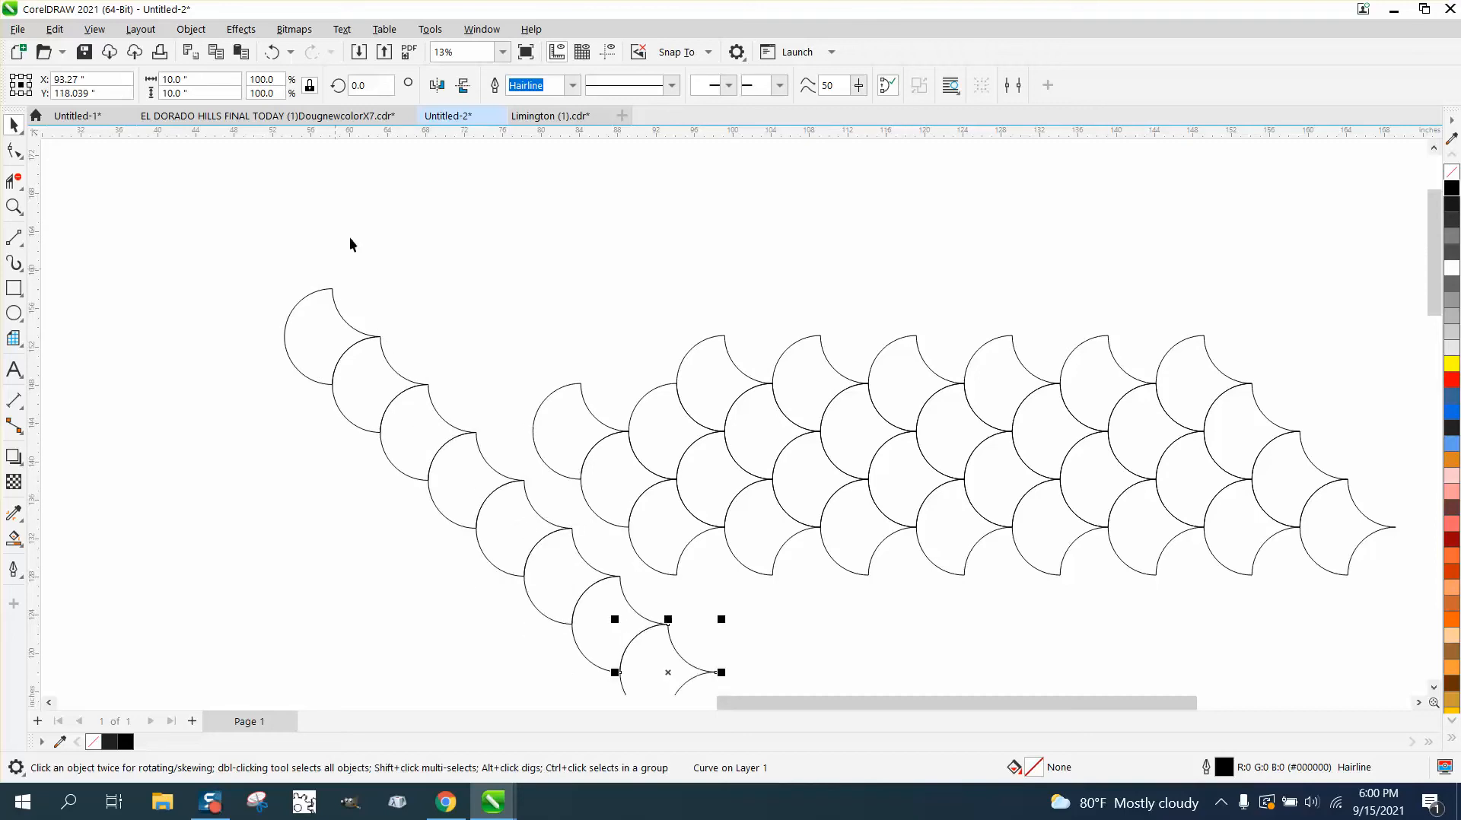
Delete all the scales of the old pattern, keeping only the new diagonal row of eight.
{"action": "scroll", "coordinate": [349, 243], "scroll_direction": "down", "scroll_amount": 1}
{"action": "left_click_drag", "start_coordinate": [511, 347], "coordinate": [563, 427]}
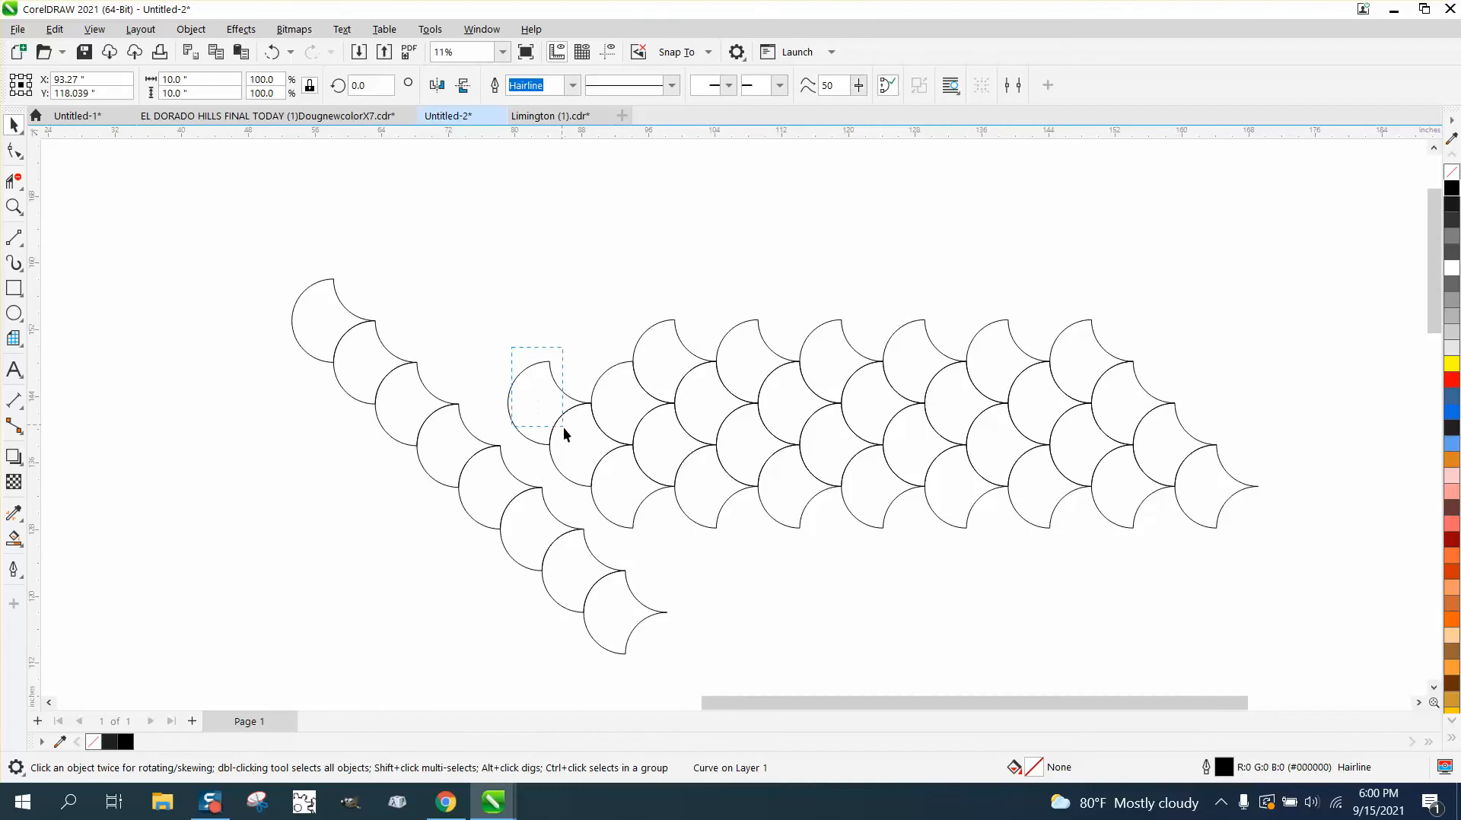
{"action": "left_click", "coordinate": [576, 417]}
{"action": "key", "text": "Delete"}
{"action": "left_click", "coordinate": [619, 456]}
{"action": "key", "text": "Delete"}
{"action": "left_click_drag", "start_coordinate": [533, 285], "coordinate": [881, 520]}
{"action": "key", "text": "Delete"}
{"action": "left_click_drag", "start_coordinate": [786, 295], "coordinate": [1311, 607]}
{"action": "key", "text": "Delete"}
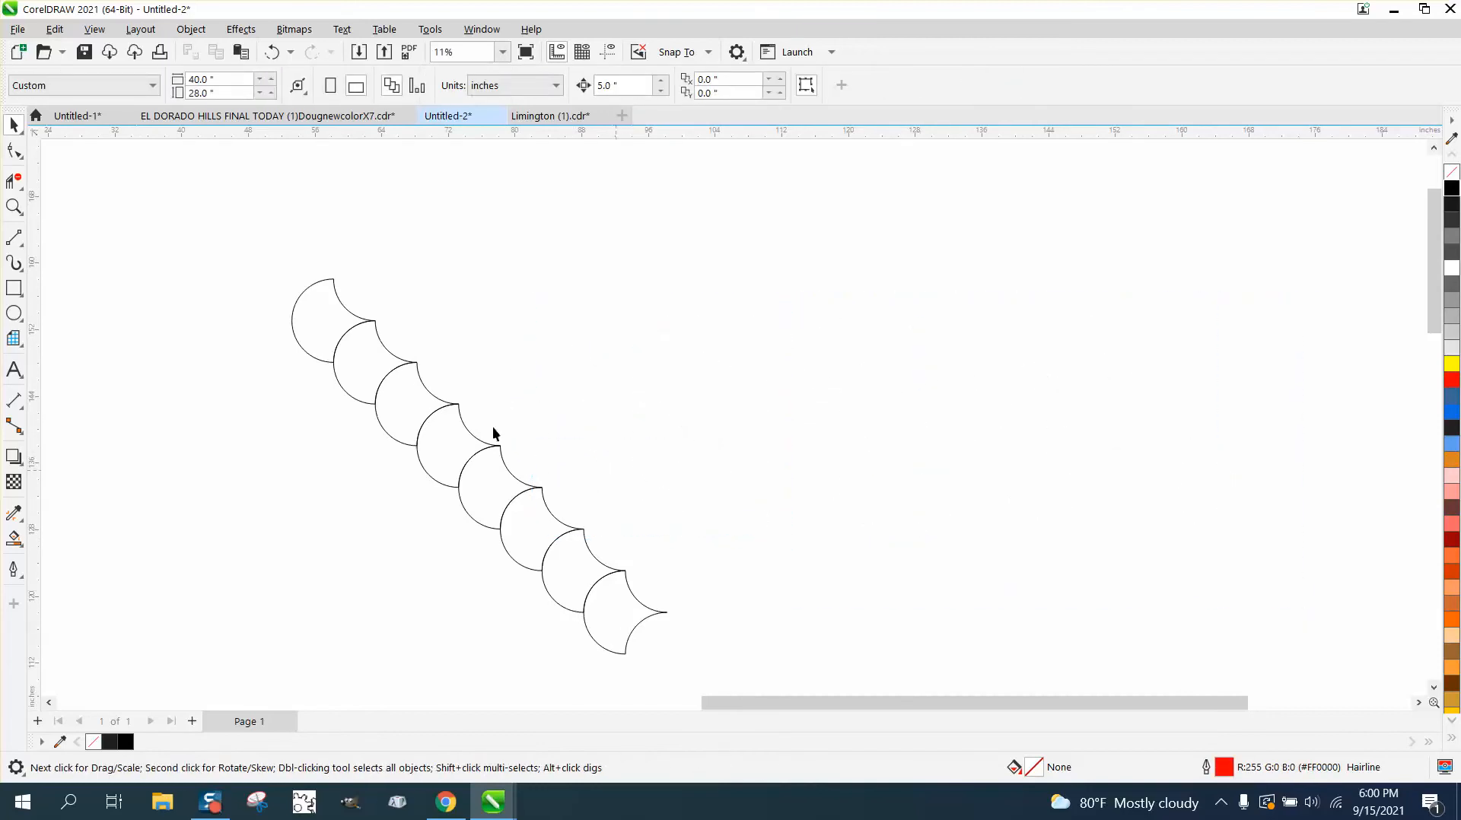
{"action": "left_click_drag", "start_coordinate": [225, 207], "coordinate": [783, 669]}
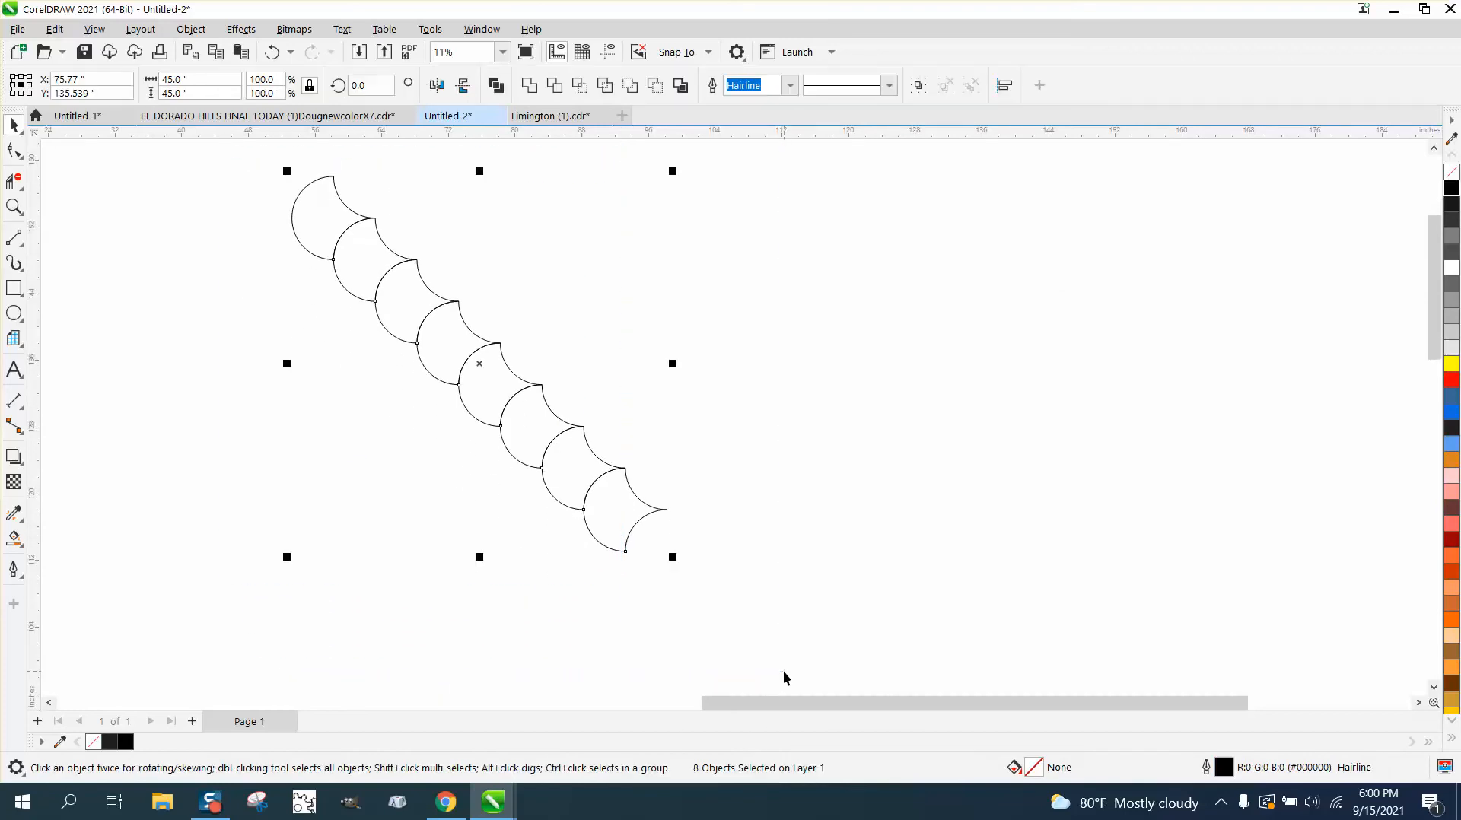
{"action": "left_click", "coordinate": [783, 670]}
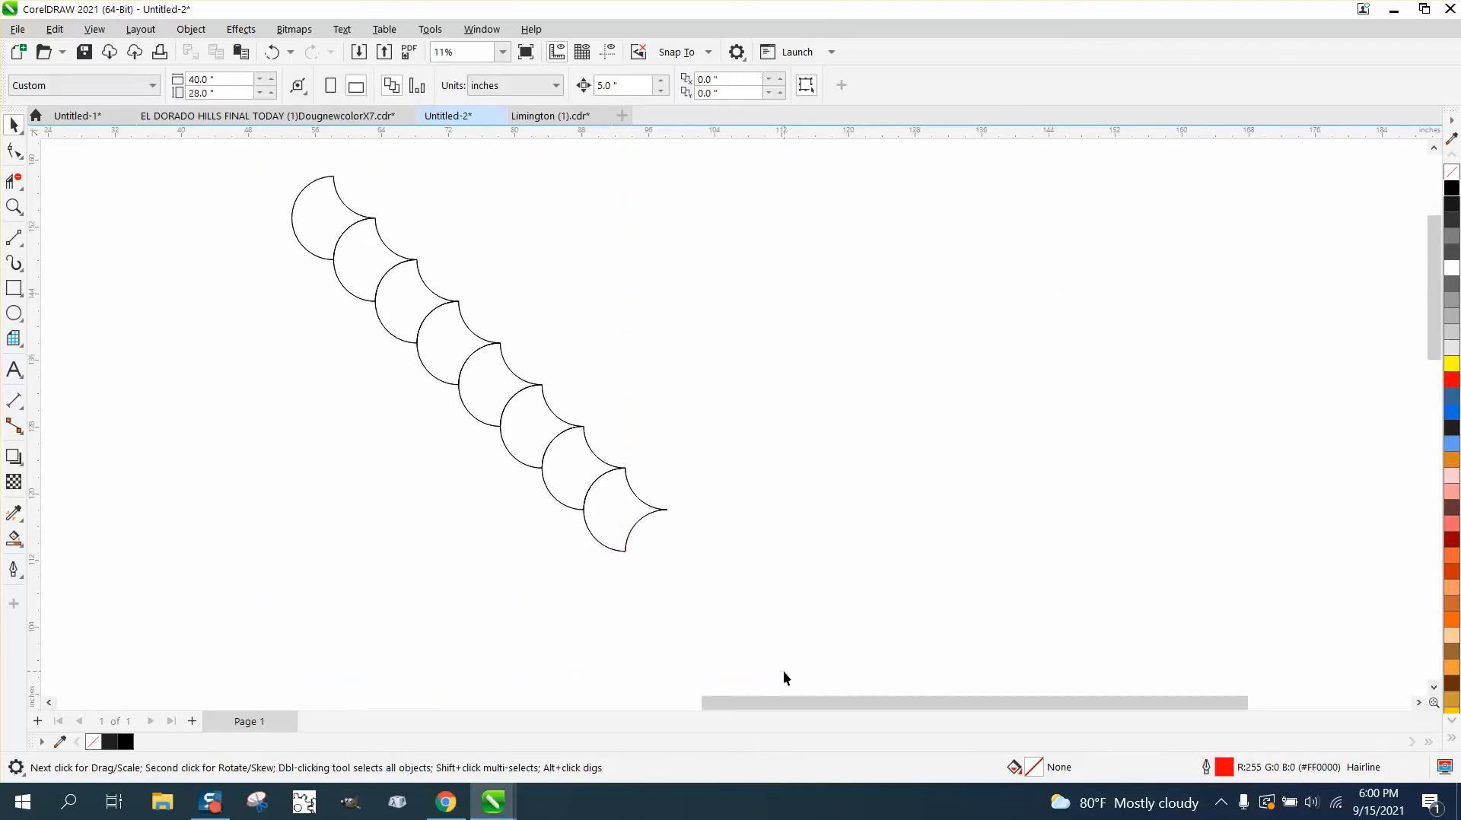
{"action": "left_click", "coordinate": [620, 528]}
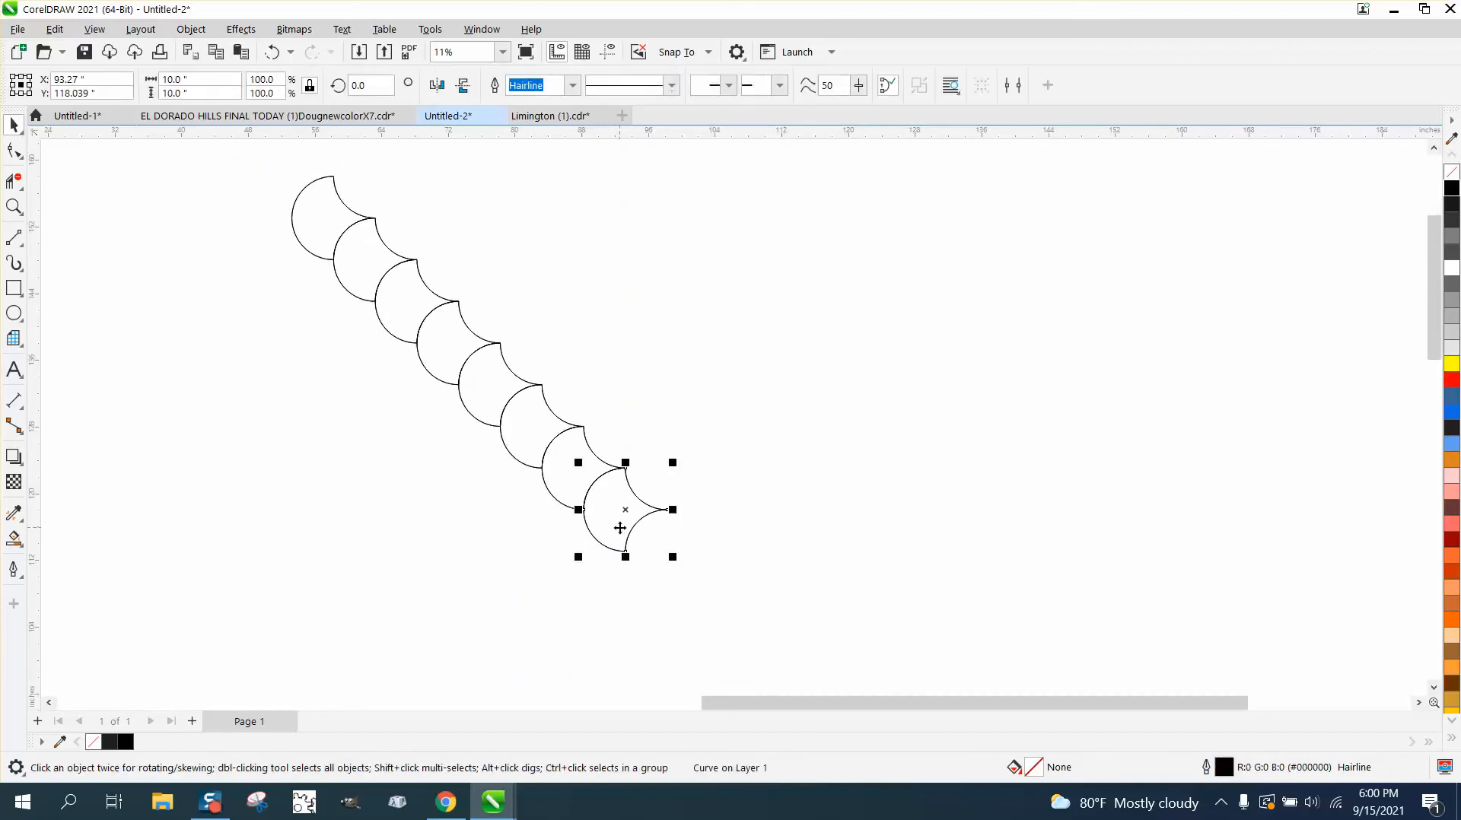
{"action": "left_click", "coordinate": [271, 53]}
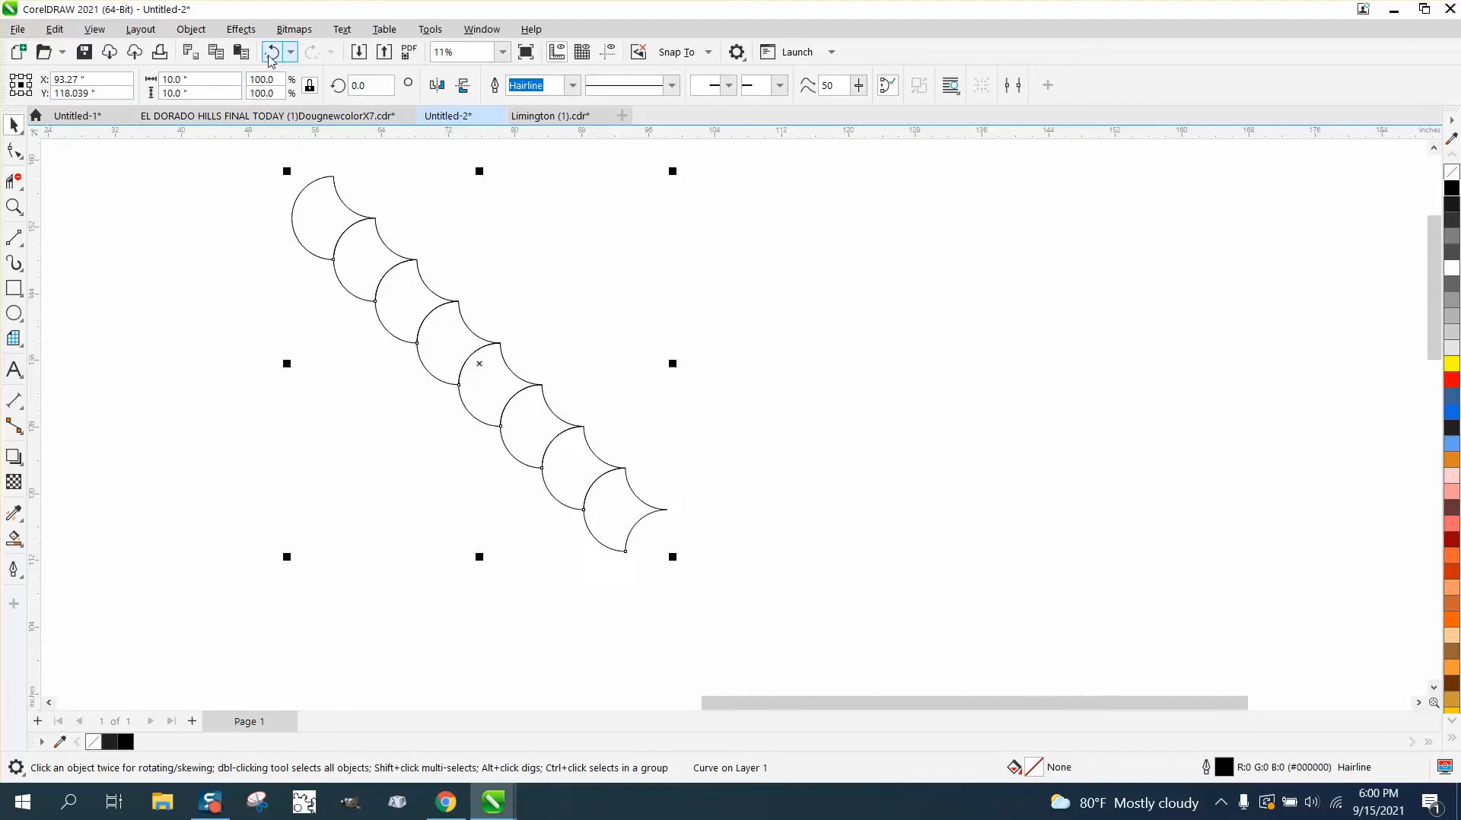
Duplicate the diagonal row of eight scales at 10-inch intervals to the right until eleven interlocking rows are in place.
{"action": "left_click_drag", "start_coordinate": [268, 152], "coordinate": [768, 601]}
{"action": "key", "text": "ctrl+shift+z"}
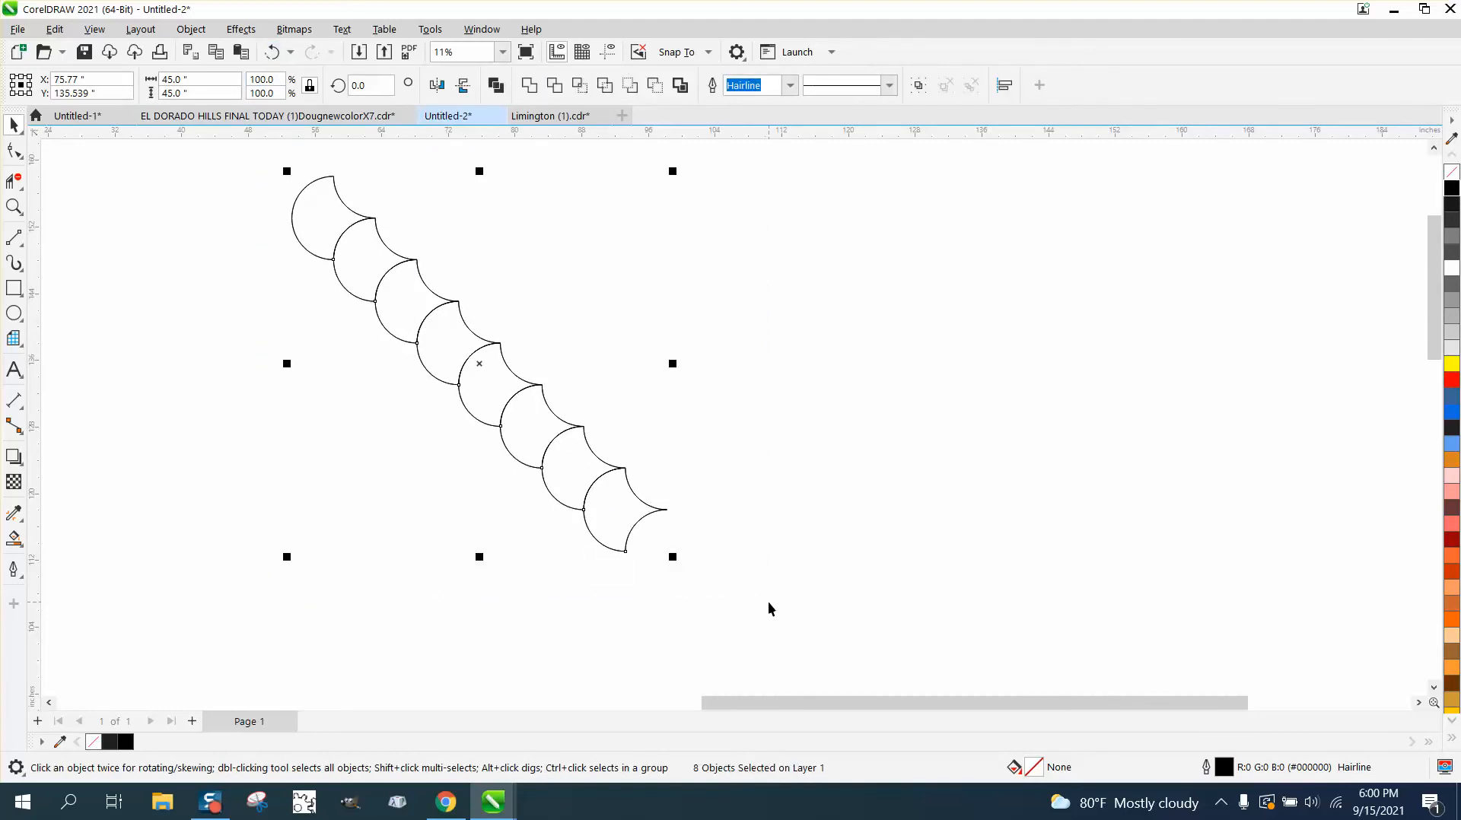
{"action": "key", "text": "ctrl+d"}
{"action": "key", "text": "ctrl+d"}
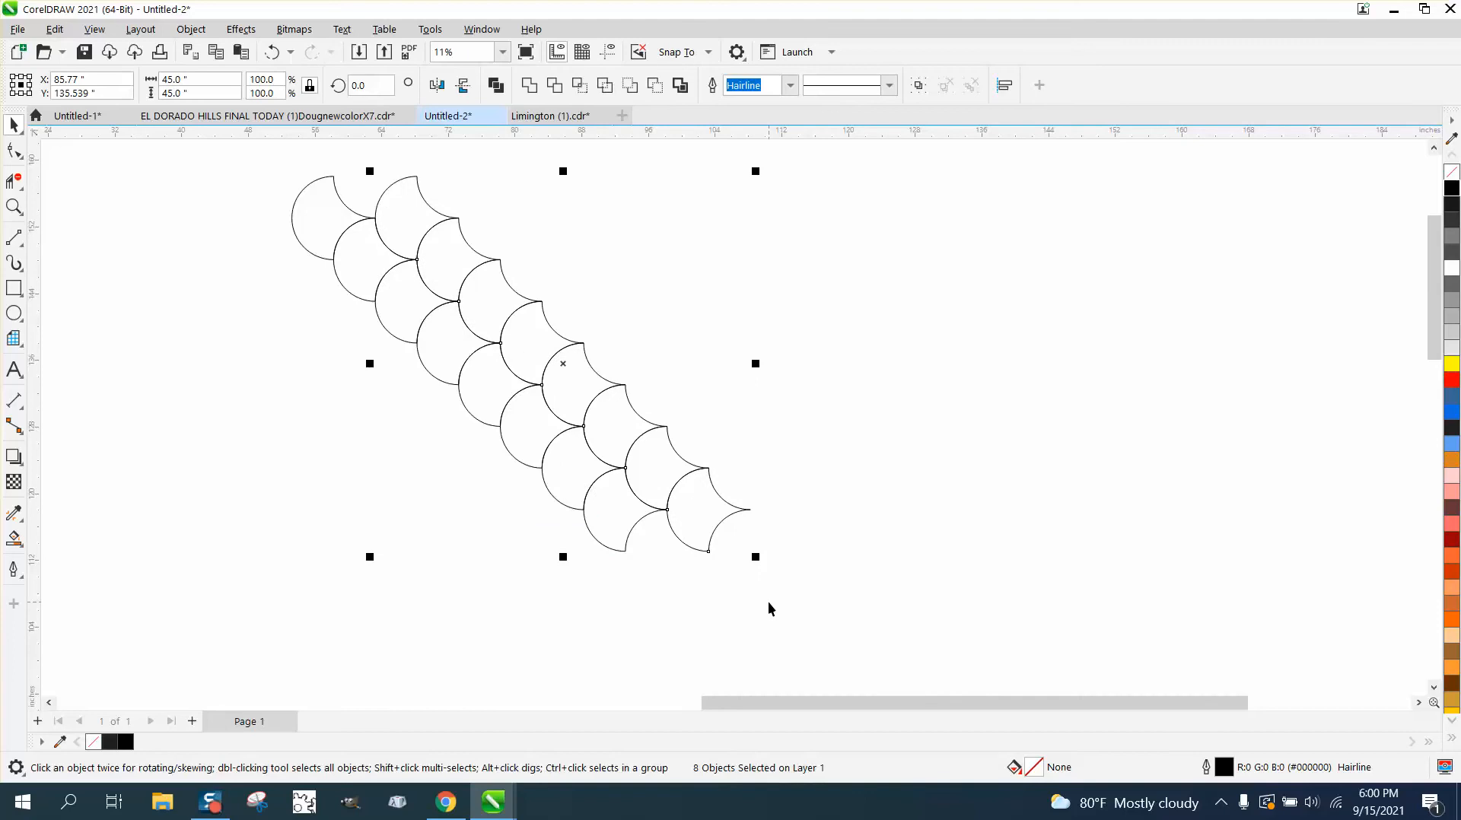
{"action": "key", "text": "ctrl+d"}
{"action": "key", "text": "ctrl+d"}
{"action": "key", "text": "ctrl+d"}
{"action": "key", "text": "ctrl+d"}
{"action": "key", "text": "ctrl+d"}
{"action": "key", "text": "ctrl+d"}
{"action": "key", "text": "ctrl+d"}
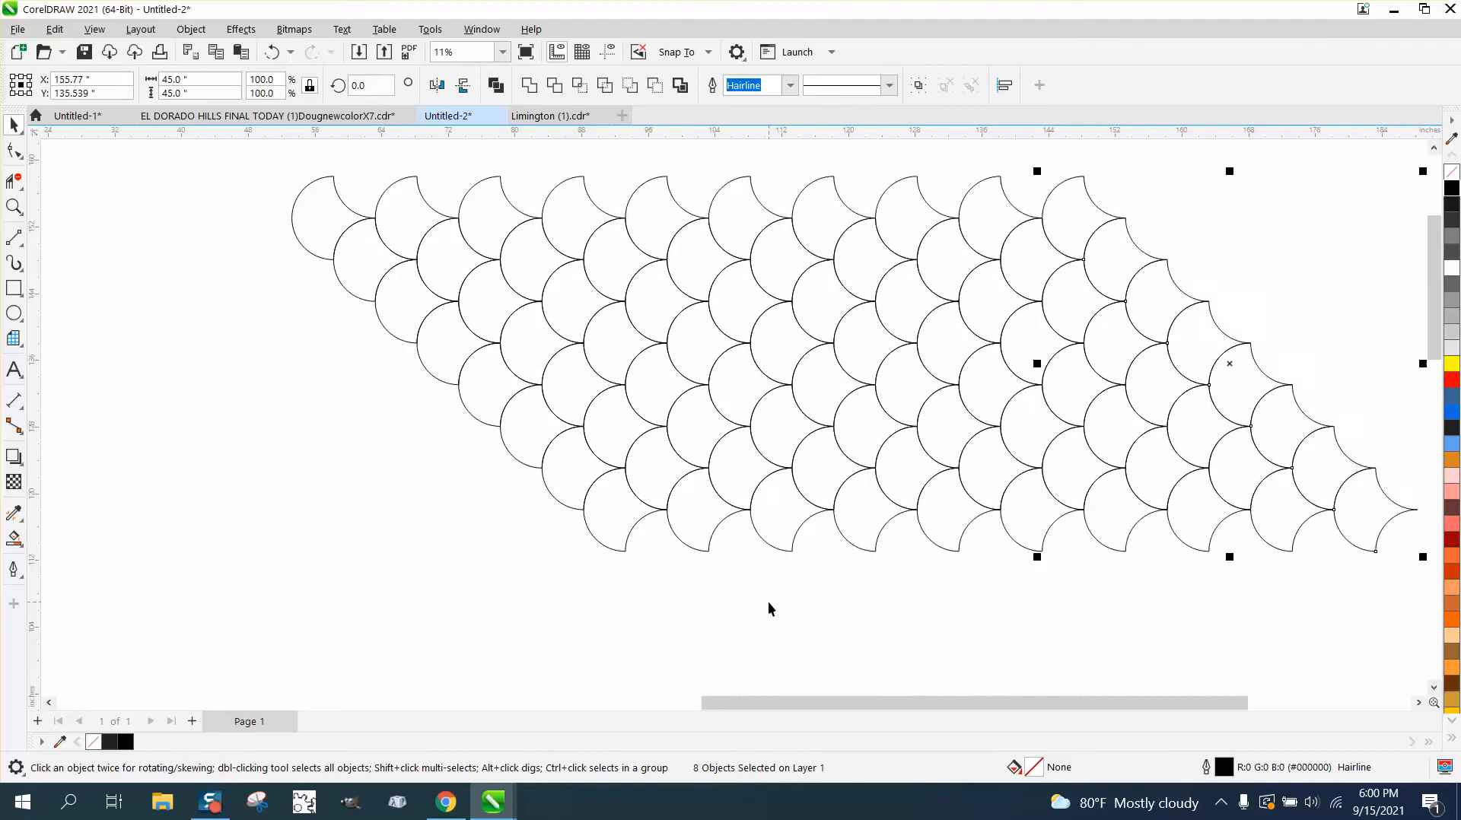
{"action": "key", "text": "ctrl+d"}
{"action": "key", "text": "ctrl+d"}
{"action": "scroll", "coordinate": [639, 460], "scroll_direction": "down", "scroll_amount": 1}
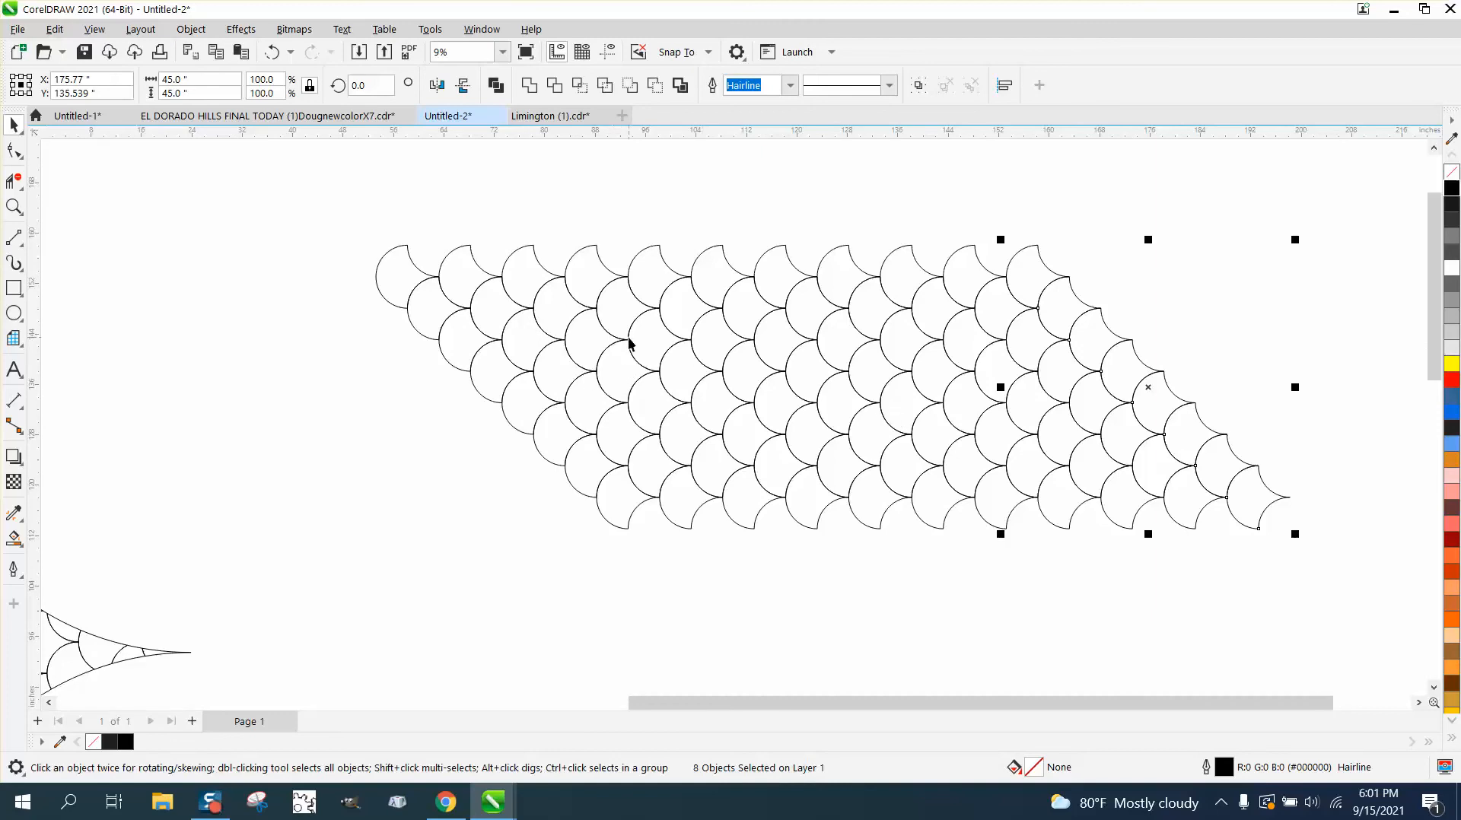
Duplicate the whole block of eleven diagonal rows and move the copy 40 inches up so its scales interlock with the original.
{"action": "scroll", "coordinate": [639, 343], "scroll_direction": "down", "scroll_amount": 2}
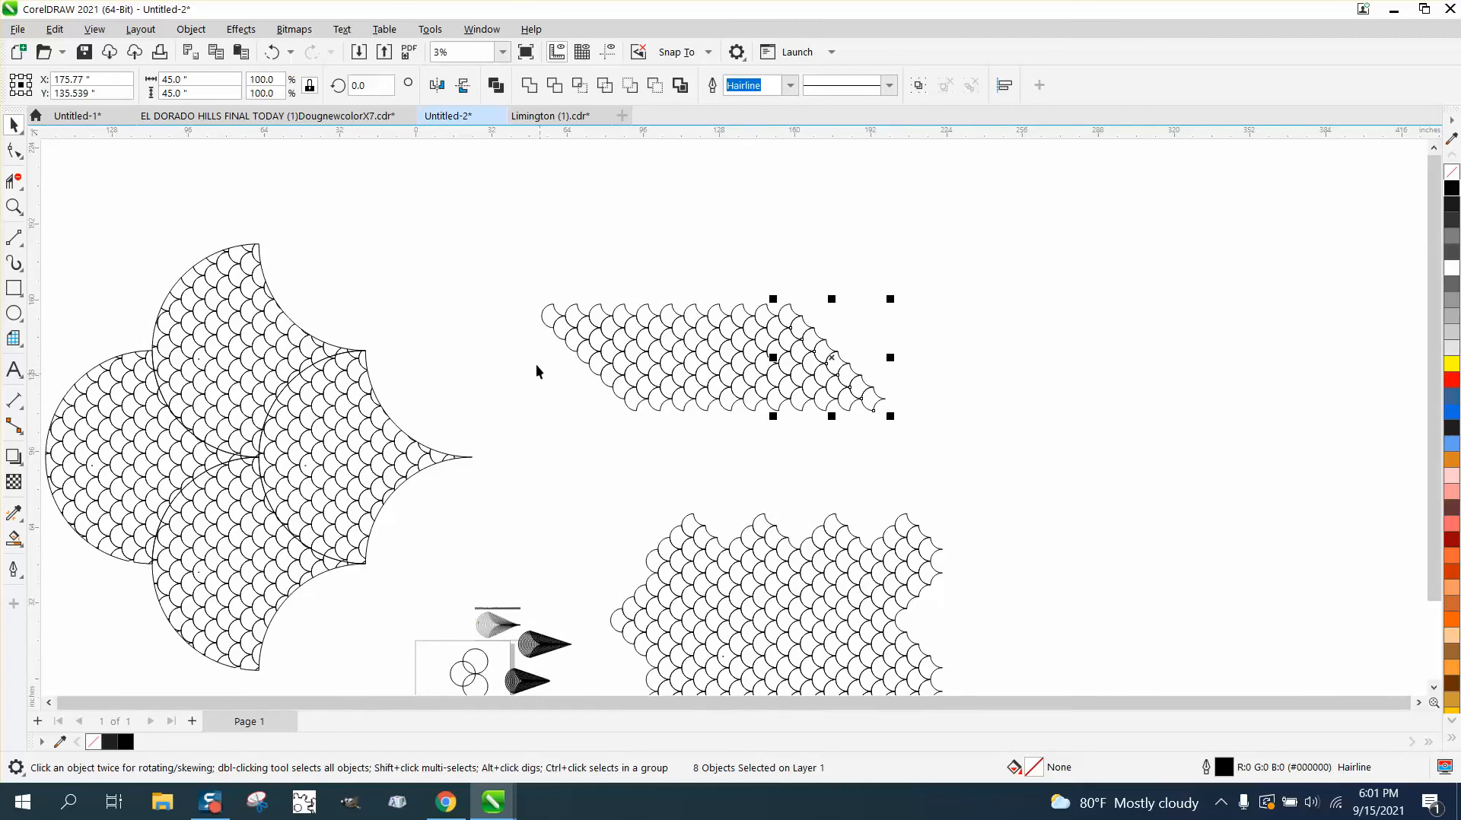
{"action": "left_click", "coordinate": [516, 267]}
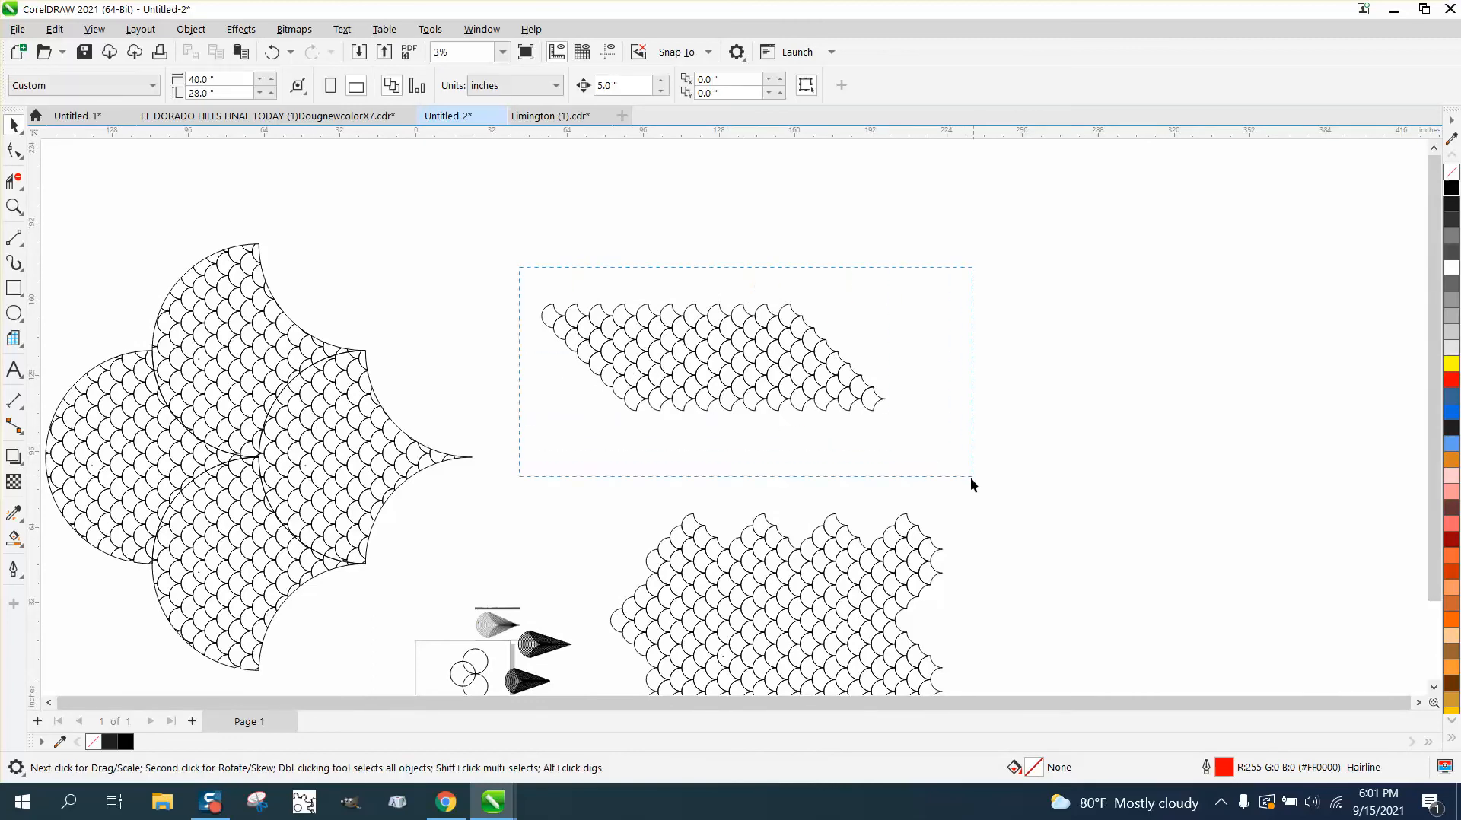
{"action": "left_click_drag", "start_coordinate": [970, 477], "coordinate": [970, 478]}
{"action": "key", "text": "KP_Add"}
{"action": "key", "text": "Up"}
{"action": "key", "text": "Up"}
{"action": "key", "text": "Up"}
{"action": "key", "text": "Up"}
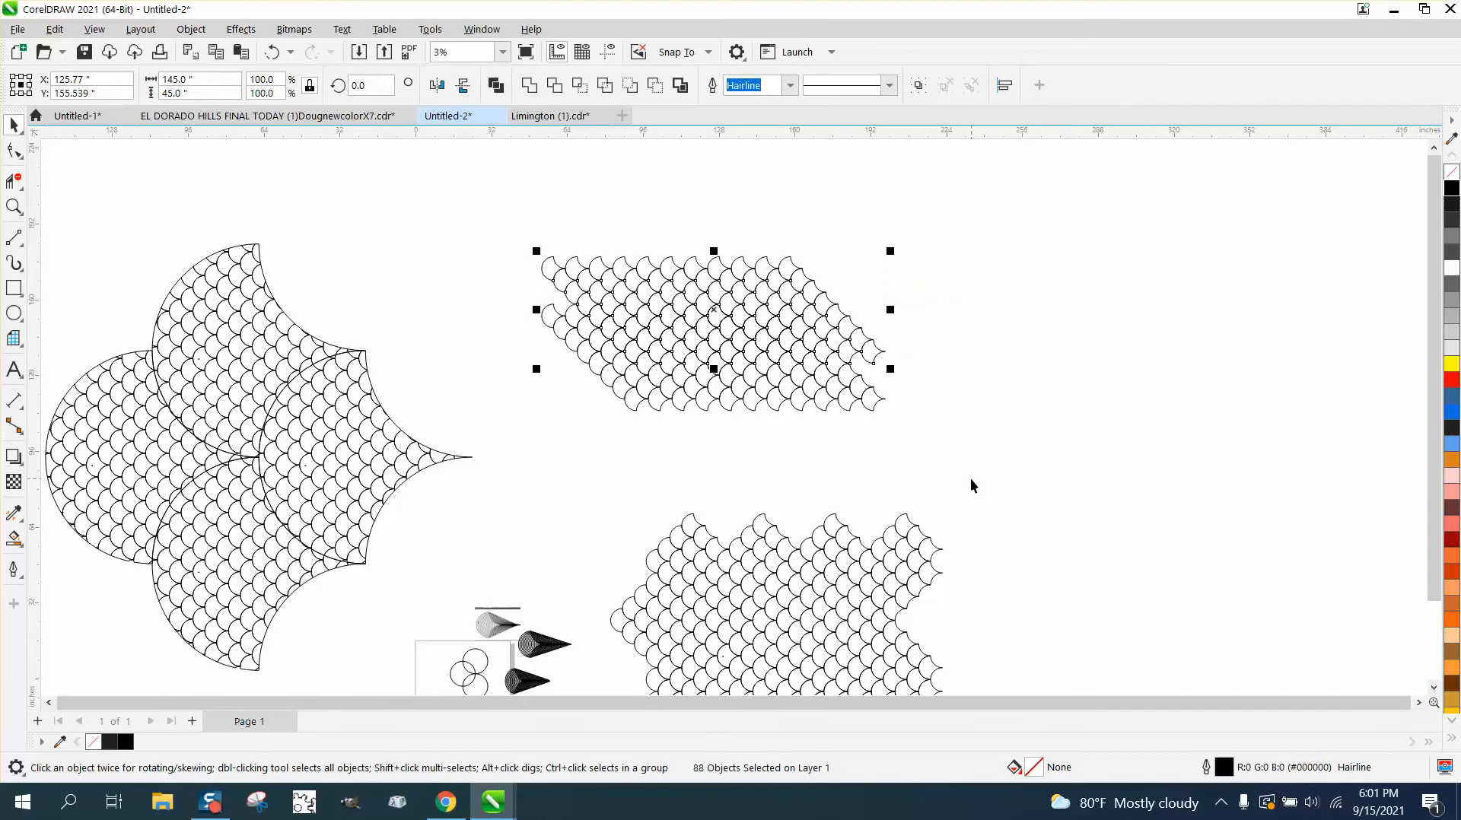
{"action": "key", "text": "Up"}
{"action": "key", "text": "Up"}
{"action": "key", "text": "Up"}
{"action": "key", "text": "Up"}
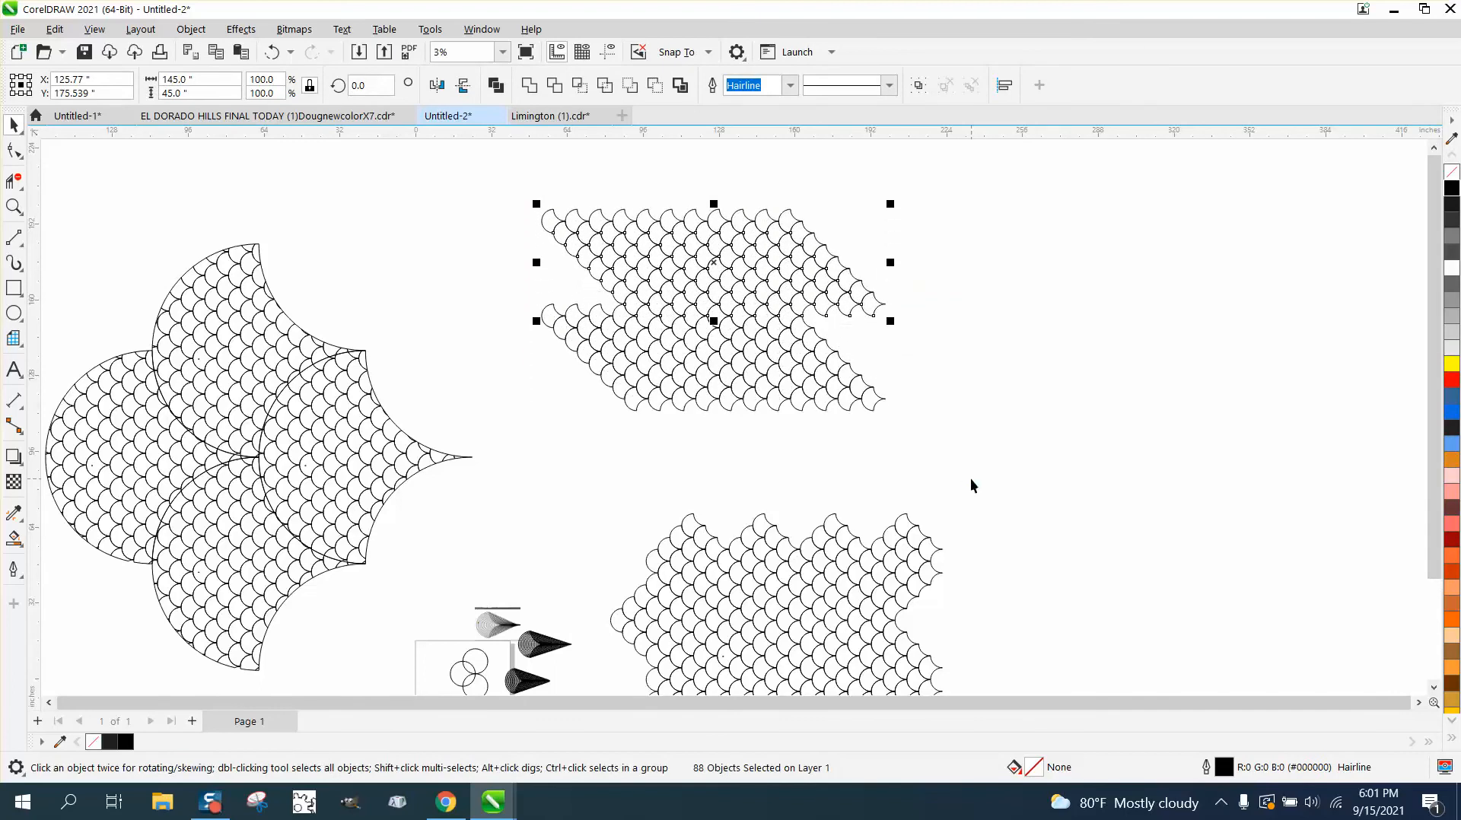
Duplicate both stacked scale blocks together and move the copy 110 inches to the right so it interlocks with the originals.
{"action": "left_click_drag", "start_coordinate": [485, 177], "coordinate": [933, 450]}
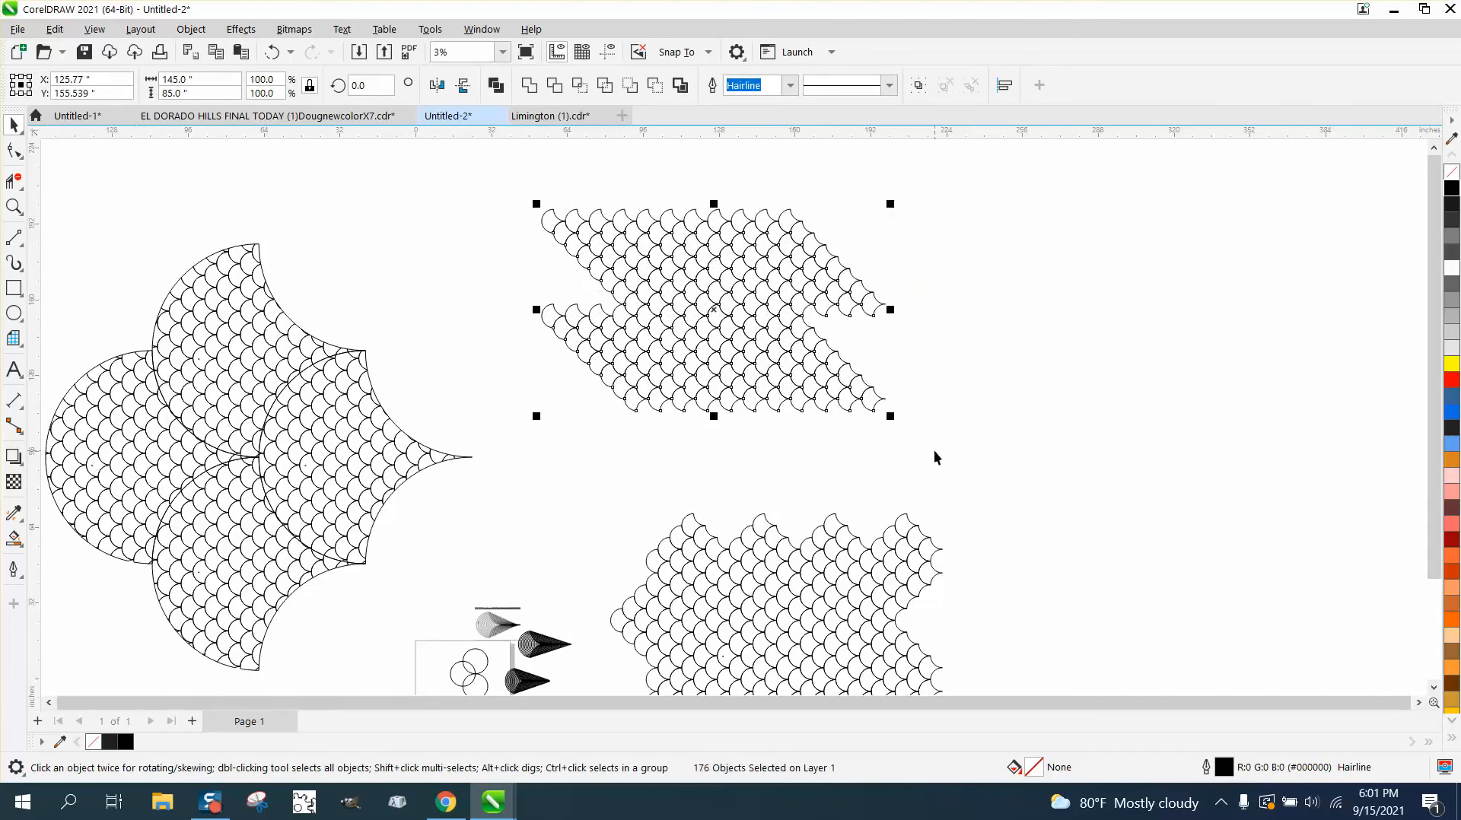
{"action": "key", "text": "KP_Add"}
{"action": "key", "text": "Right"}
{"action": "key", "text": "Right"}
{"action": "key", "text": "Right"}
{"action": "key", "text": "Right"}
{"action": "key", "text": "Right"}
{"action": "key", "text": "Right"}
{"action": "key", "text": "Right"}
{"action": "key", "text": "Right"}
{"action": "key", "text": "Right"}
{"action": "key", "text": "Right"}
{"action": "key", "text": "Right"}
{"action": "key", "text": "Right"}
{"action": "key", "text": "Right"}
{"action": "key", "text": "Right"}
{"action": "key", "text": "Right"}
{"action": "key", "text": "Right"}
{"action": "key", "text": "Right"}
{"action": "key", "text": "Right"}
{"action": "key", "text": "Right"}
{"action": "key", "text": "Right"}
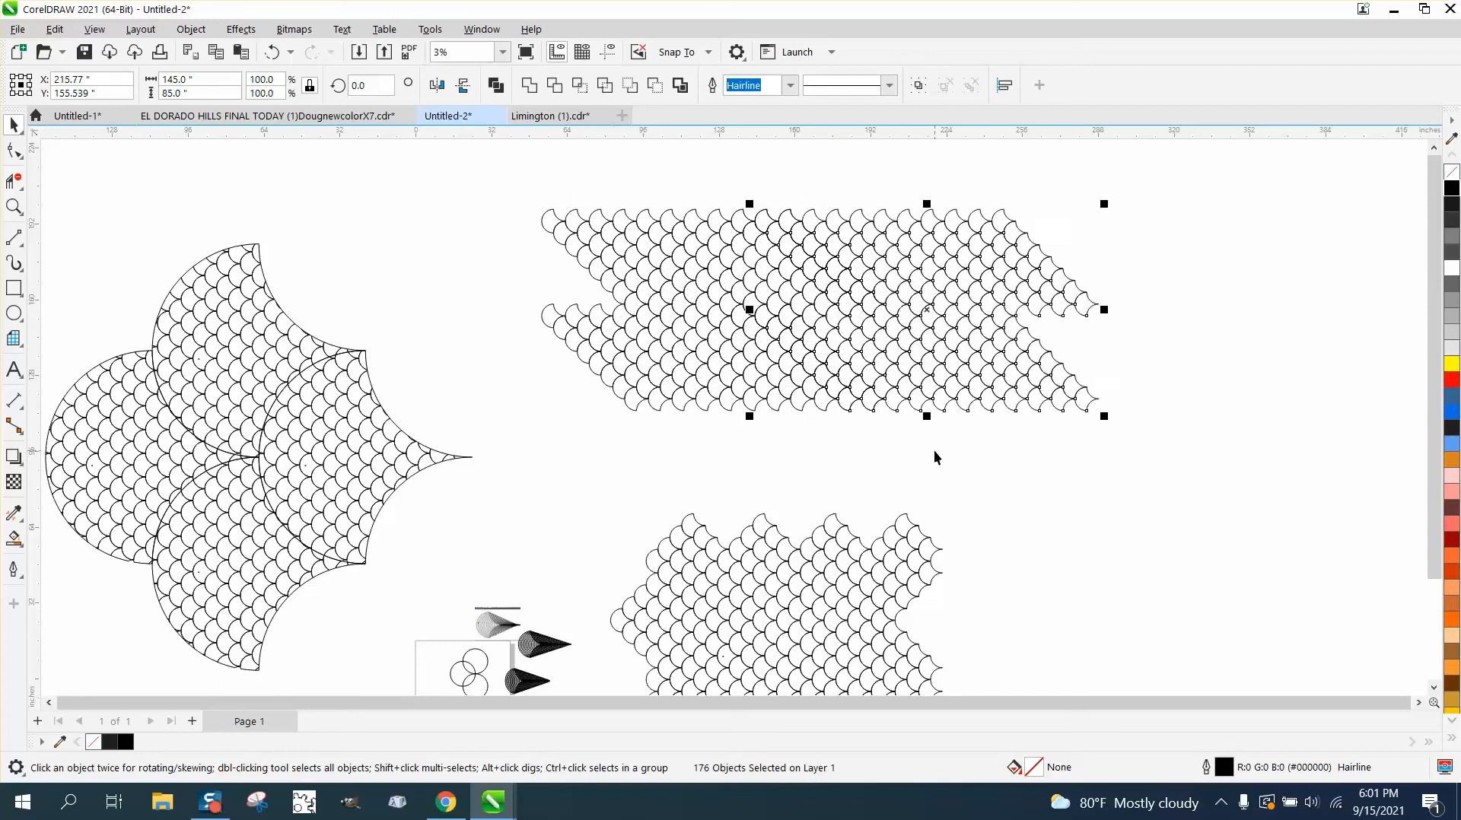
{"action": "key", "text": "Right"}
{"action": "key", "text": "Right"}
{"action": "key", "text": "Right"}
{"action": "key", "text": "Right"}
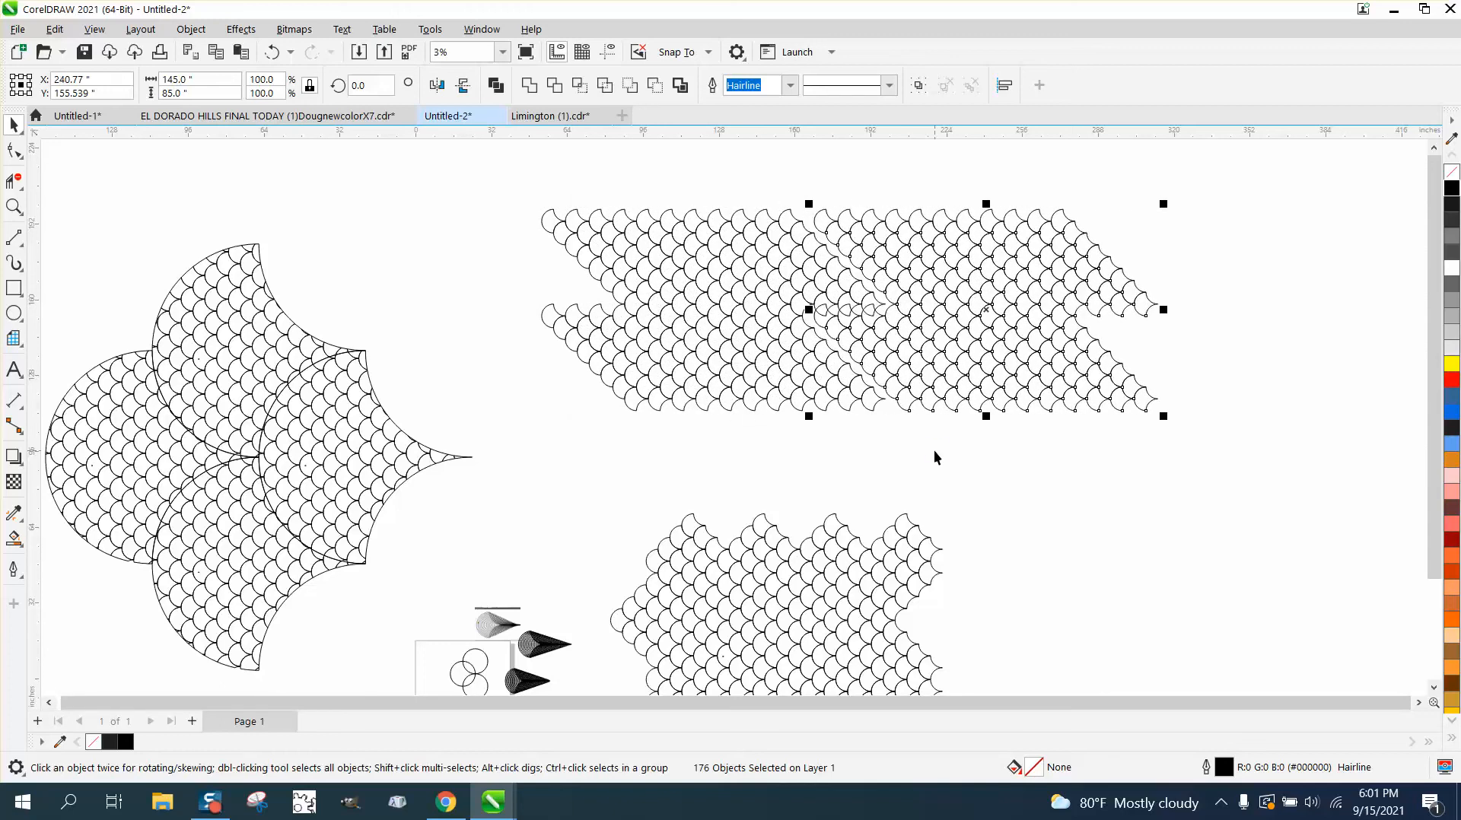
{"action": "key", "text": "Left"}
{"action": "key", "text": "Left"}
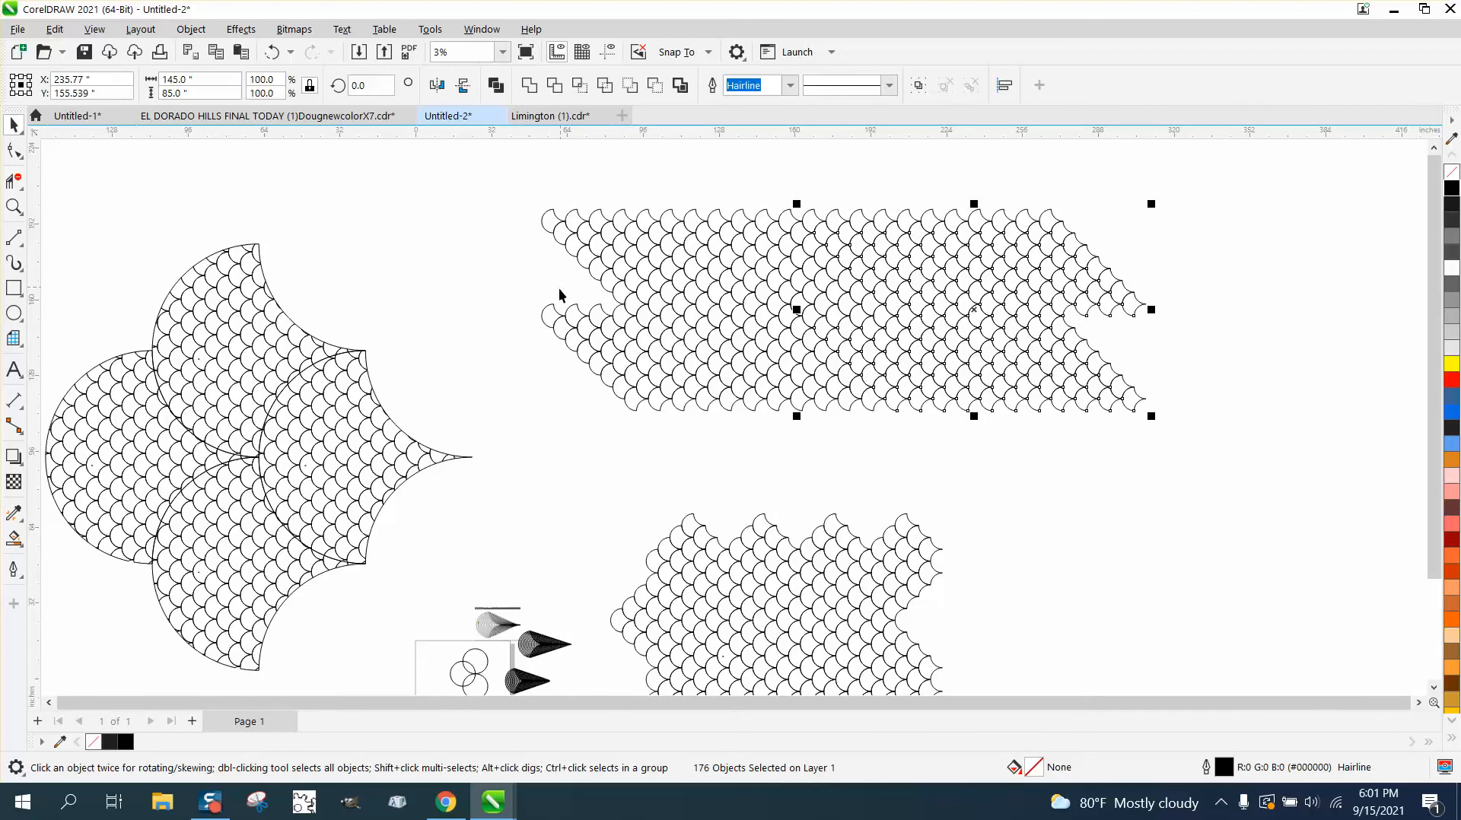
{"action": "left_click_drag", "start_coordinate": [510, 187], "coordinate": [614, 308]}
{"action": "left_click_drag", "start_coordinate": [1141, 449], "coordinate": [1142, 451]}
Ungroup the older fish-scale pattern located below the new one into separate scales.
{"action": "scroll", "coordinate": [645, 523], "scroll_direction": "down", "scroll_amount": 4}
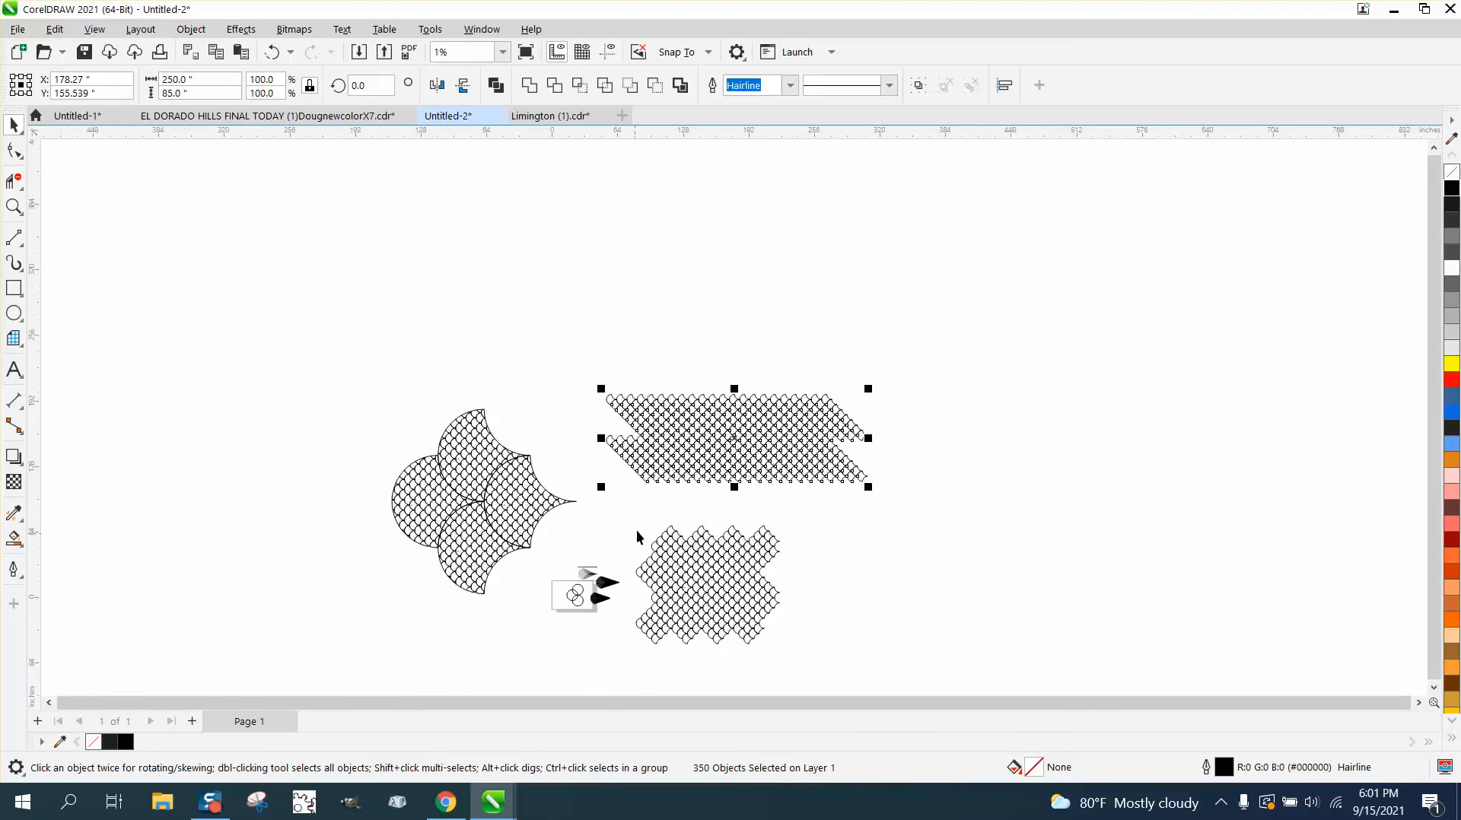
{"action": "left_click_drag", "start_coordinate": [619, 523], "coordinate": [873, 660]}
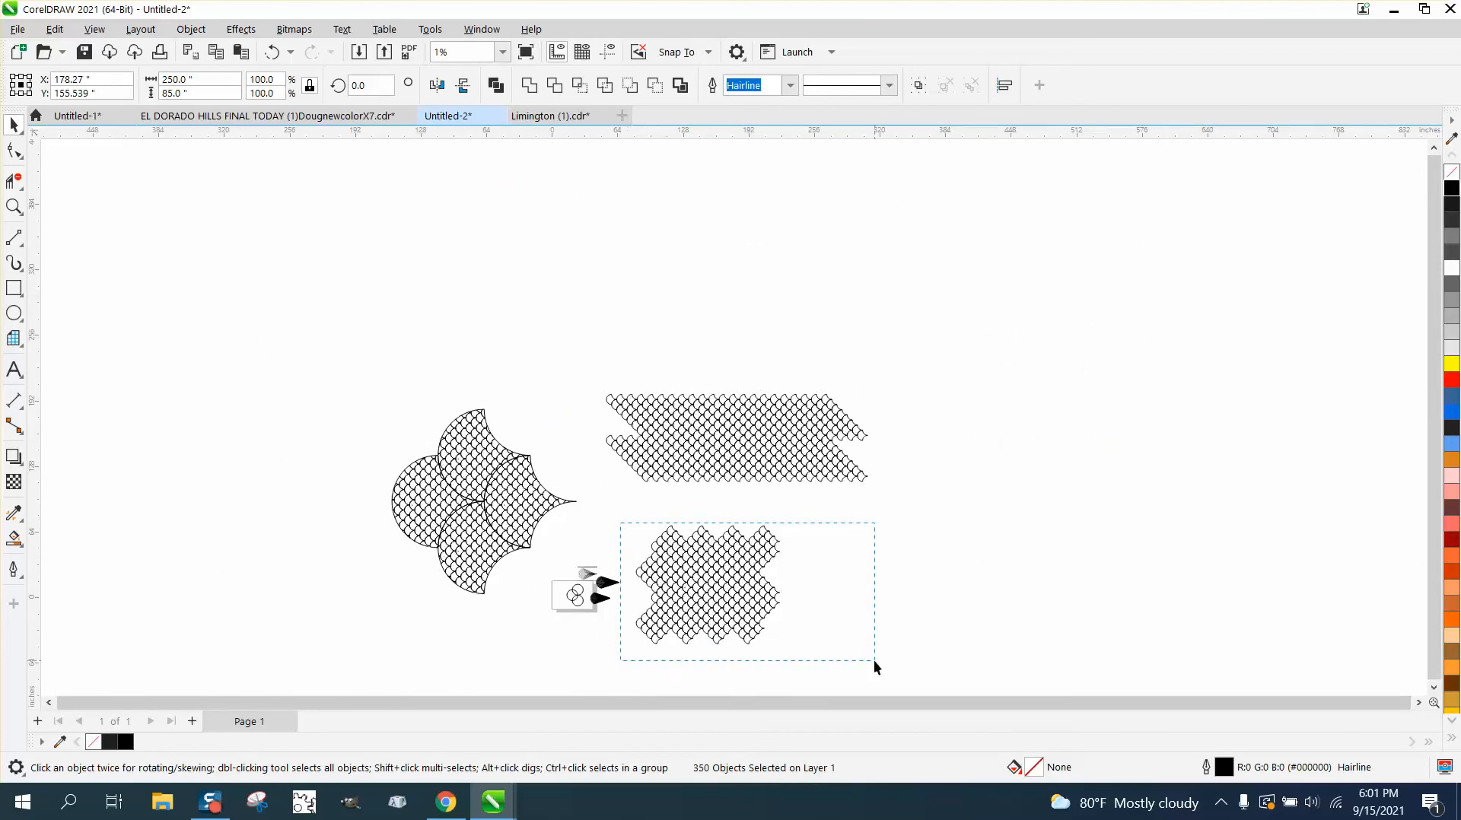
{"action": "left_click", "coordinate": [14, 206]}
{"action": "left_click_drag", "start_coordinate": [629, 513], "coordinate": [913, 674]}
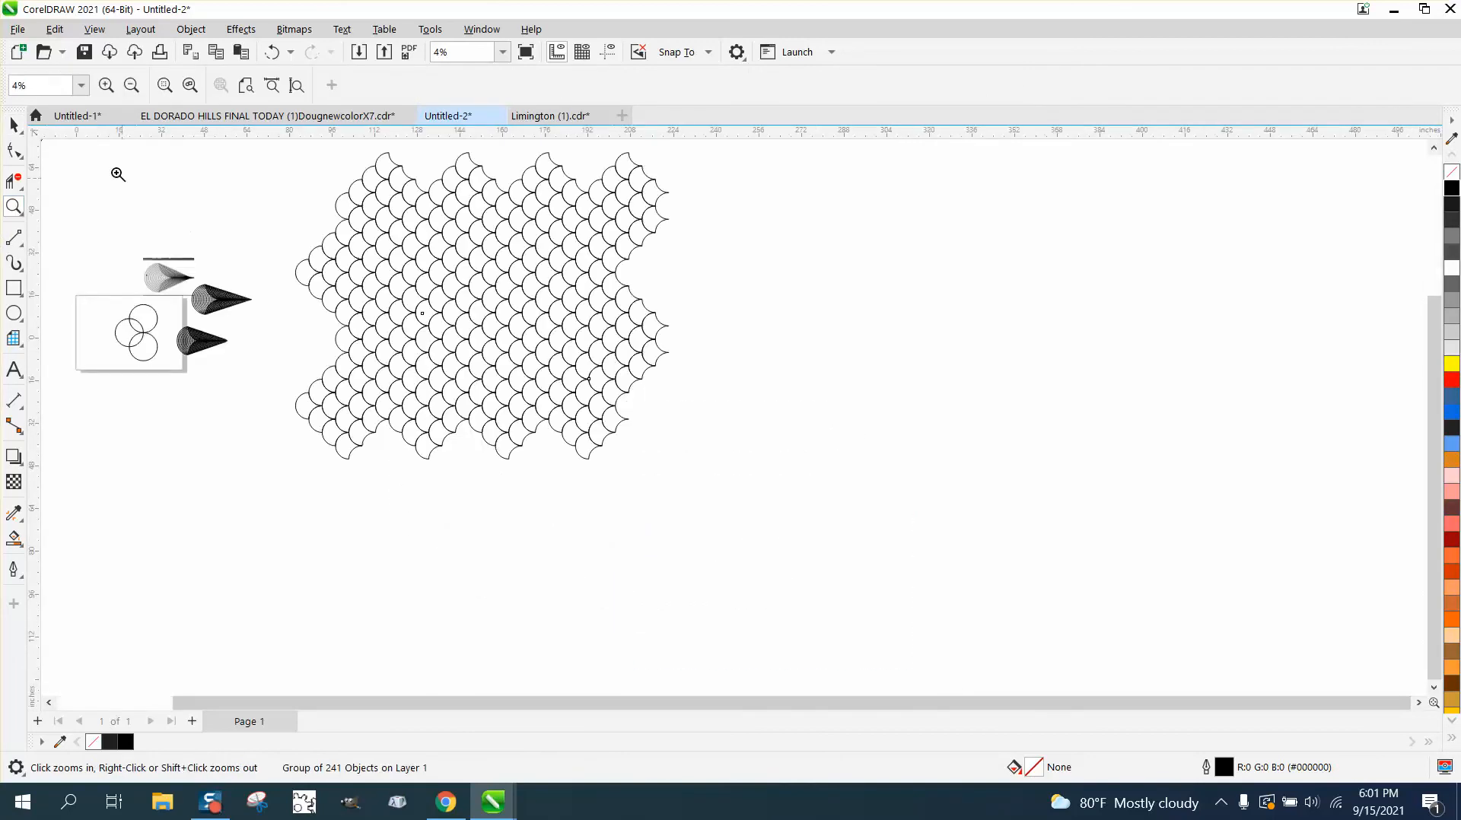
{"action": "left_click", "coordinate": [23, 124]}
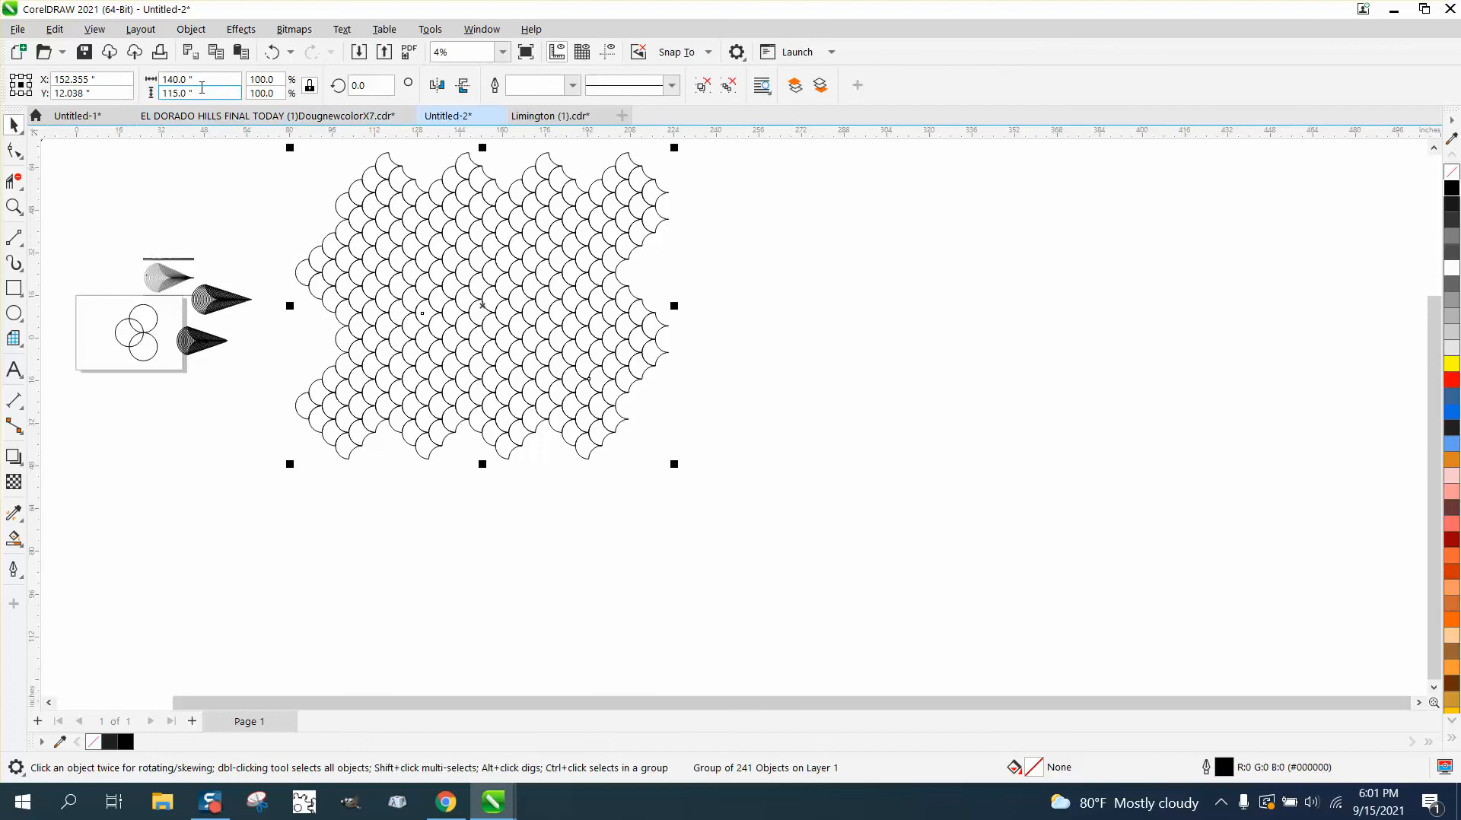
{"action": "left_click", "coordinate": [195, 31]}
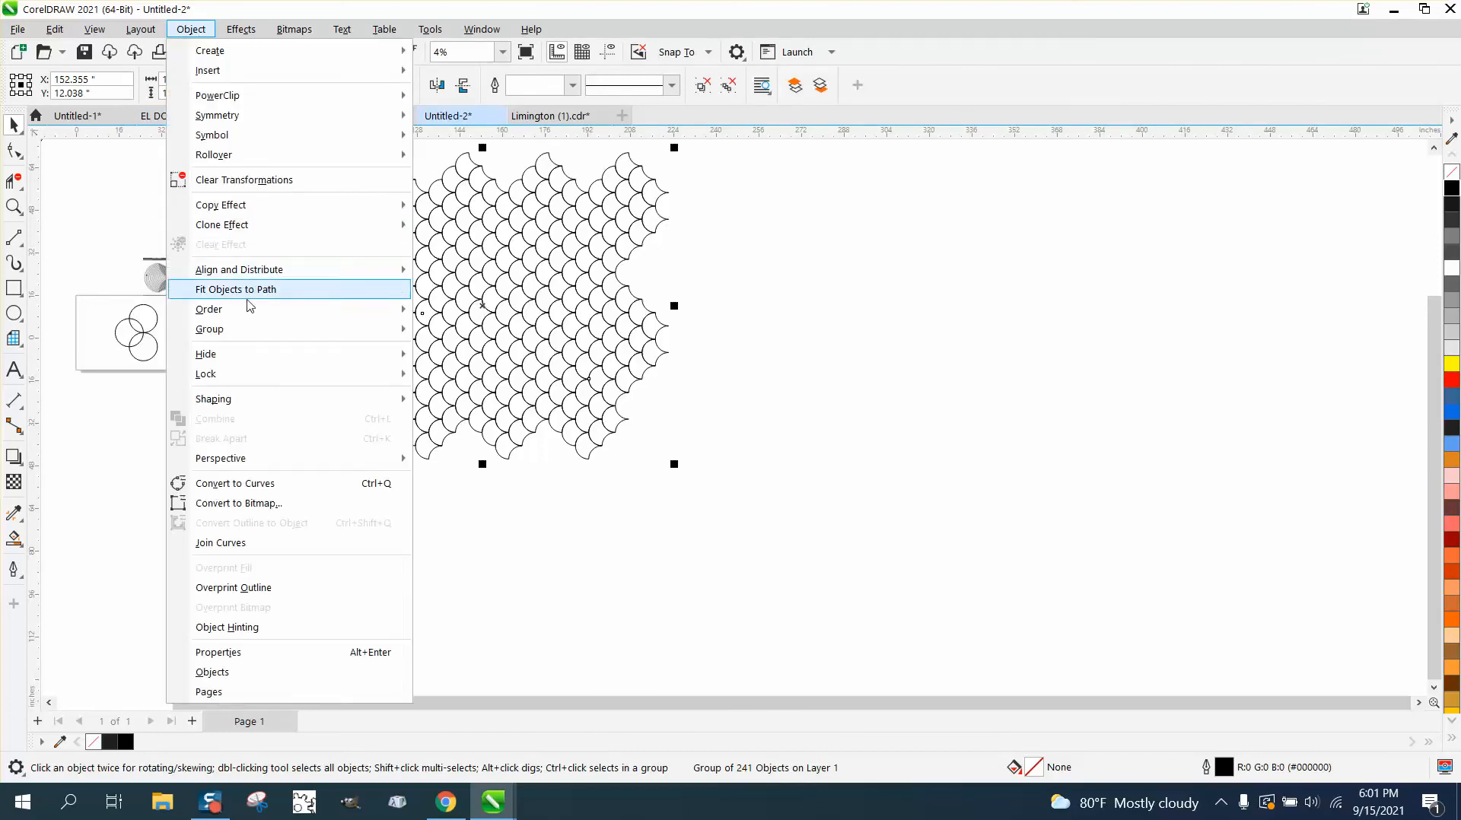
{"action": "mouse_move", "coordinate": [238, 331]}
{"action": "left_click", "coordinate": [491, 362]}
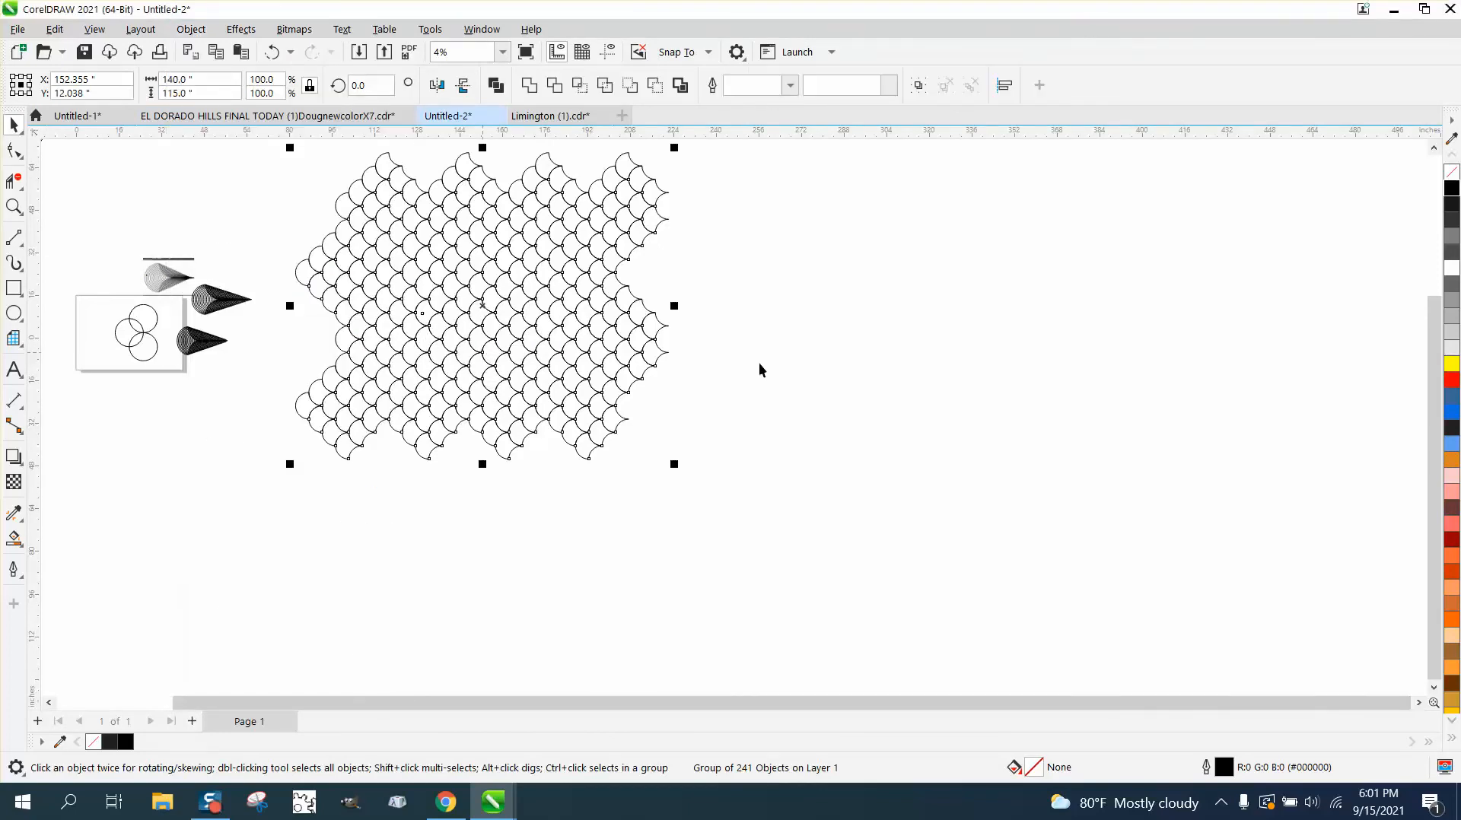
Place a copy of the pattern's upper-left 10-inch scale to the right of the pattern, and group all the pattern's scales again.
{"action": "left_click", "coordinate": [759, 364]}
{"action": "left_click", "coordinate": [385, 166]}
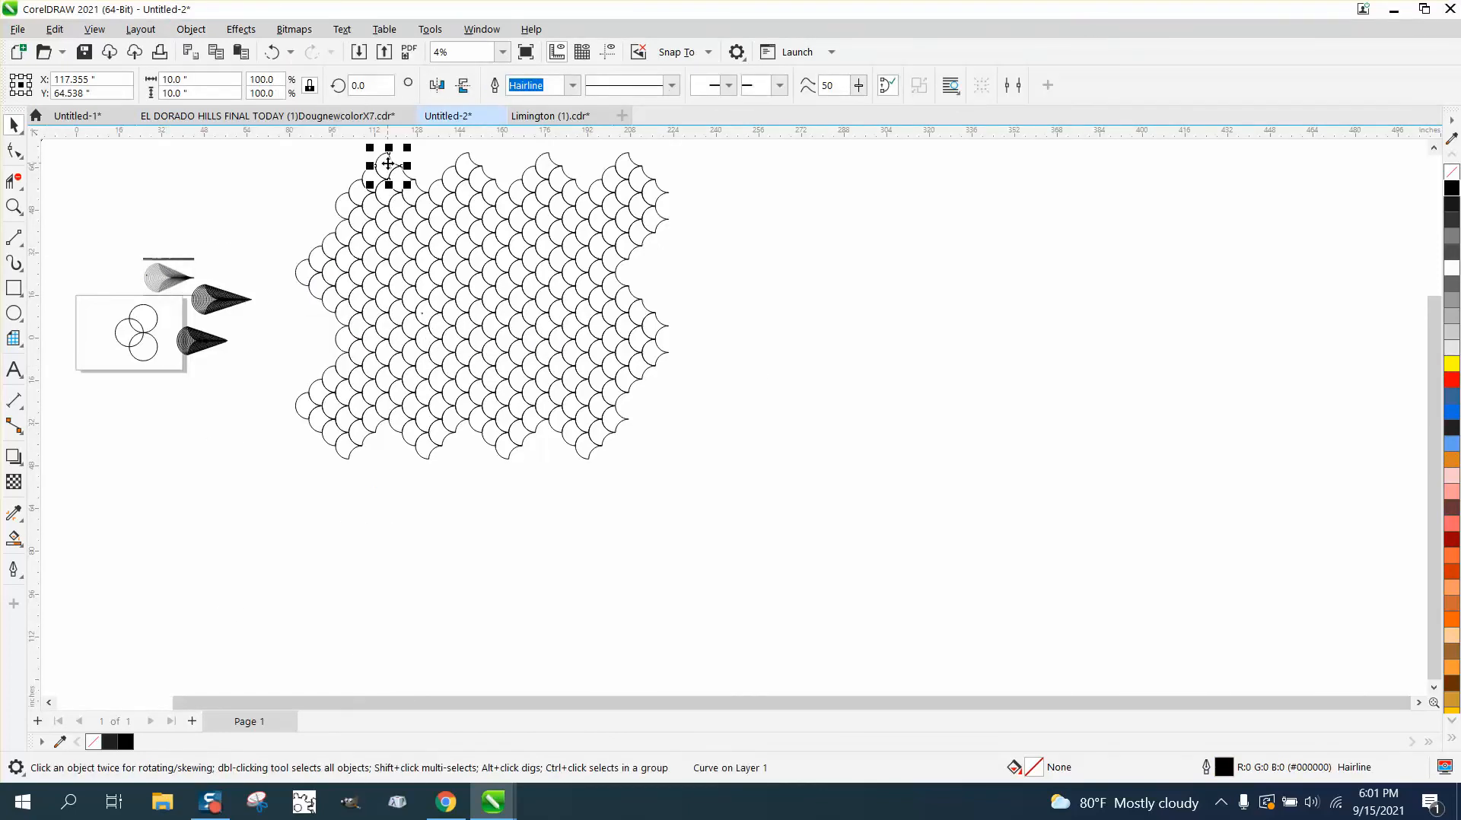
{"action": "left_click_drag", "start_coordinate": [386, 165], "coordinate": [825, 300]}
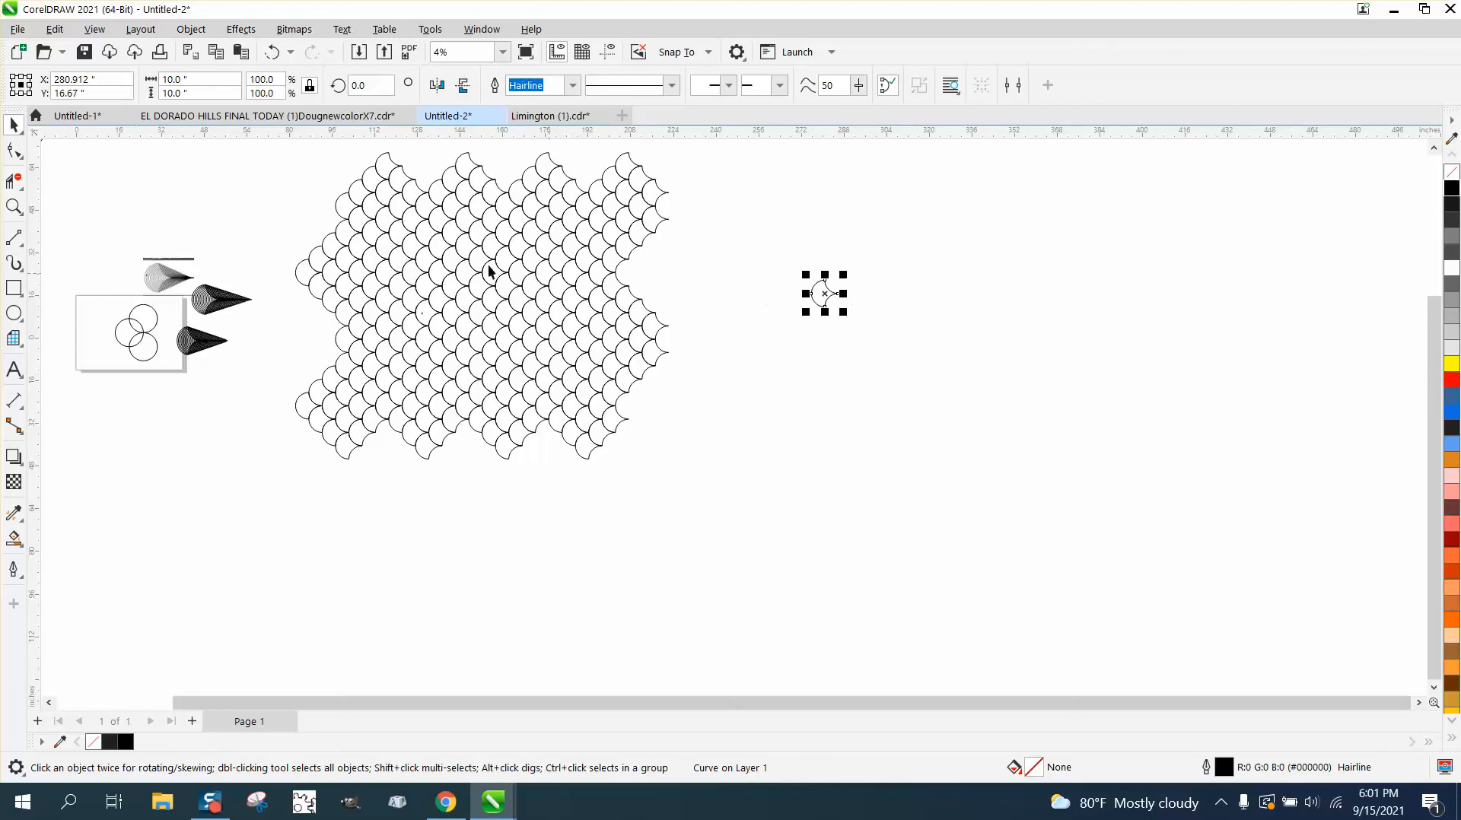
{"action": "scroll", "coordinate": [449, 251], "scroll_direction": "down", "scroll_amount": 1}
{"action": "left_click_drag", "start_coordinate": [655, 429], "coordinate": [657, 439]}
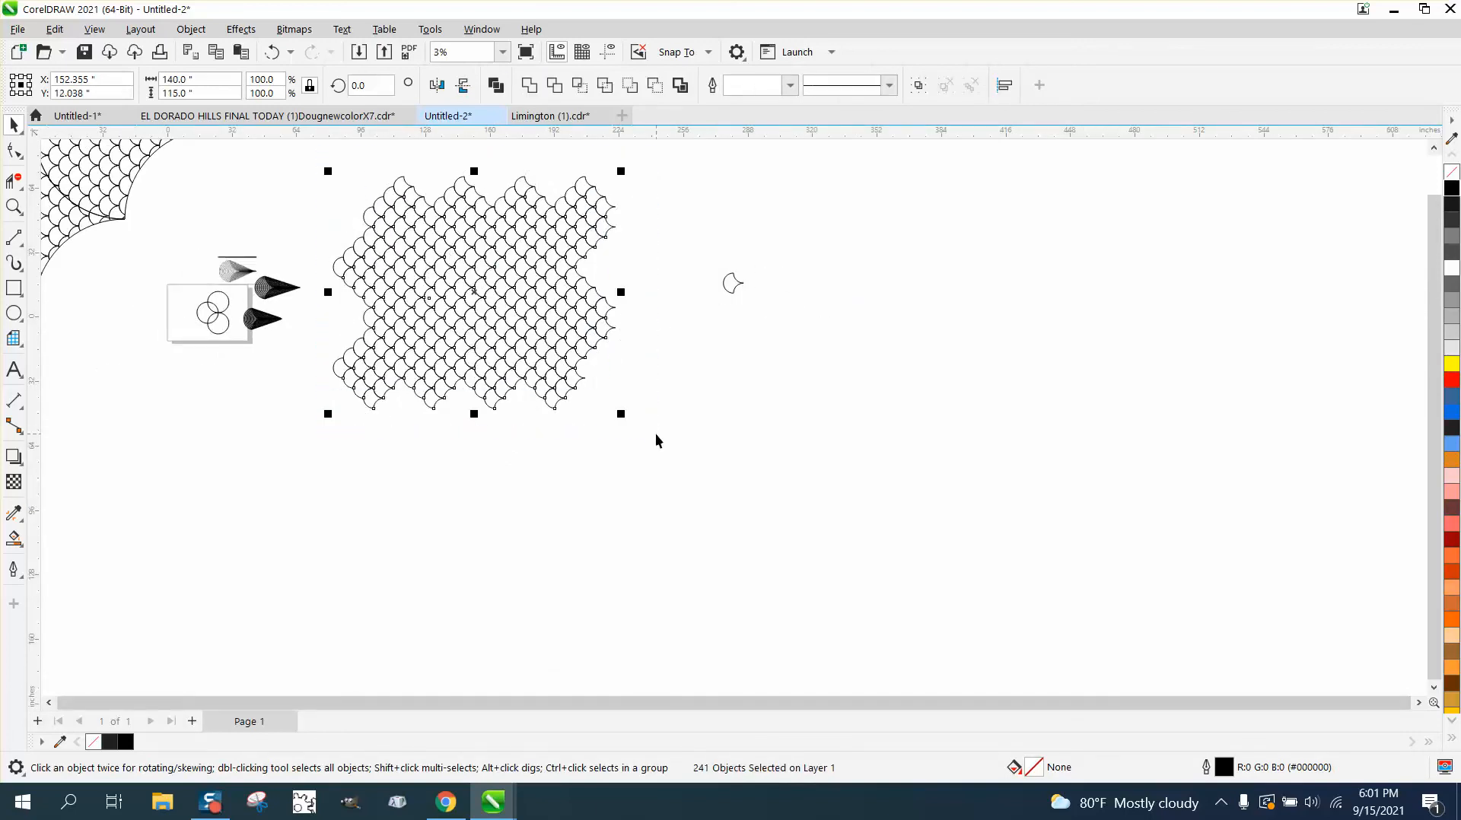
{"action": "key", "text": "ctrl+g"}
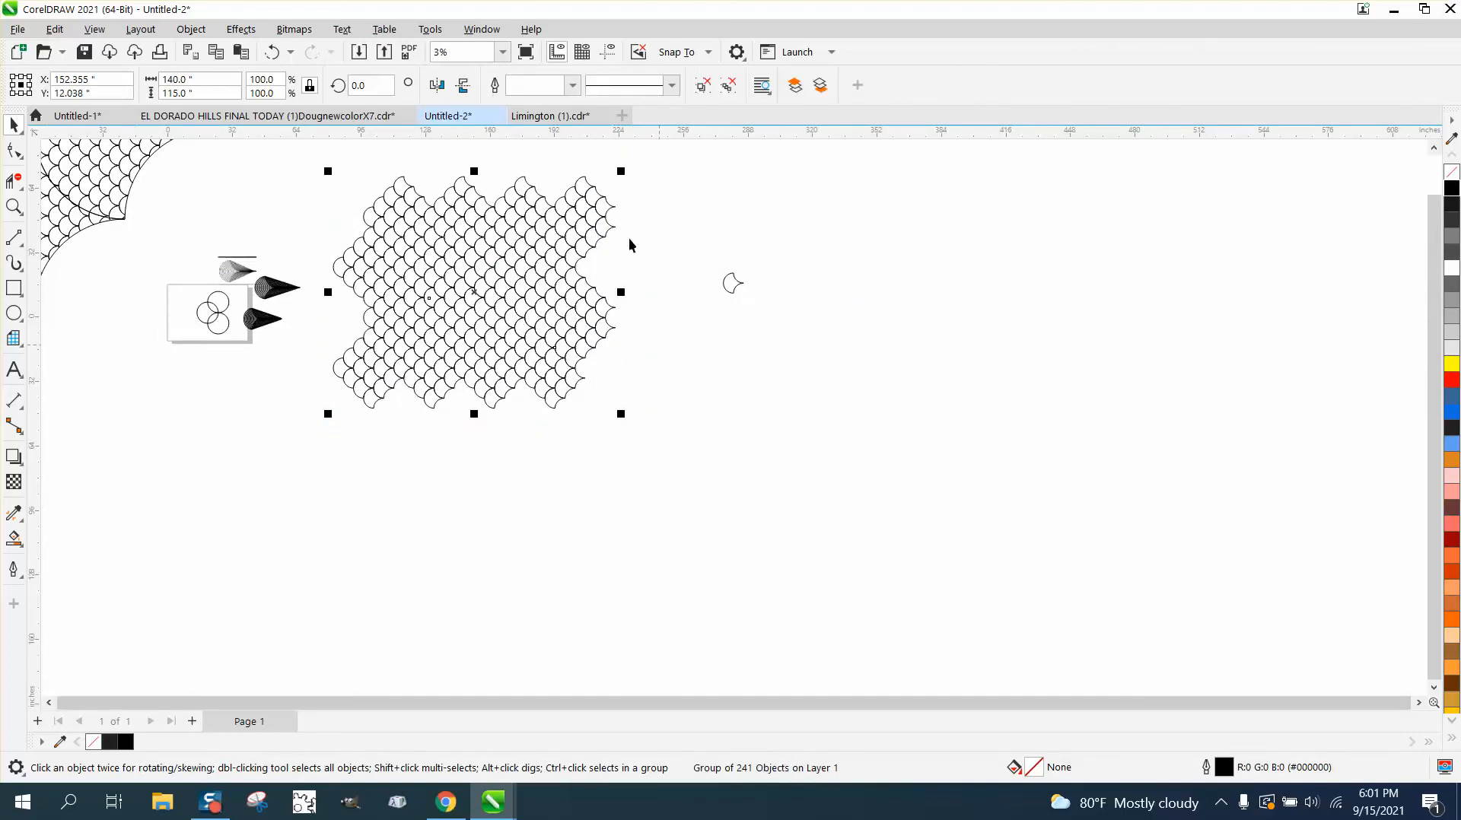
Enlarge the separate scale to about 83.9 inches and position it over the middle of the grouped pattern.
{"action": "left_click", "coordinate": [730, 286]}
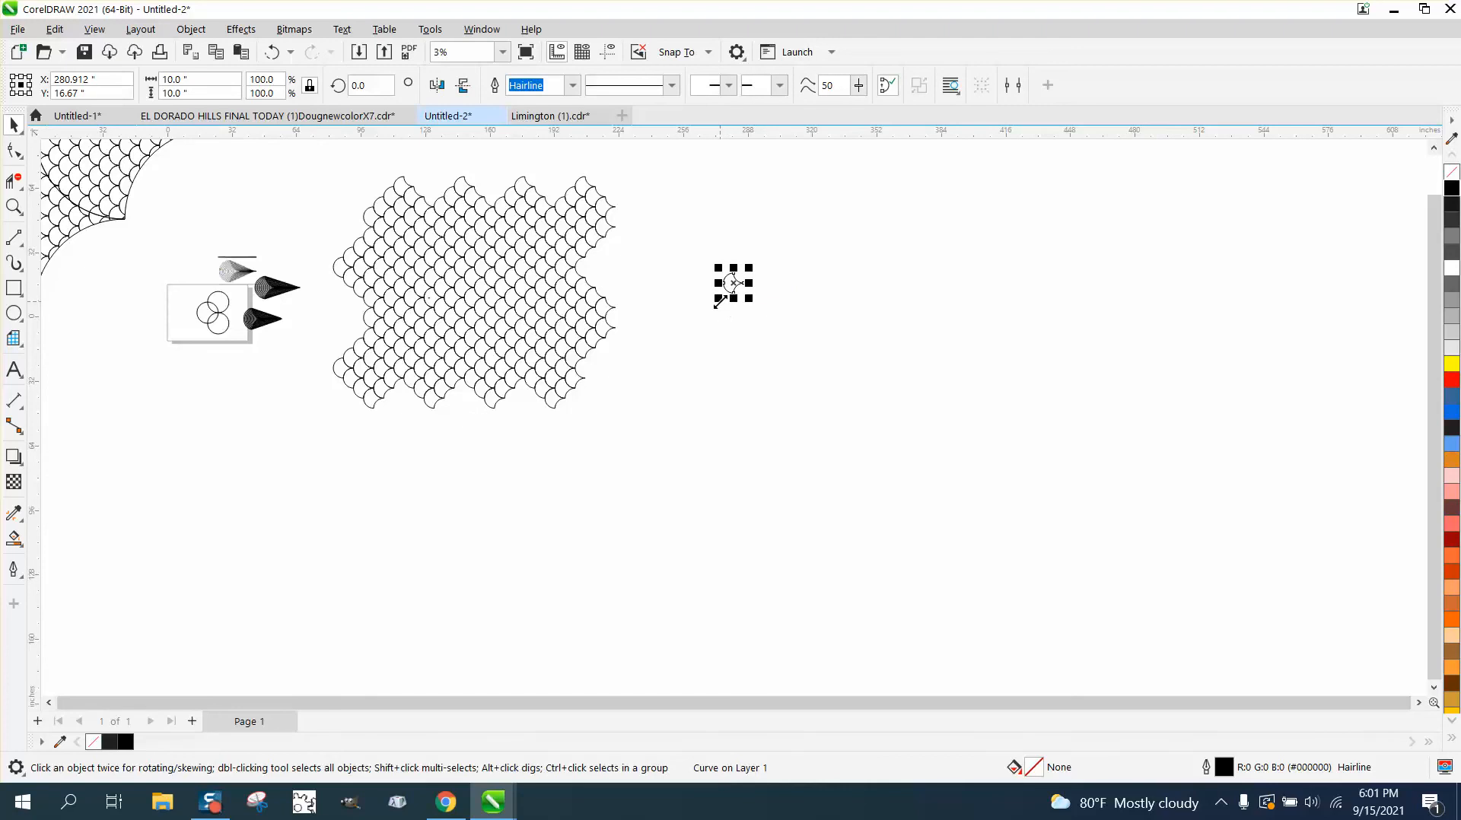
{"action": "left_click_drag", "start_coordinate": [718, 300], "coordinate": [570, 487]}
{"action": "left_click_drag", "start_coordinate": [658, 356], "coordinate": [481, 286]}
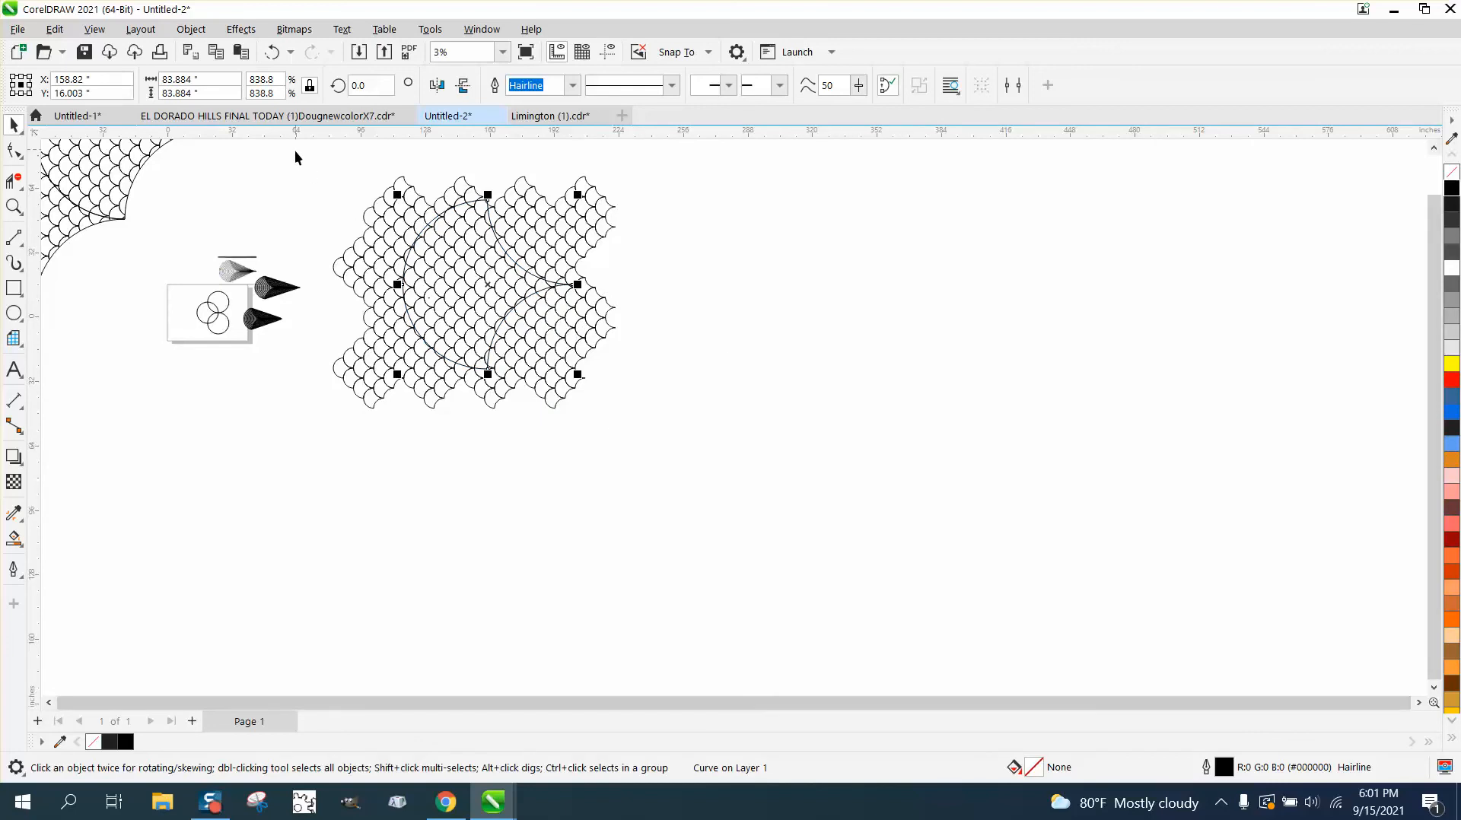
{"action": "left_click_drag", "start_coordinate": [295, 151], "coordinate": [661, 413]}
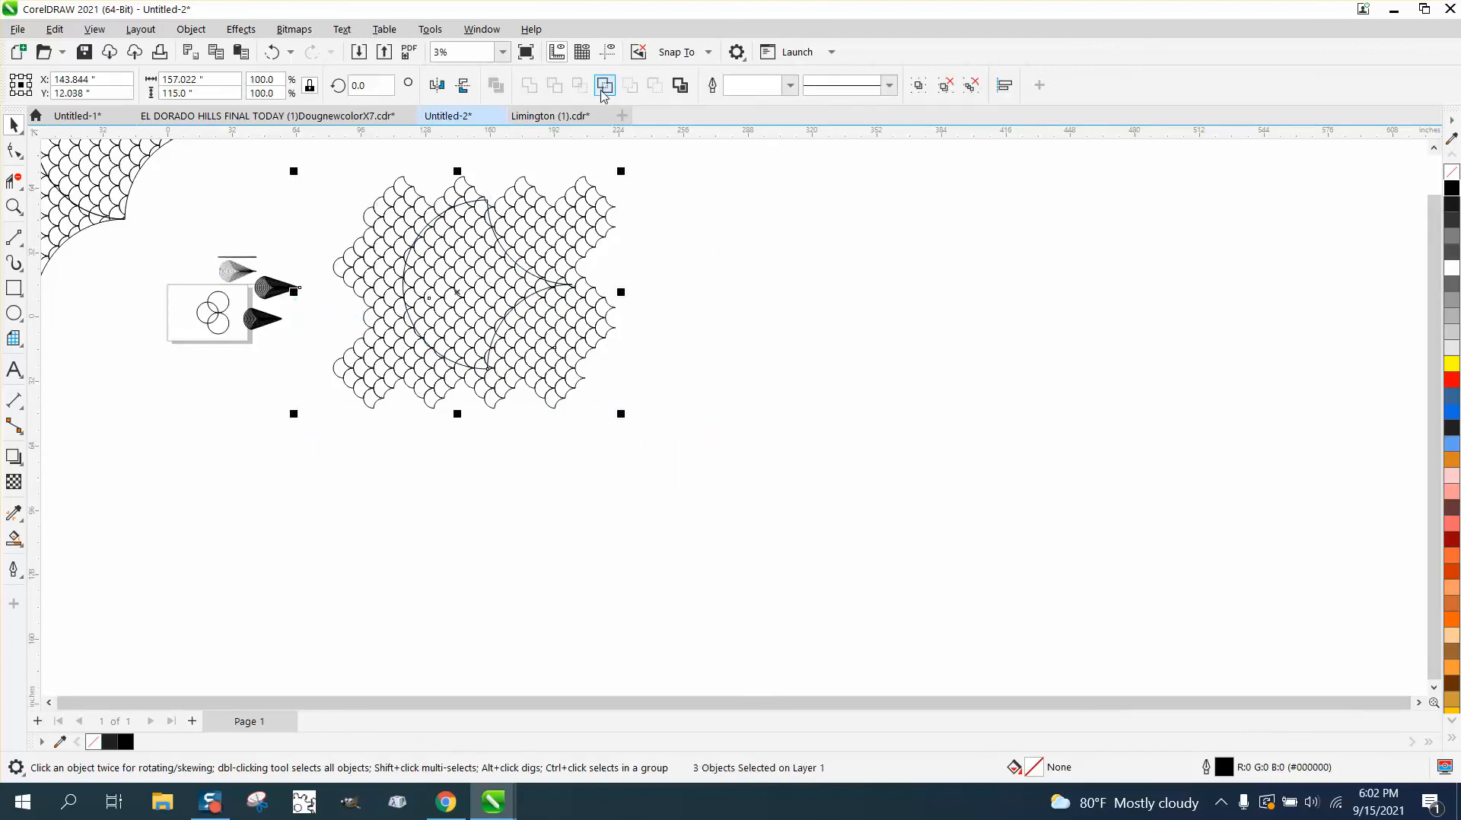
{"action": "left_click", "coordinate": [596, 207]}
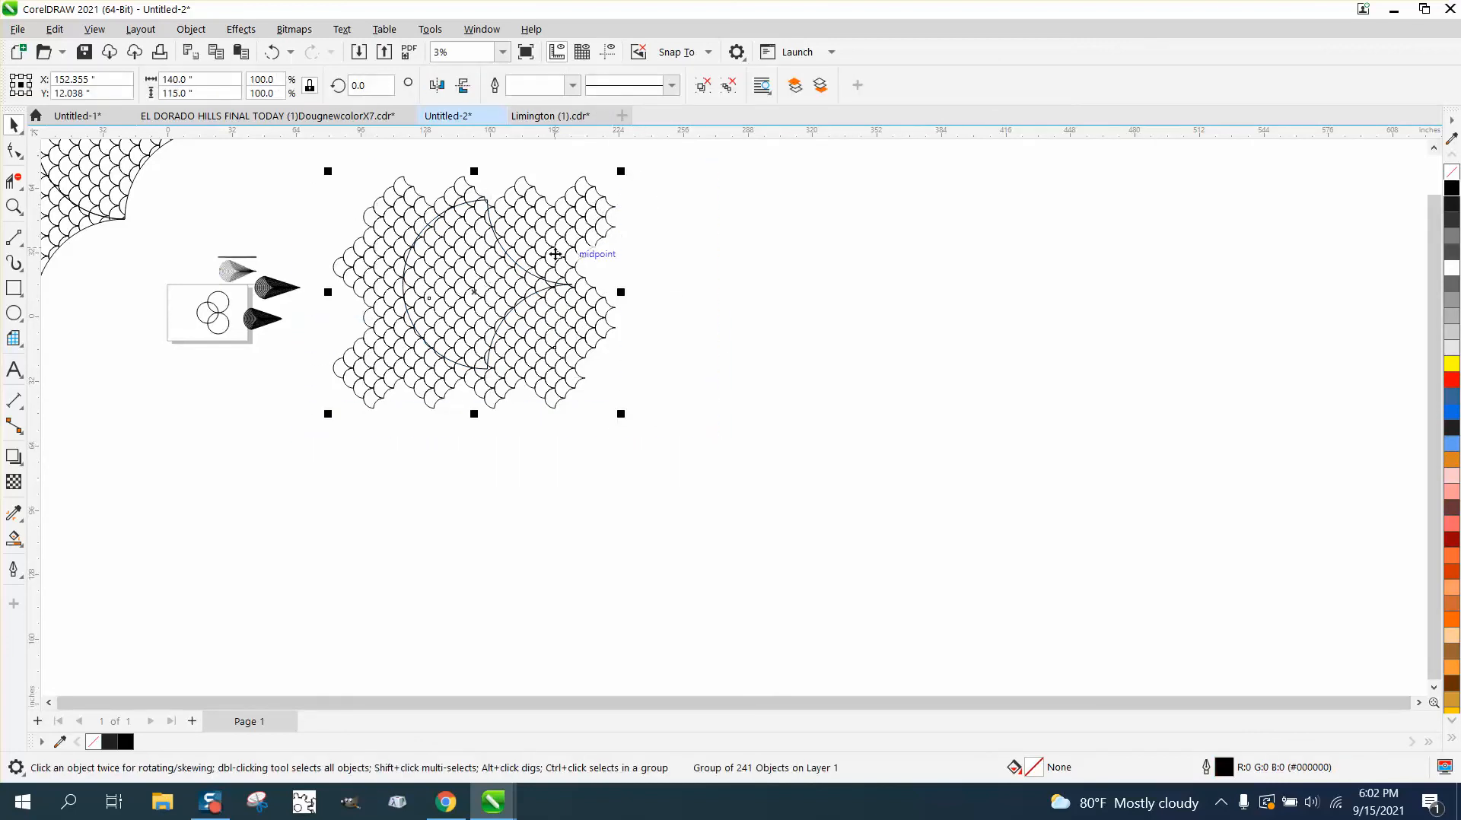
{"action": "left_click", "coordinate": [702, 263]}
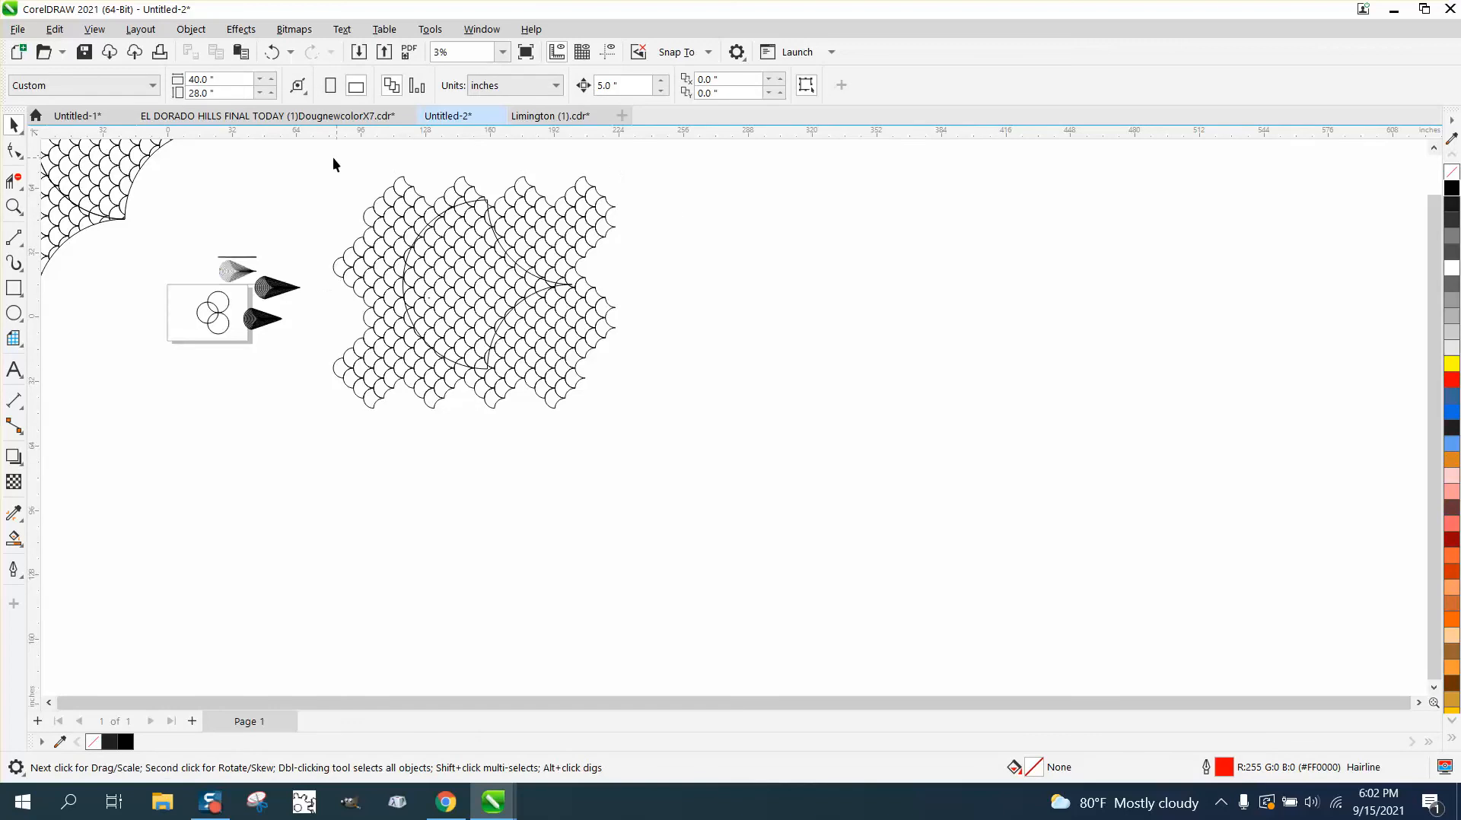
{"action": "left_click_drag", "start_coordinate": [294, 153], "coordinate": [758, 479]}
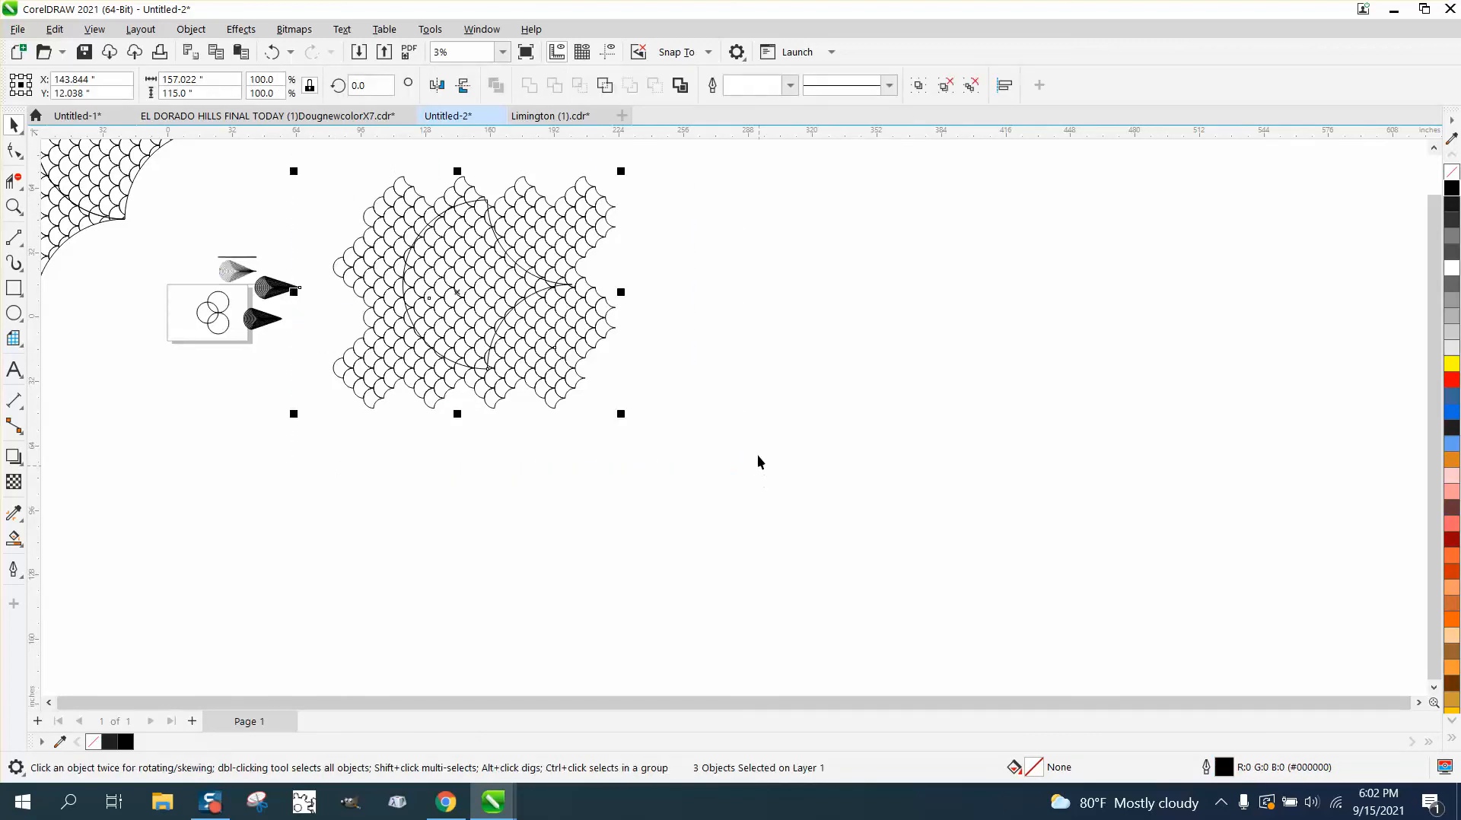
{"action": "left_click", "coordinate": [696, 245]}
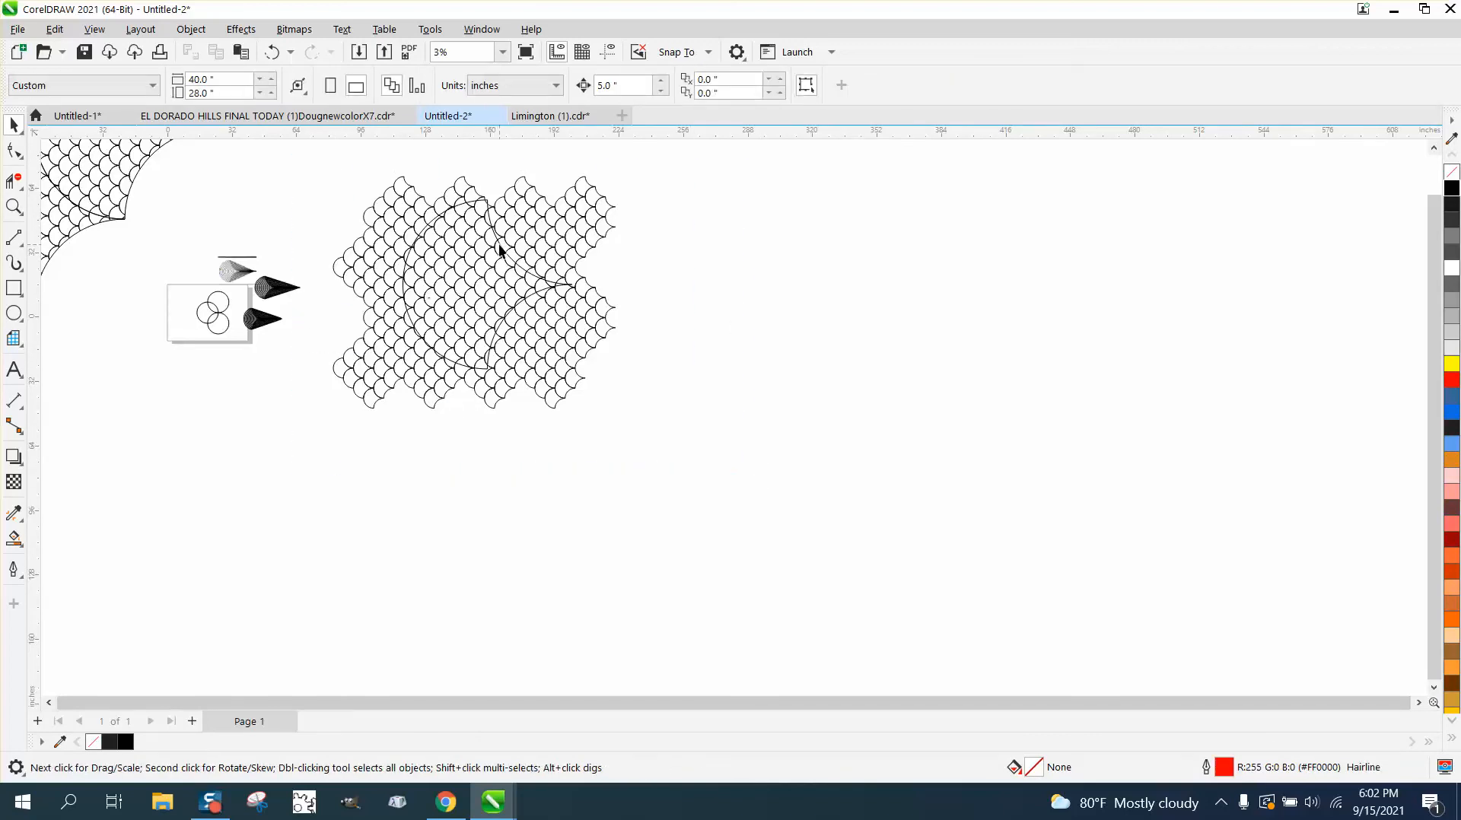
Move the grouped pattern about 173 inches to the right, clear of the enlarged scale, and select the enlarged scale.
{"action": "left_click_drag", "start_coordinate": [500, 251], "coordinate": [849, 268]}
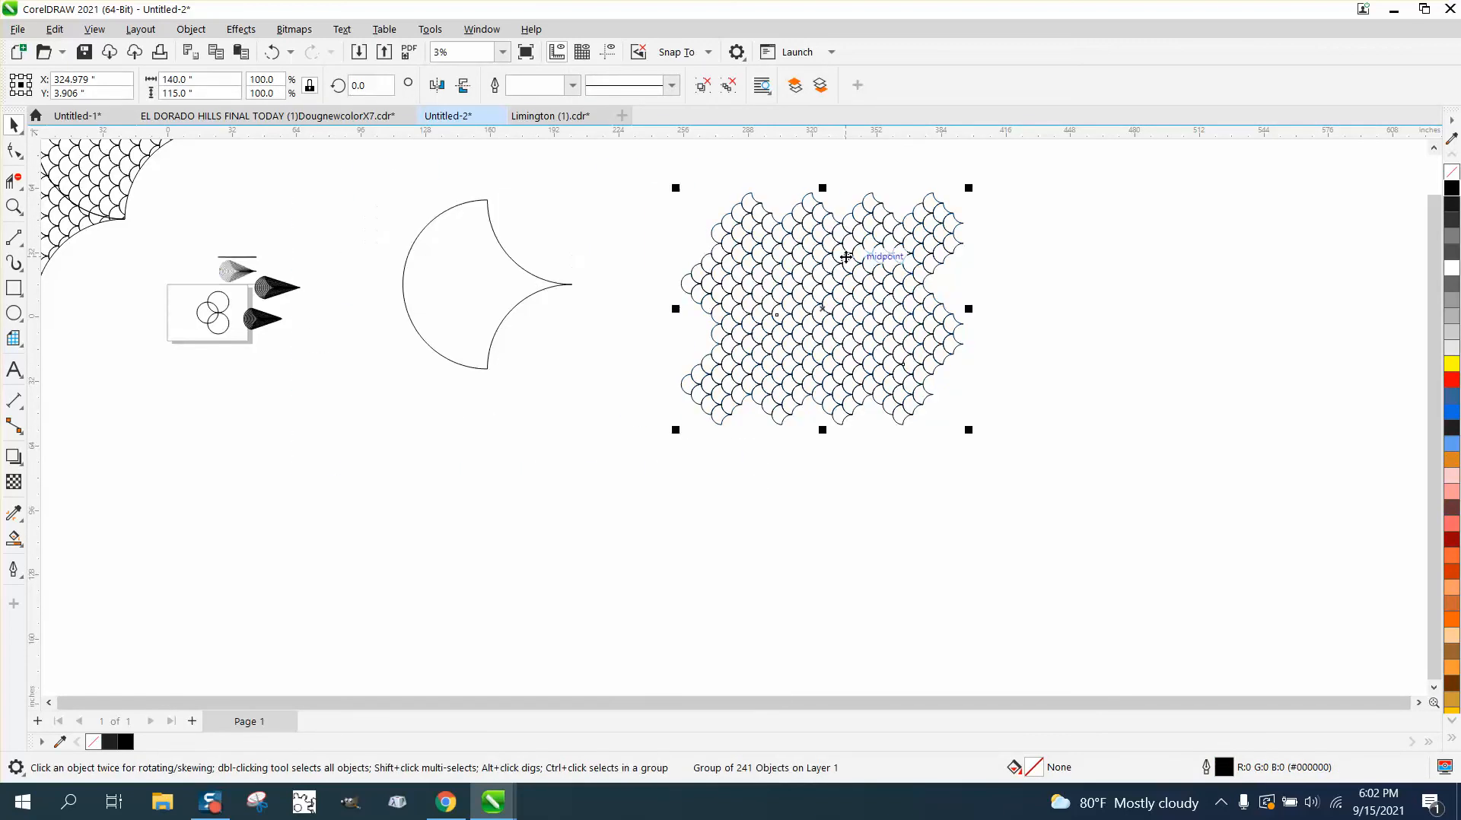
{"action": "left_click", "coordinate": [549, 284]}
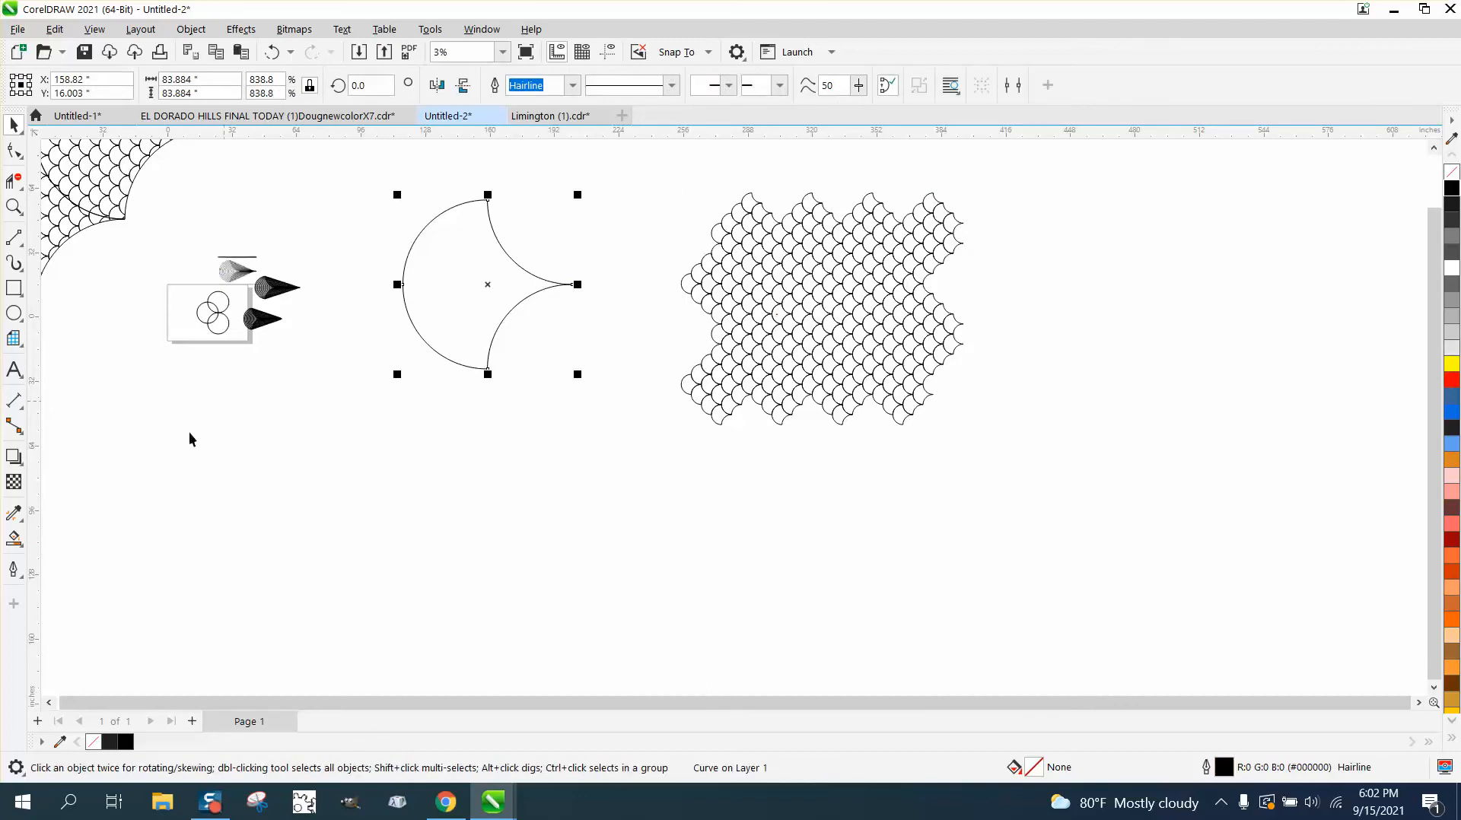
Create a Smart Fill copy of the enlarged scale, positioned over the middle of the grouped pattern, with no fill and a black outline.
{"action": "left_click", "coordinate": [14, 538]}
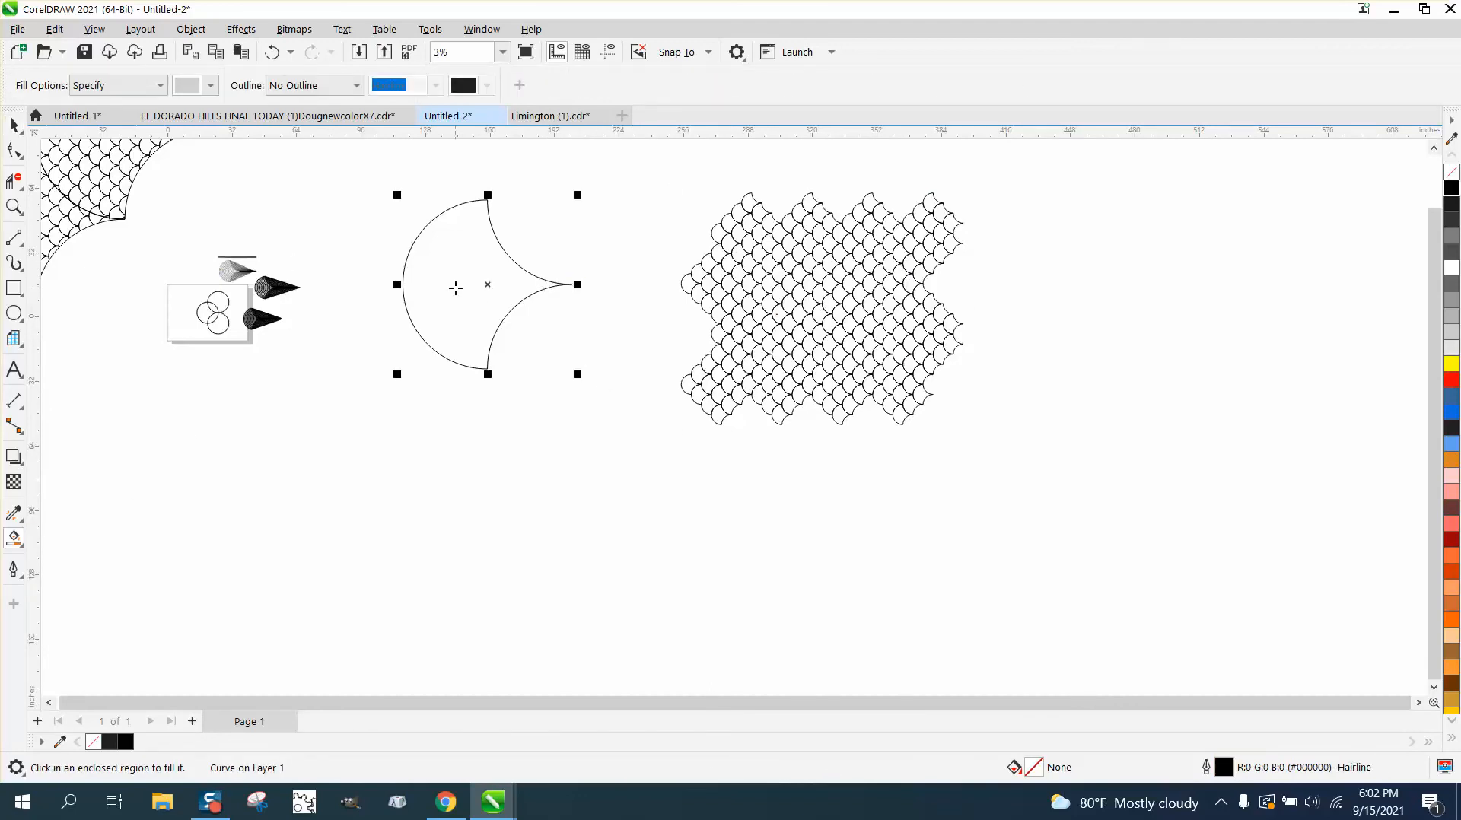
{"action": "left_click", "coordinate": [455, 289]}
{"action": "left_click", "coordinate": [14, 124]}
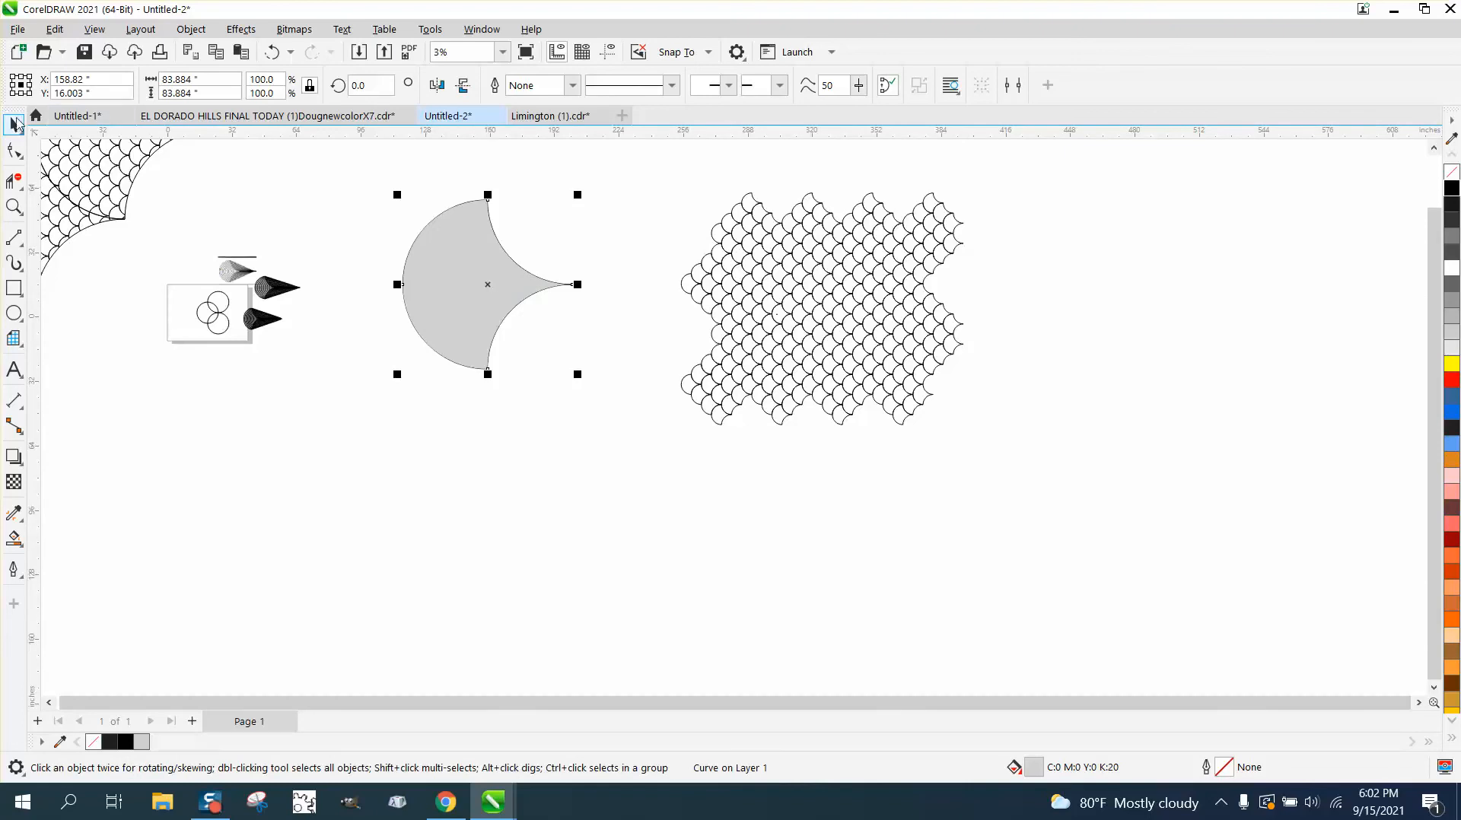
{"action": "left_click_drag", "start_coordinate": [489, 285], "coordinate": [824, 310]}
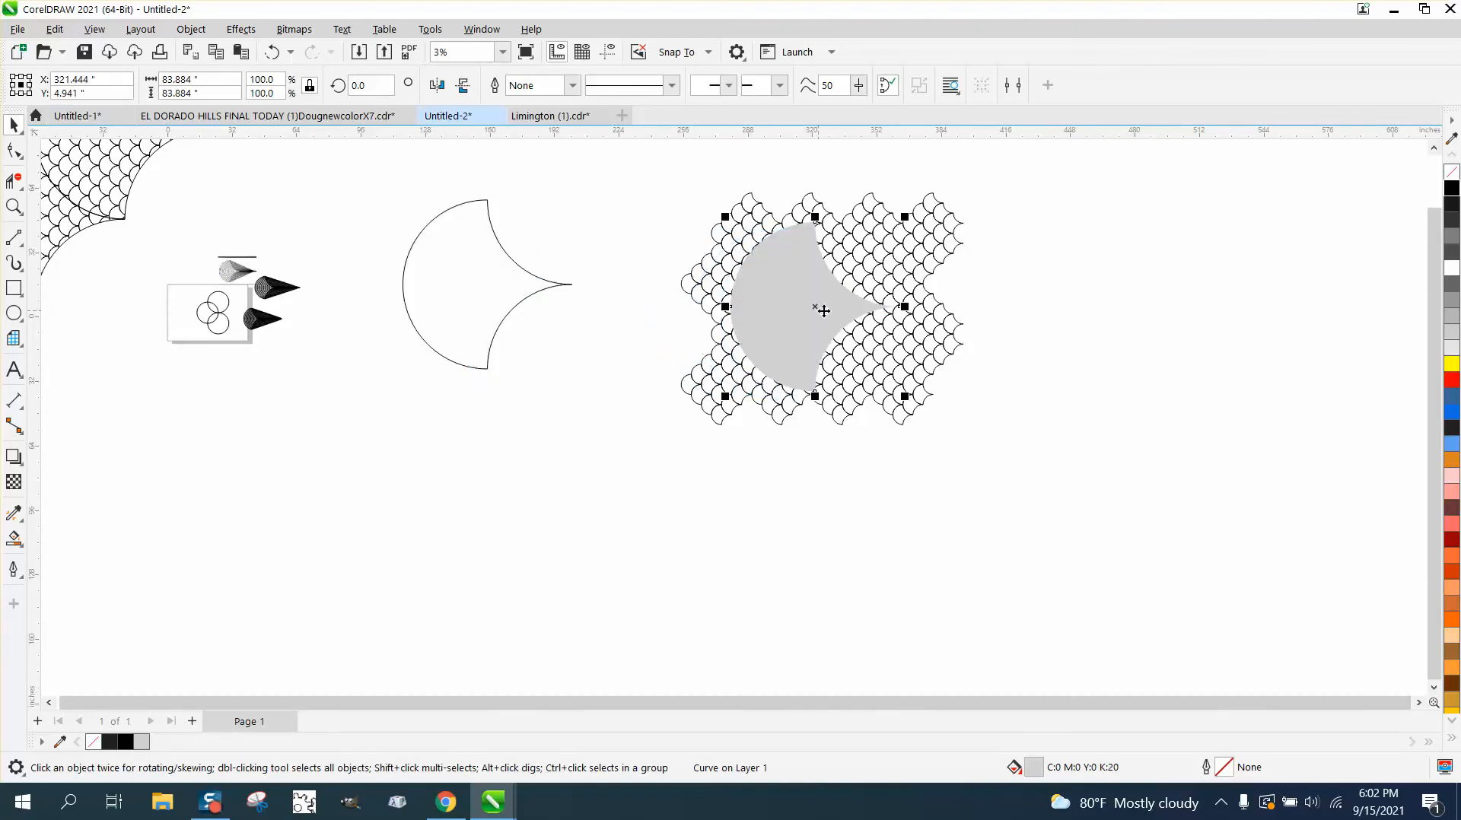
{"action": "left_click", "coordinate": [1452, 172]}
{"action": "right_click", "coordinate": [1452, 188]}
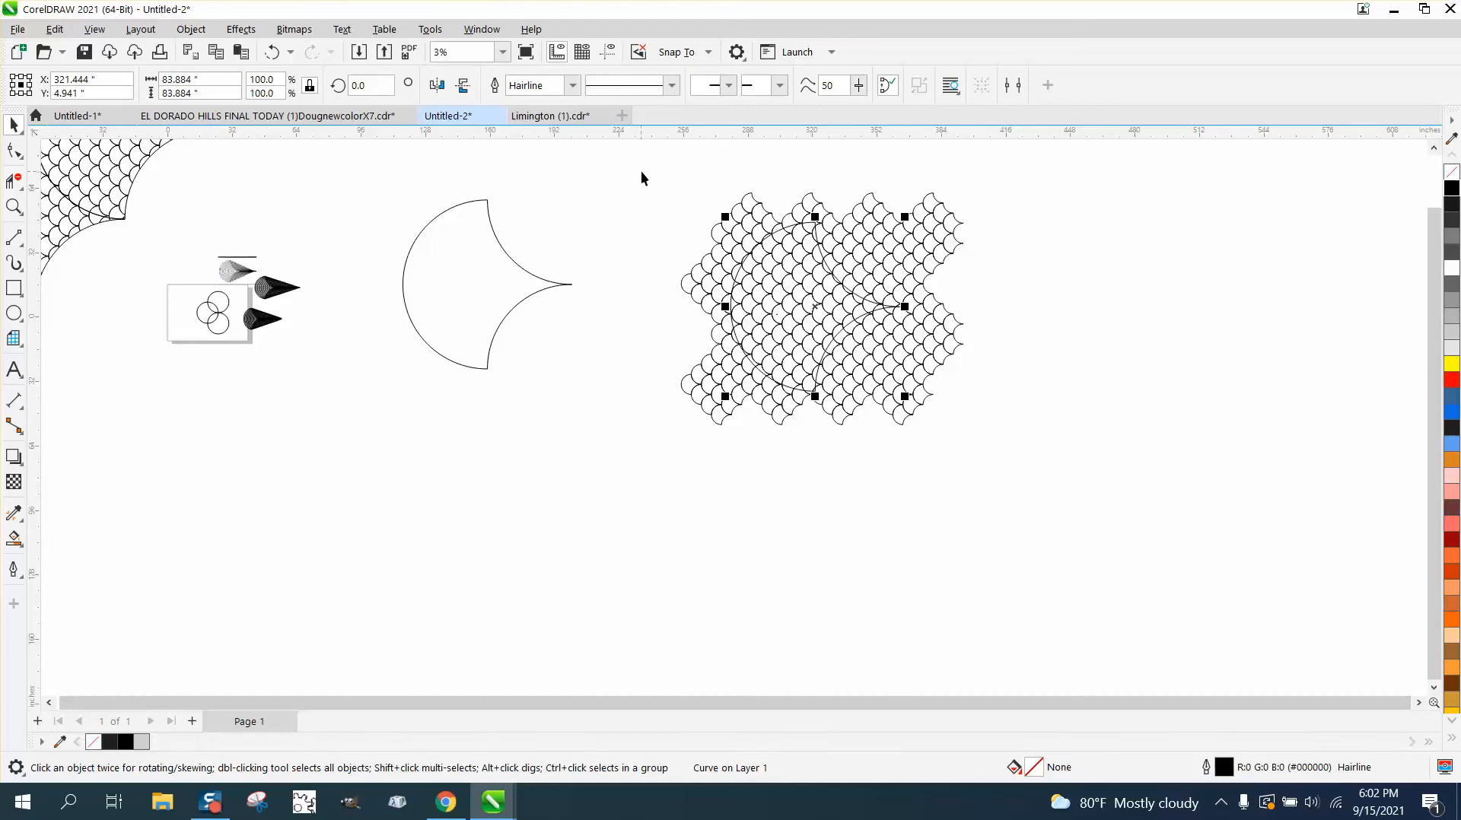
Intersect the outlined copy with the grouped pattern, and move the outline and the intersected piece apart, below the pattern.
{"action": "left_click_drag", "start_coordinate": [640, 178], "coordinate": [1191, 501]}
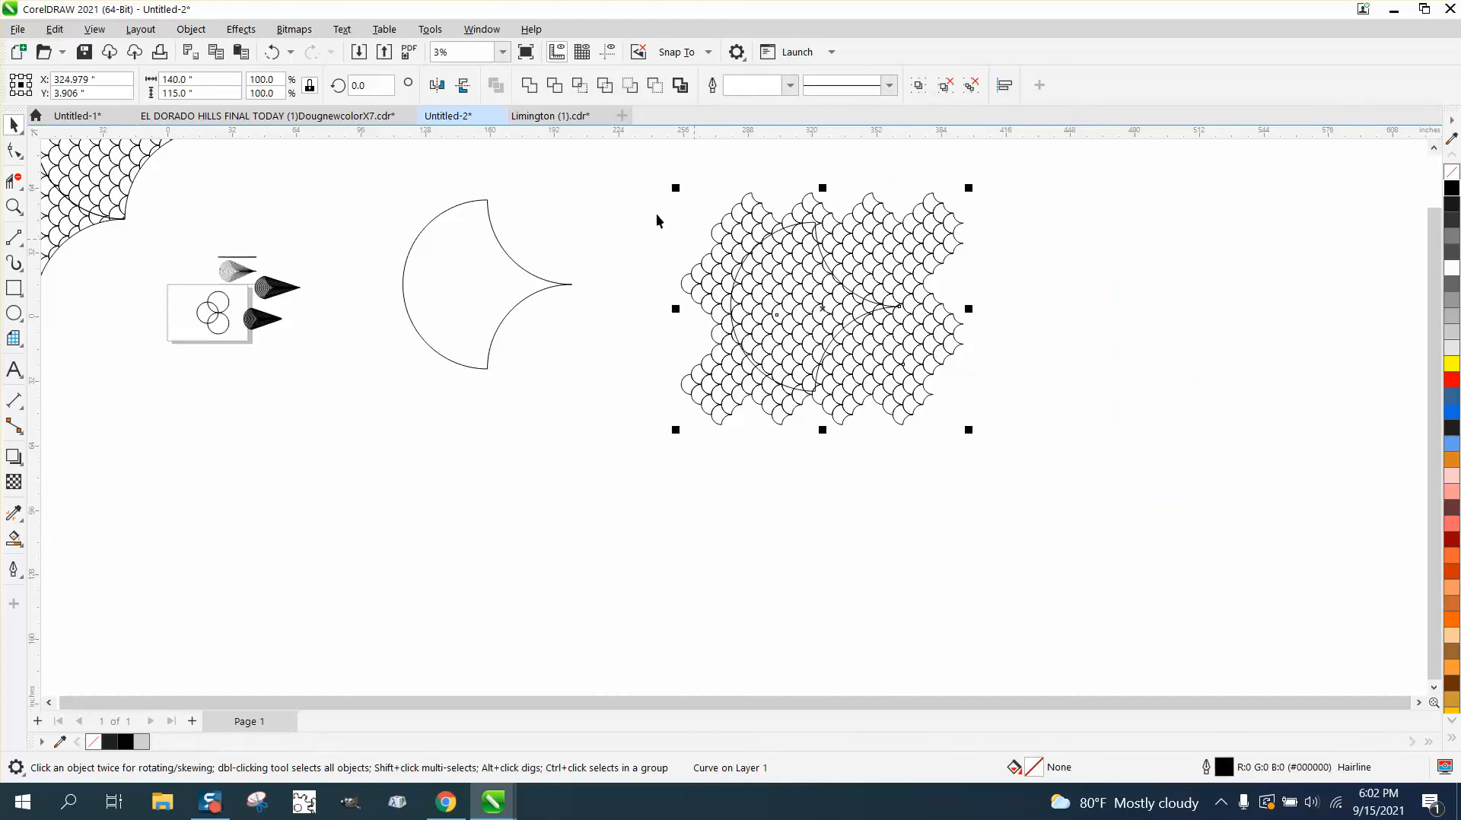
{"action": "left_click", "coordinate": [584, 89]}
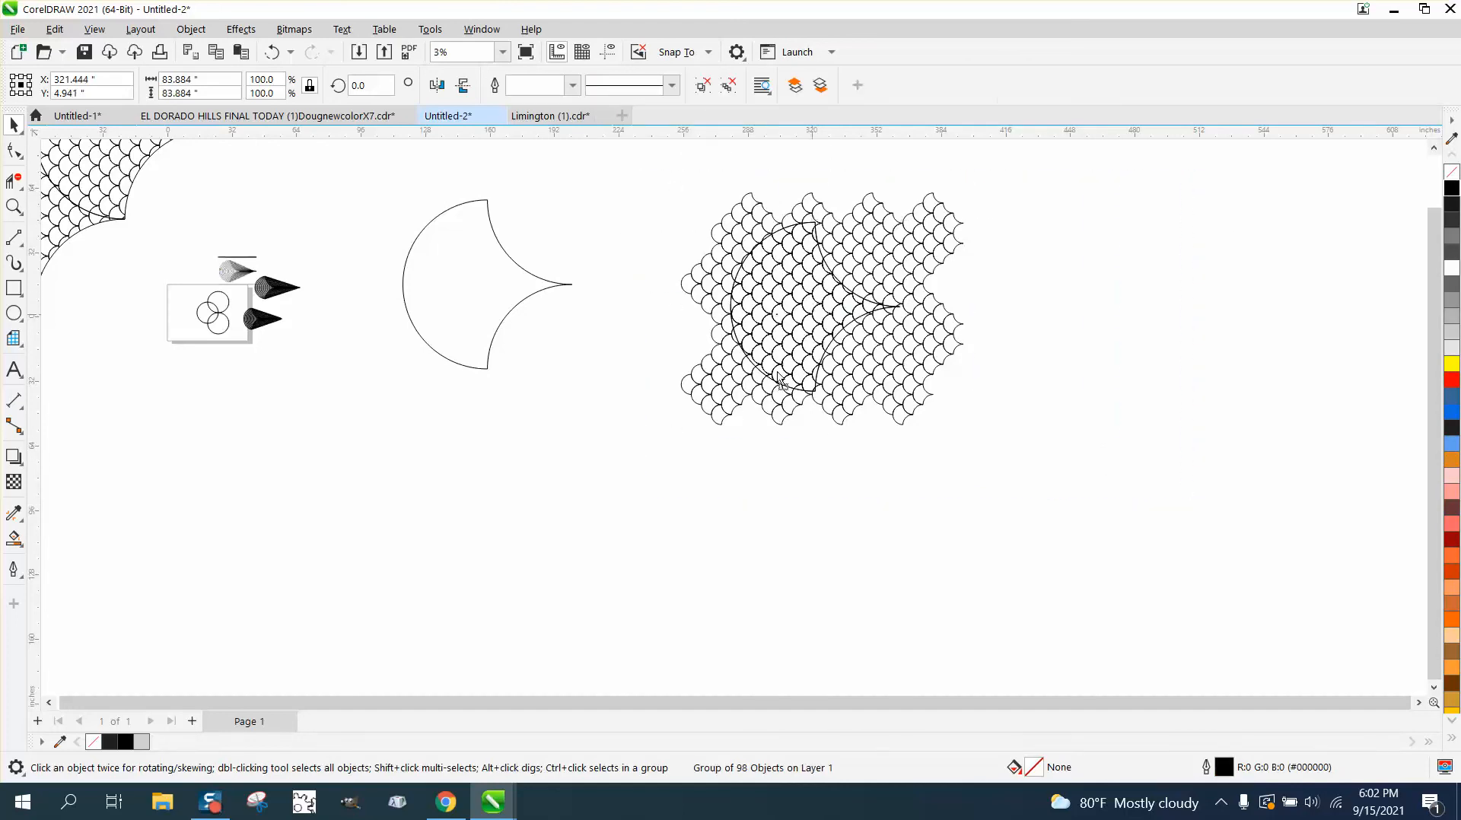
{"action": "left_click_drag", "start_coordinate": [780, 381], "coordinate": [631, 499]}
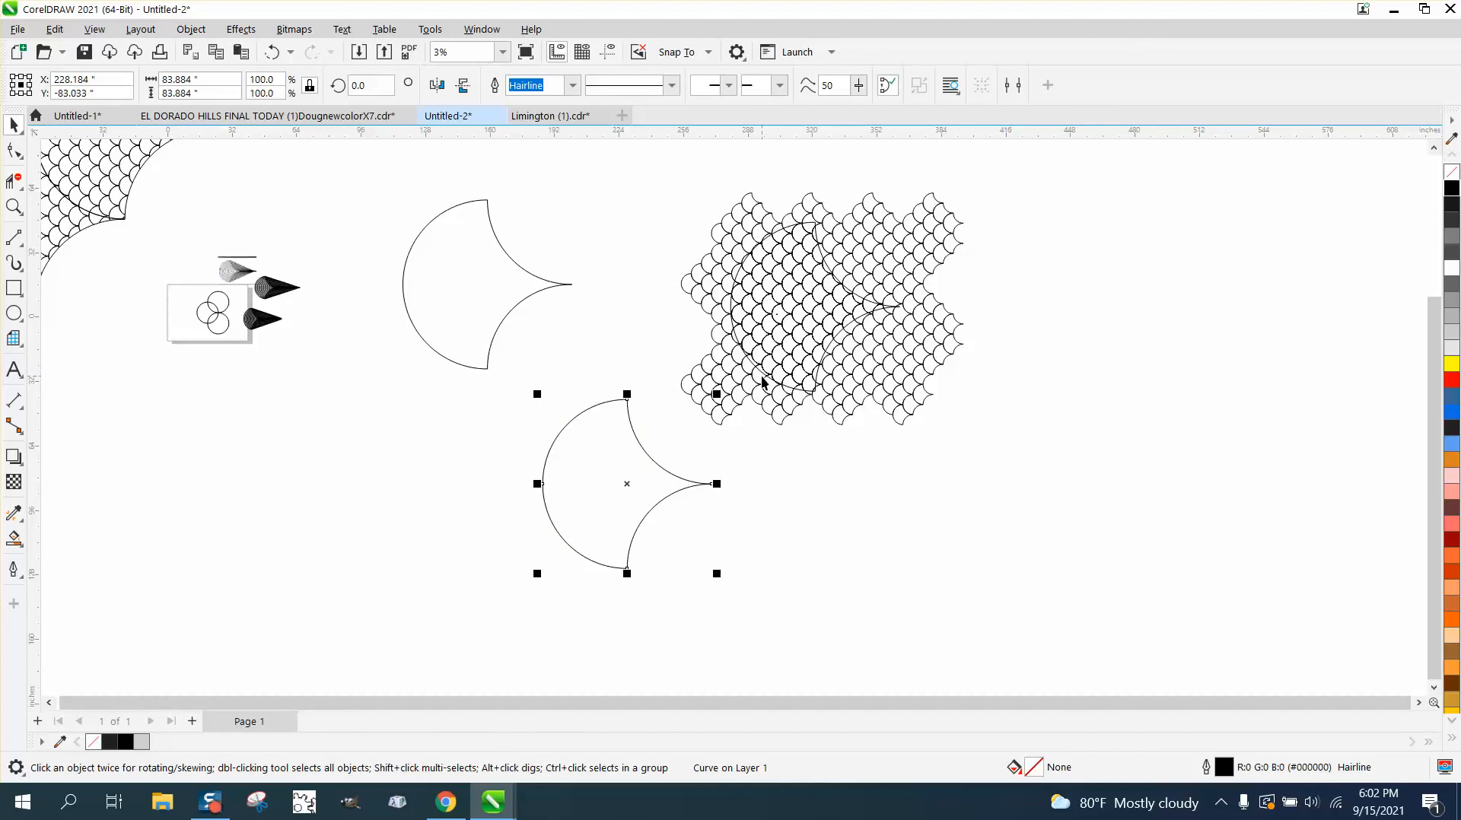
{"action": "left_click_drag", "start_coordinate": [765, 382], "coordinate": [778, 575]}
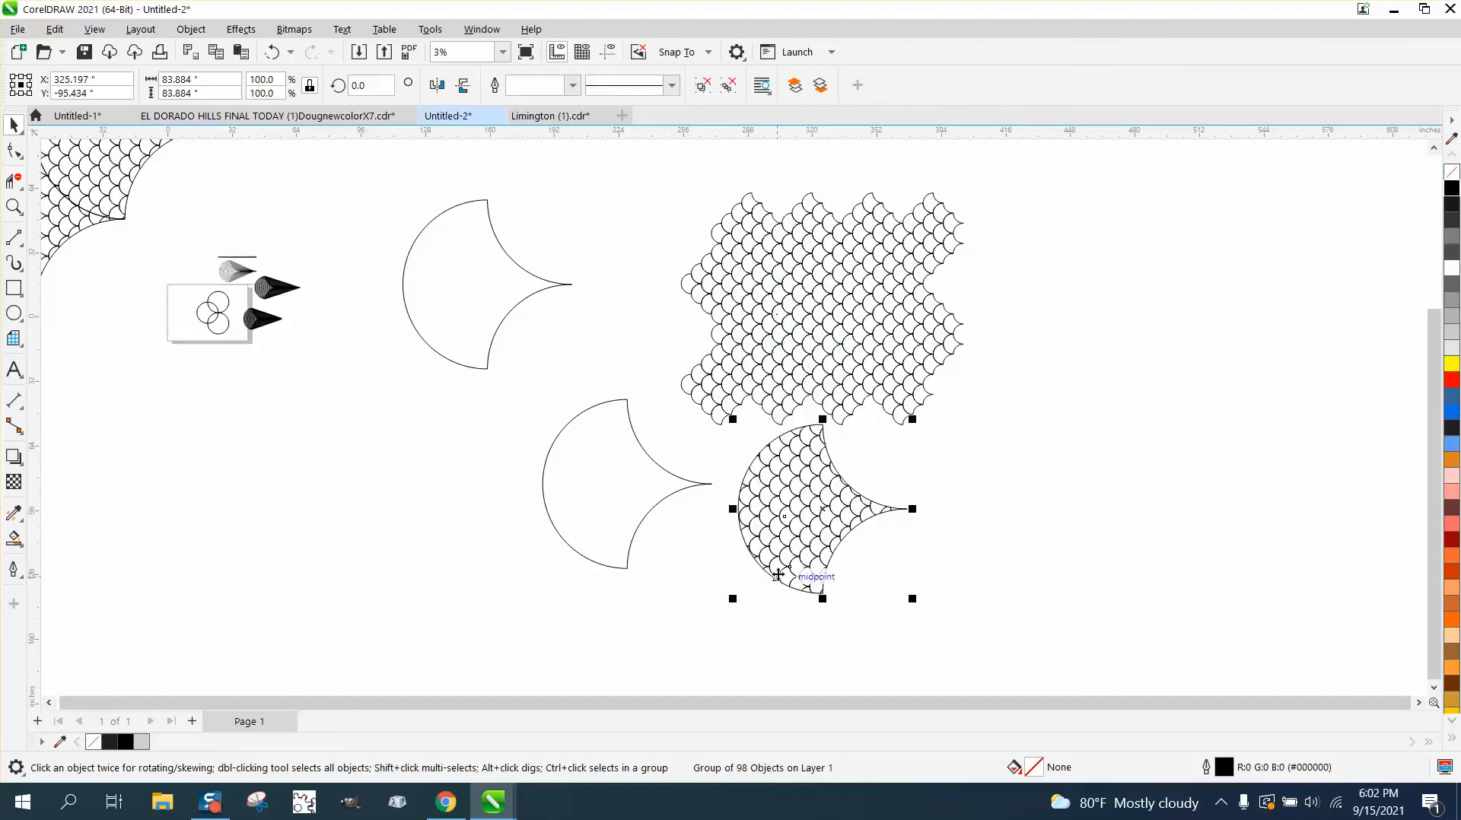
Inspect the small scales inside the intersected shape up close, and view the three overlapping circles on the page.
{"action": "left_click", "coordinate": [14, 207]}
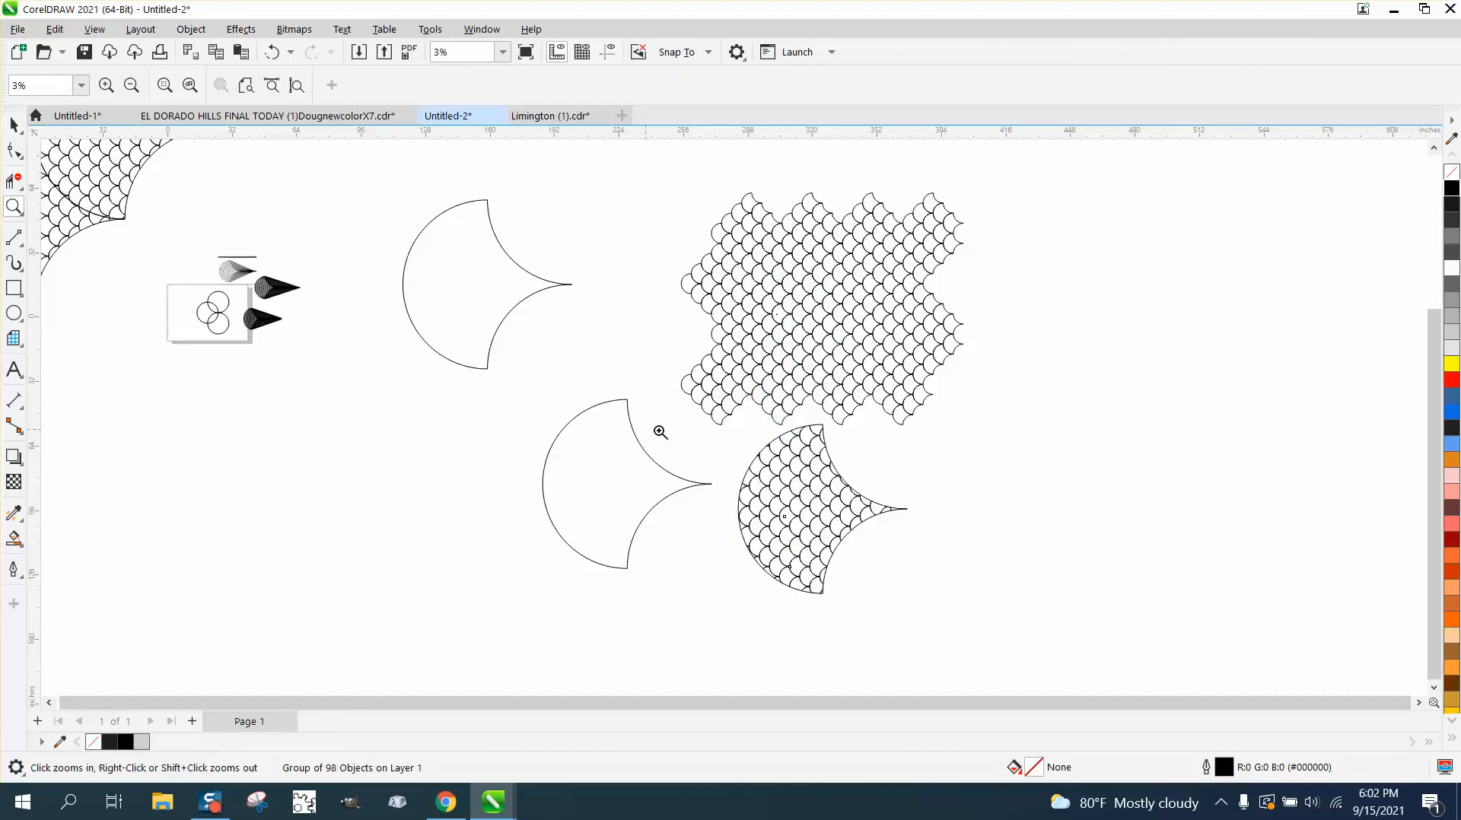
{"action": "left_click_drag", "start_coordinate": [733, 431], "coordinate": [941, 591]}
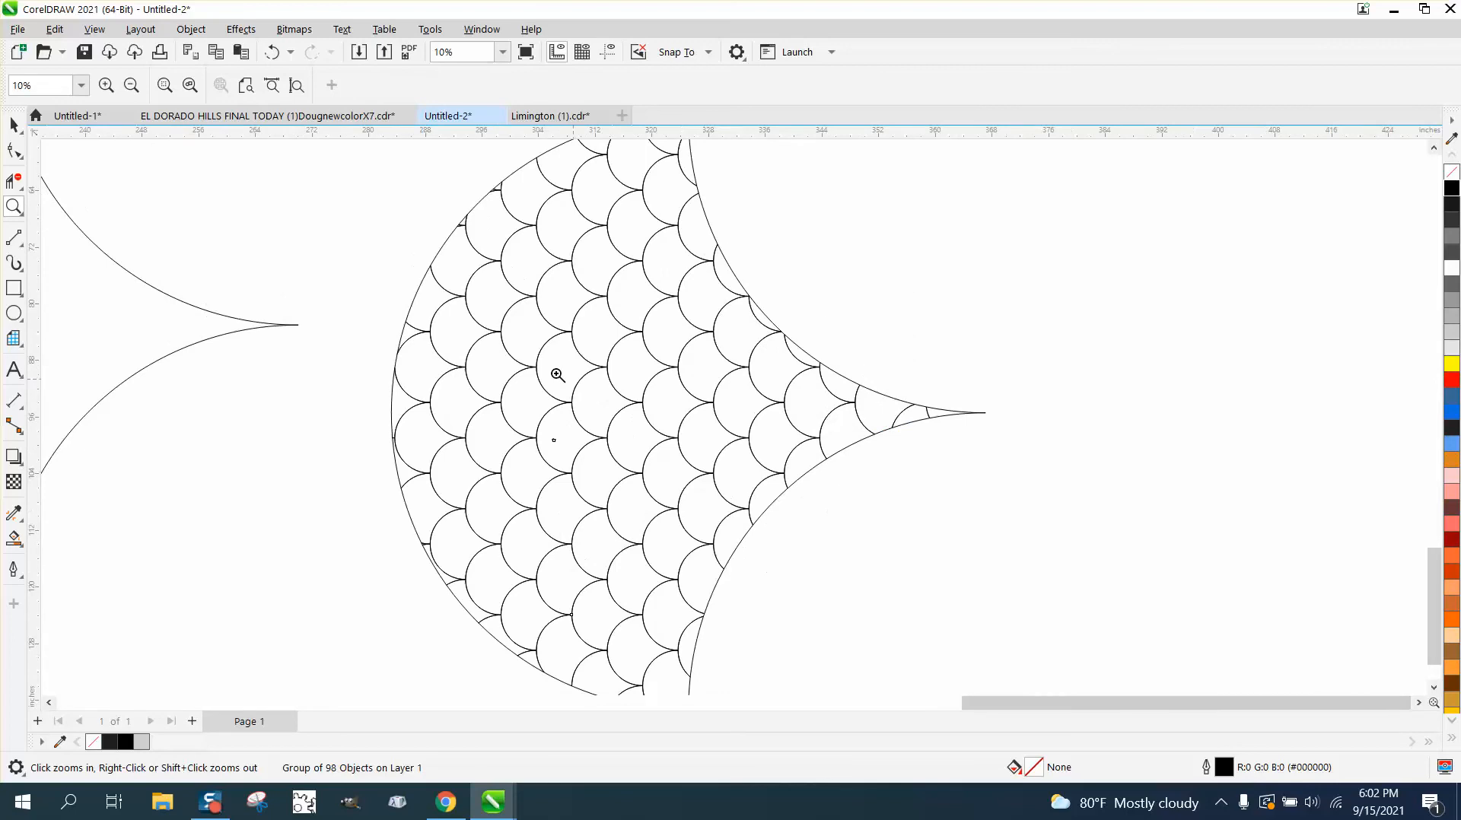
{"action": "scroll", "coordinate": [526, 322], "scroll_direction": "down", "scroll_amount": 2}
{"action": "scroll", "coordinate": [700, 430], "scroll_direction": "down", "scroll_amount": 3}
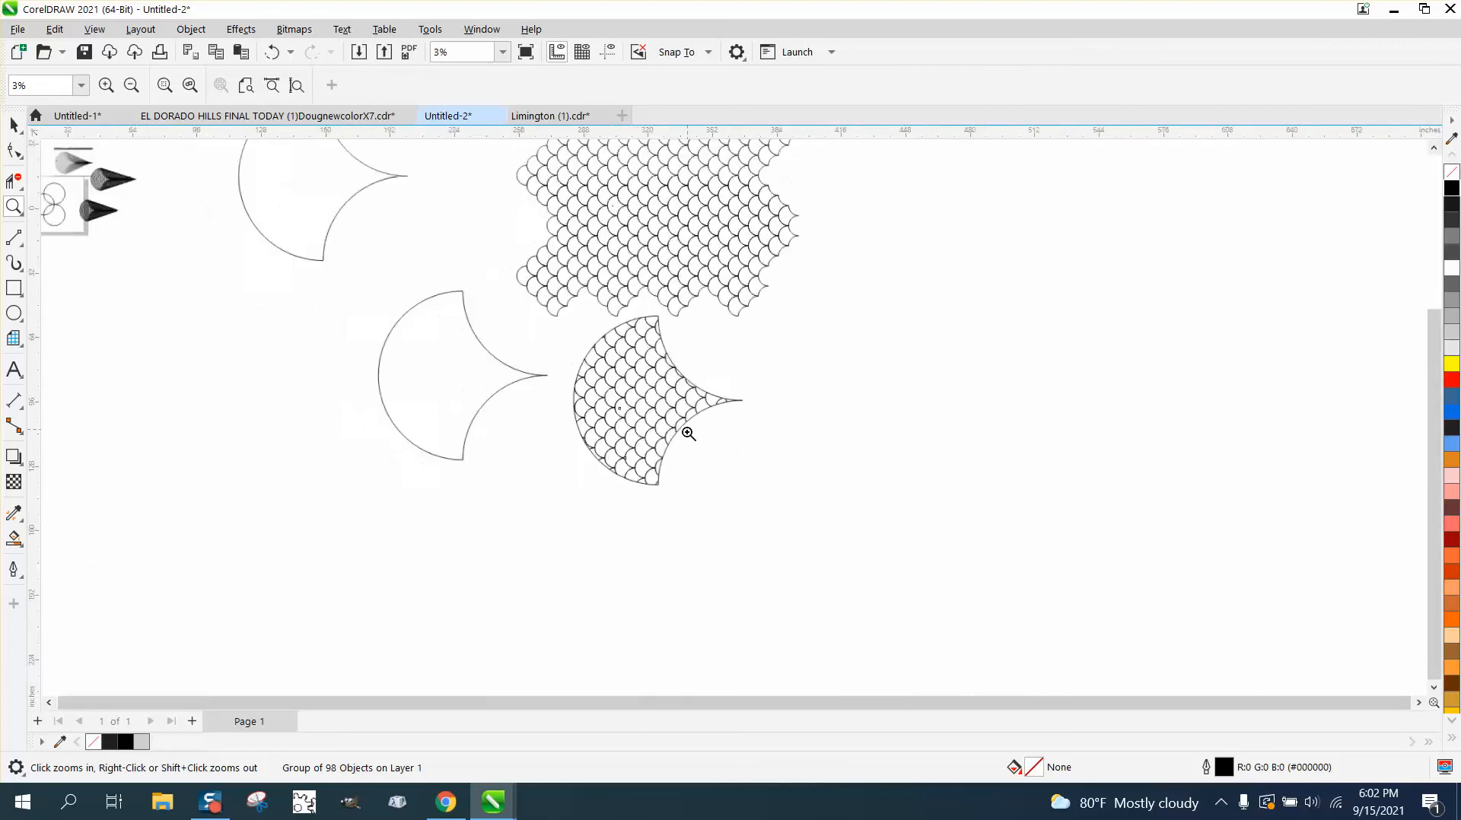
{"action": "left_click_drag", "start_coordinate": [440, 316], "coordinate": [442, 318]}
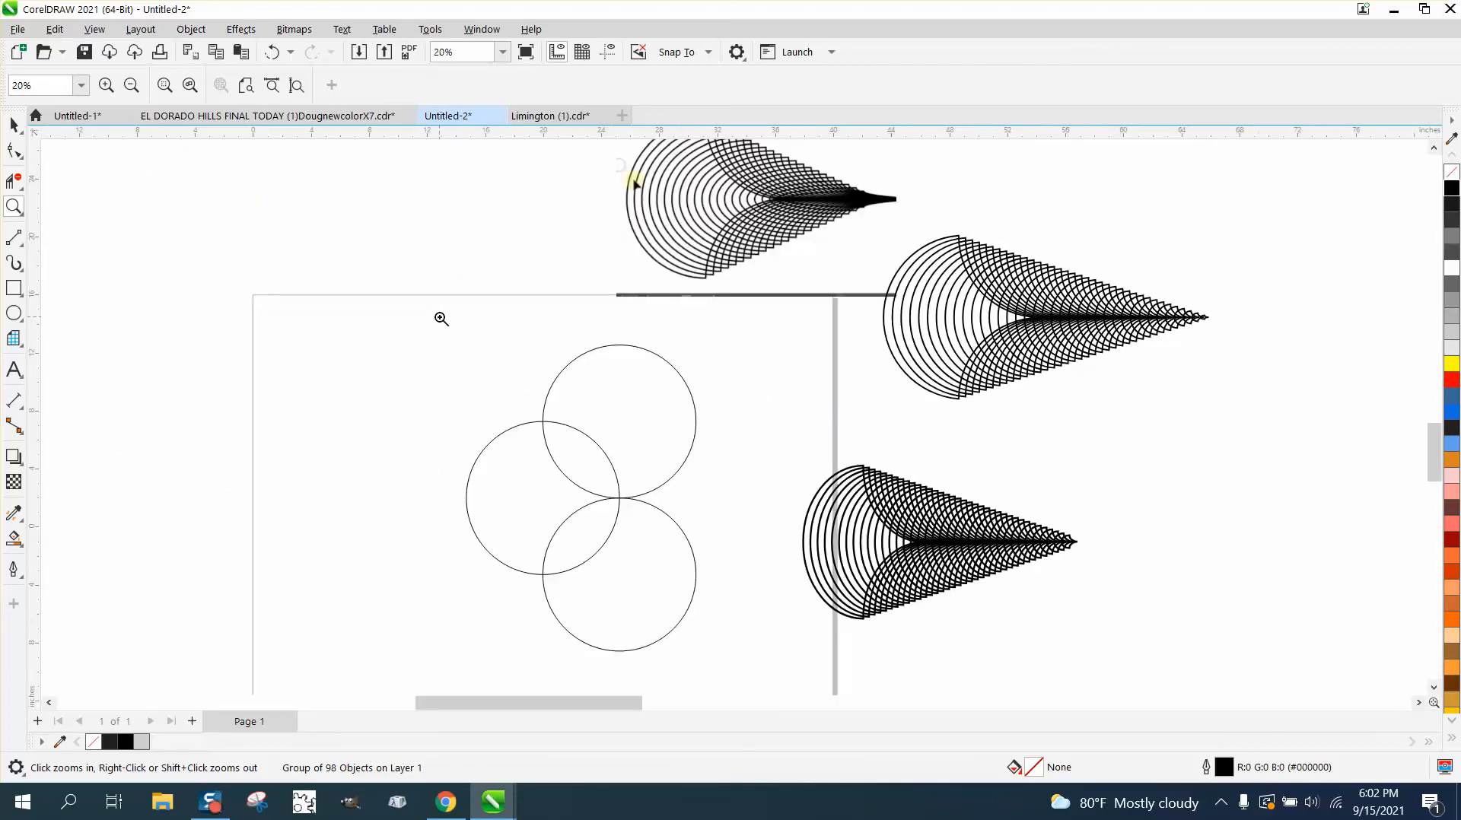